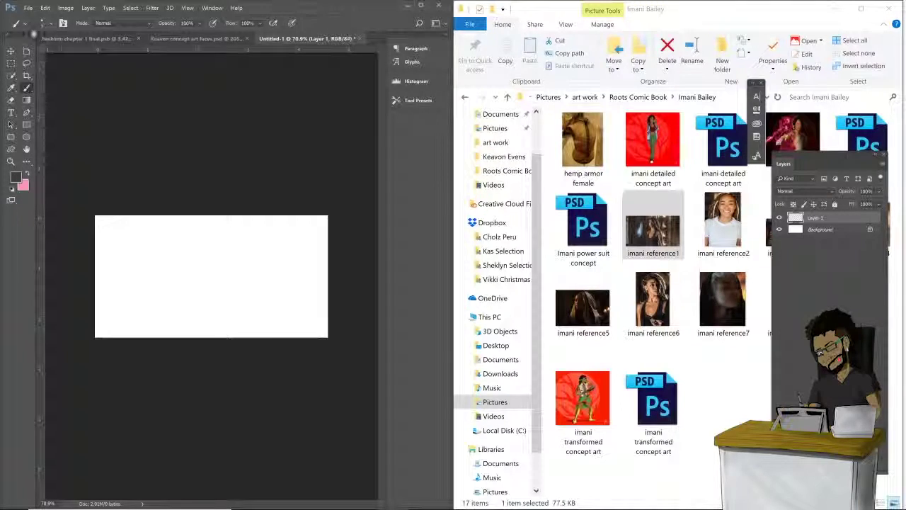
Step: Choose a sketching brush preset and reduce its size for drawing thin construction lines
{"action": "left_click", "coordinate": [25, 23]}
{"action": "scroll", "coordinate": [108, 73], "scroll_direction": "down", "scroll_amount": 5}
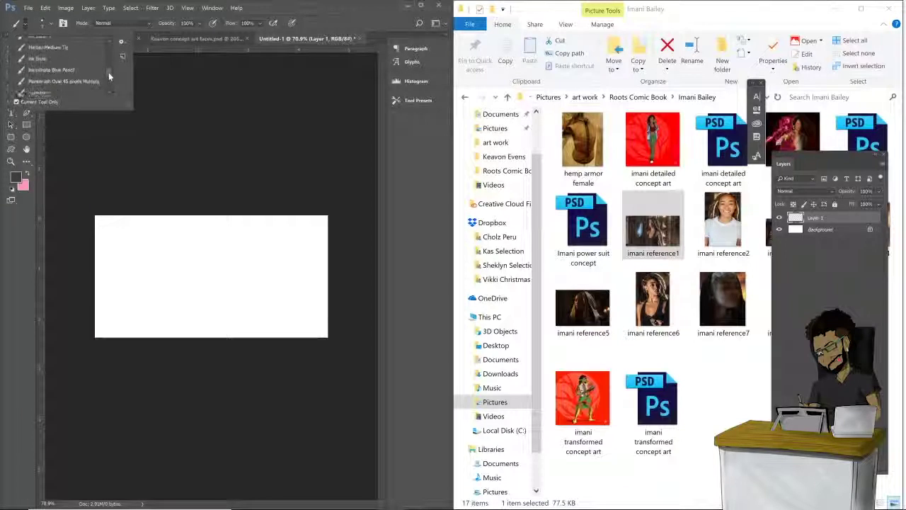
{"action": "double_click", "coordinate": [80, 61]}
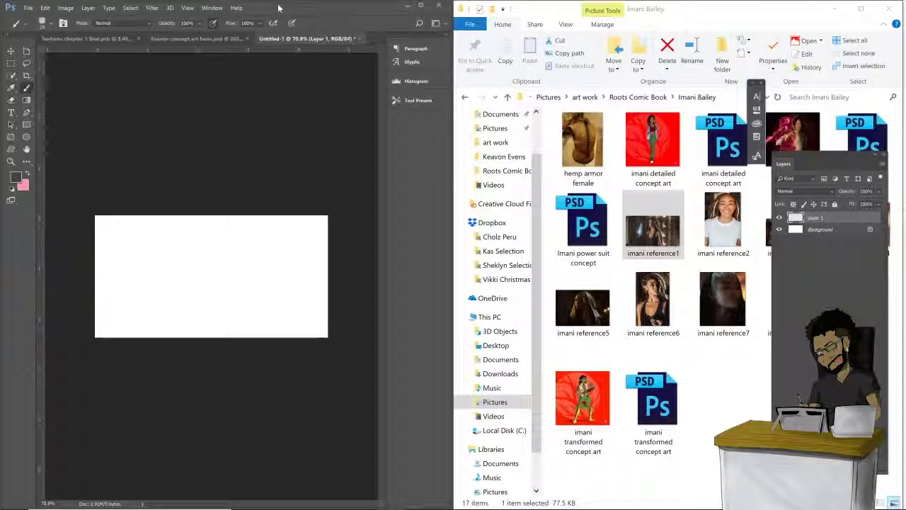
{"action": "key", "text": "bracketleft"}
{"action": "key", "text": "bracketleft"}
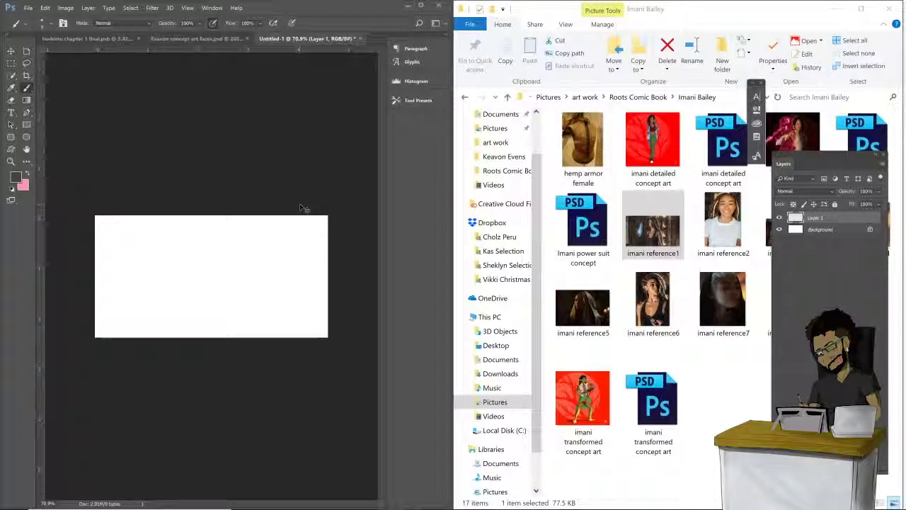
Step: Sketch a head circle near the canvas's upper-right corner, with a vertical centre line and the start of a jaw
{"action": "left_click_drag", "start_coordinate": [296, 227], "coordinate": [296, 234]}
{"action": "key", "text": "ctrl+plus"}
{"action": "scroll", "coordinate": [307, 233], "scroll_direction": "right", "scroll_amount": 3}
{"action": "scroll", "coordinate": [307, 233], "scroll_direction": "up", "scroll_amount": 1}
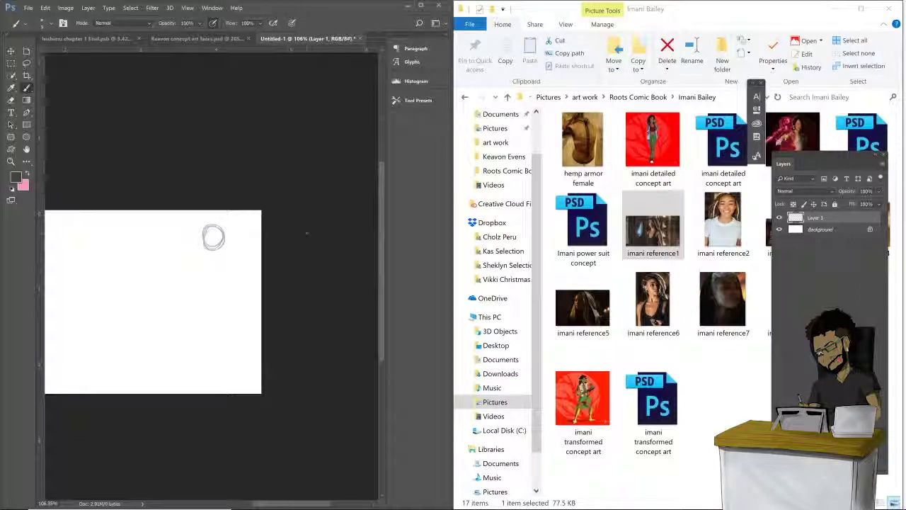
{"action": "mouse_move", "coordinate": [214, 226]}
{"action": "left_mouse_down"}
{"action": "mouse_move", "coordinate": [201, 242]}
{"action": "mouse_move", "coordinate": [216, 226]}
{"action": "mouse_move", "coordinate": [221, 247]}
{"action": "mouse_move", "coordinate": [213, 257]}
{"action": "mouse_move", "coordinate": [203, 247]}
{"action": "mouse_move", "coordinate": [209, 260]}
{"action": "left_mouse_up"}
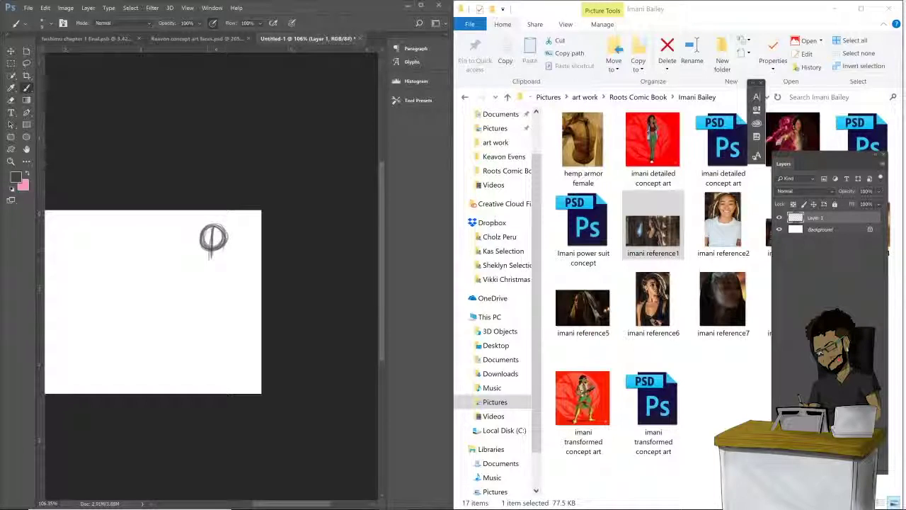
{"action": "left_click_drag", "start_coordinate": [225, 243], "coordinate": [222, 256]}
Step: Open the imani reference2 photo beside the canvas as a face reference
{"action": "left_click", "coordinate": [723, 225]}
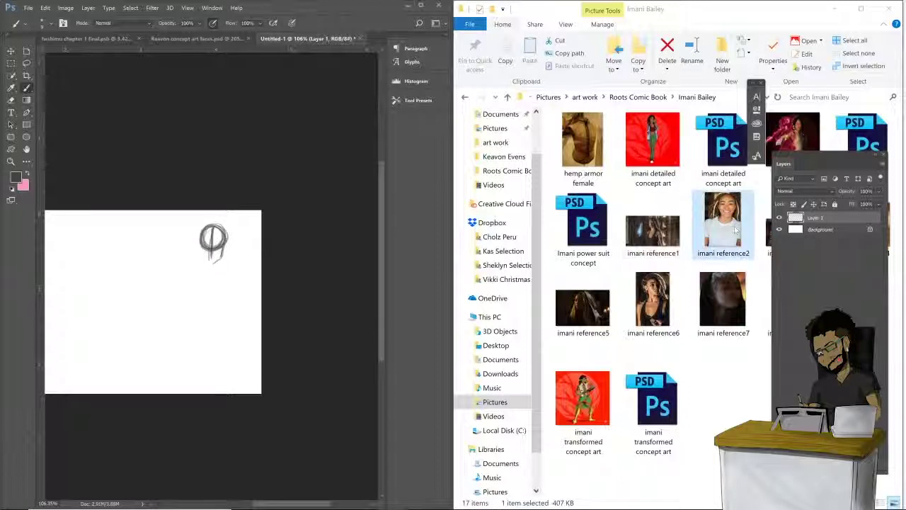
{"action": "key", "text": "Return"}
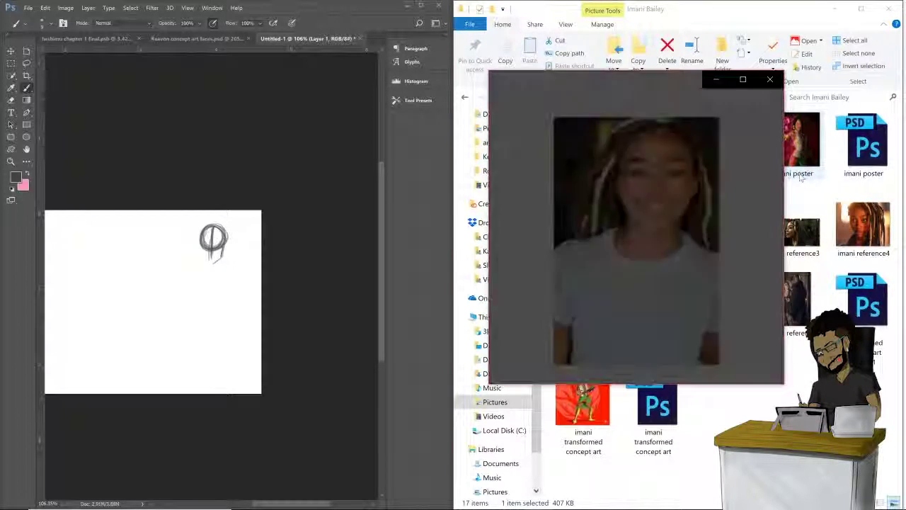
{"action": "left_click", "coordinate": [214, 253]}
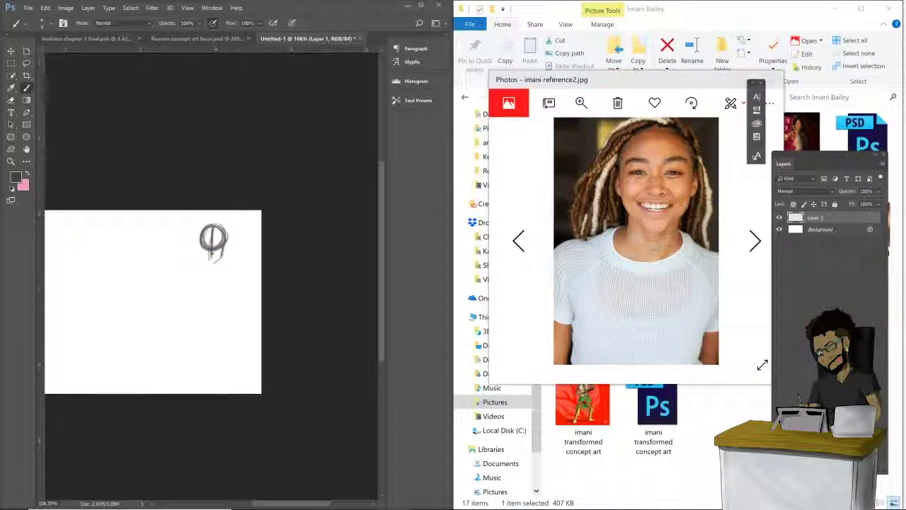
Step: Complete both sides of the jaw down to the chin and reinforce the head circle and centre line
{"action": "scroll", "coordinate": [195, 309], "scroll_direction": "up", "scroll_amount": 1}
{"action": "scroll", "coordinate": [192, 222], "scroll_direction": "up", "scroll_amount": 2}
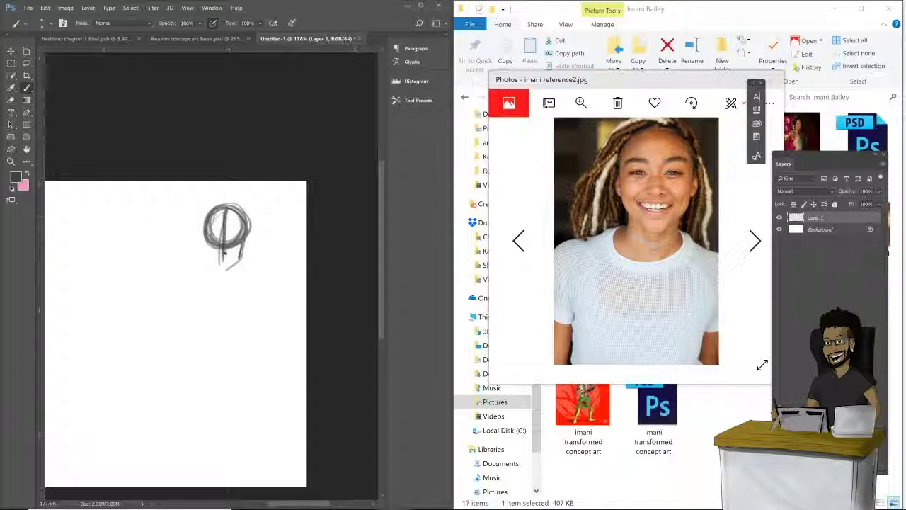
{"action": "left_click_drag", "start_coordinate": [225, 228], "coordinate": [222, 271]}
{"action": "left_click_drag", "start_coordinate": [205, 230], "coordinate": [206, 257]}
{"action": "mouse_move", "coordinate": [226, 209]}
{"action": "left_mouse_down"}
{"action": "mouse_move", "coordinate": [219, 270]}
{"action": "mouse_move", "coordinate": [242, 257]}
{"action": "left_mouse_up"}
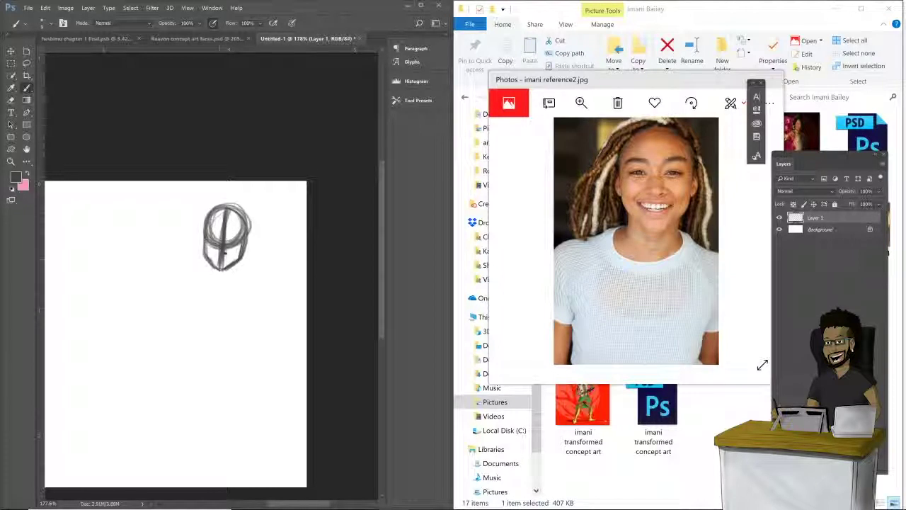
{"action": "mouse_move", "coordinate": [242, 203]}
{"action": "left_mouse_down"}
{"action": "mouse_move", "coordinate": [218, 204]}
{"action": "mouse_move", "coordinate": [203, 248]}
{"action": "left_mouse_up"}
{"action": "mouse_move", "coordinate": [217, 206]}
{"action": "left_mouse_down"}
{"action": "mouse_move", "coordinate": [240, 202]}
{"action": "mouse_move", "coordinate": [251, 234]}
{"action": "mouse_move", "coordinate": [203, 218]}
{"action": "left_mouse_up"}
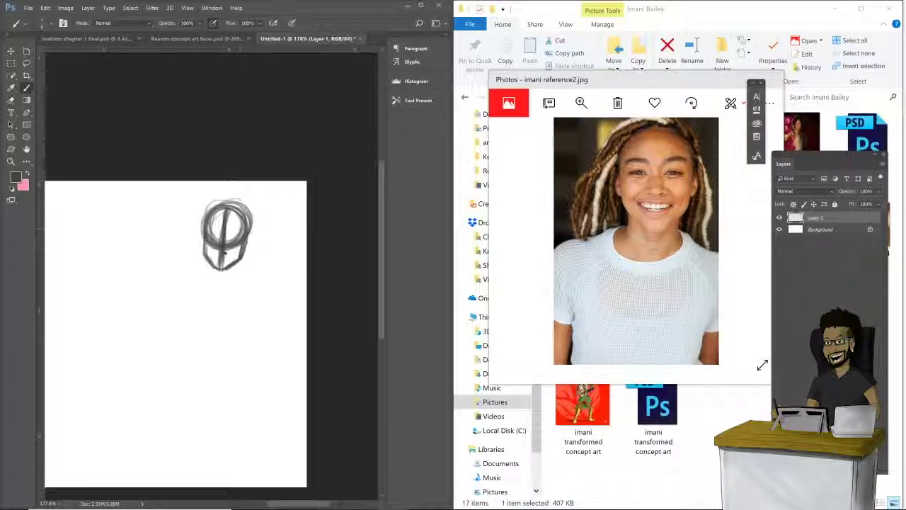
Step: Undo the first head sketch
{"action": "scroll", "coordinate": [241, 229], "scroll_direction": "down", "scroll_amount": 5}
{"action": "scroll", "coordinate": [244, 229], "scroll_direction": "up", "scroll_amount": 4}
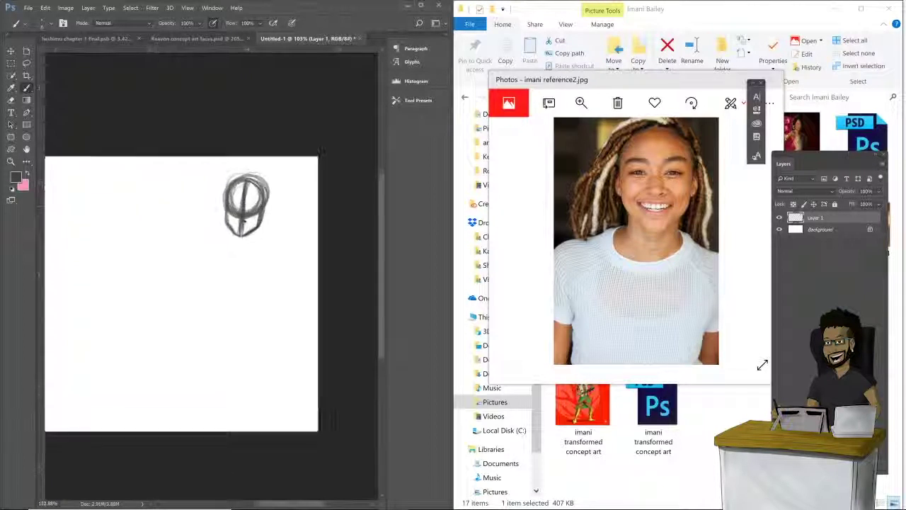
{"action": "left_click_drag", "start_coordinate": [248, 218], "coordinate": [241, 229]}
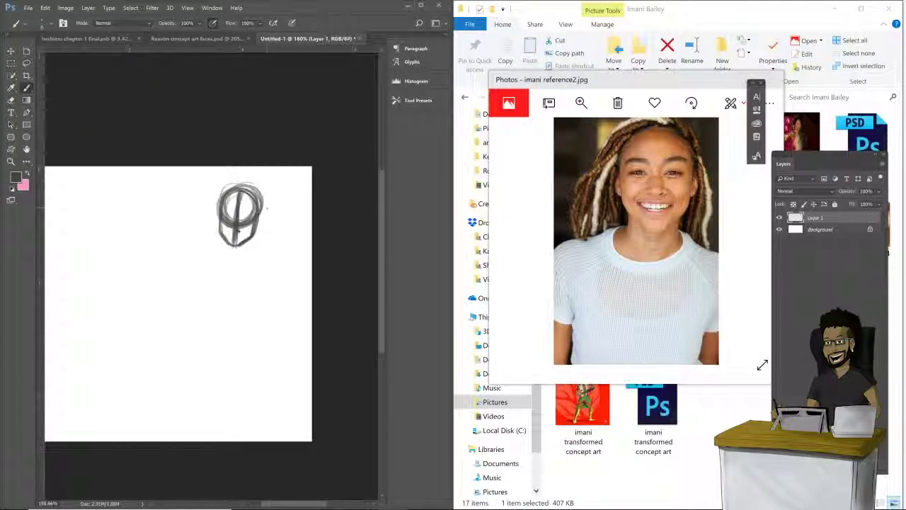
{"action": "mouse_move", "coordinate": [265, 193]}
{"action": "left_mouse_down"}
{"action": "mouse_move", "coordinate": [245, 231]}
{"action": "mouse_move", "coordinate": [223, 206]}
{"action": "mouse_move", "coordinate": [247, 194]}
{"action": "mouse_move", "coordinate": [258, 201]}
{"action": "mouse_move", "coordinate": [225, 197]}
{"action": "mouse_move", "coordinate": [254, 221]}
{"action": "mouse_move", "coordinate": [239, 190]}
{"action": "mouse_move", "coordinate": [219, 214]}
{"action": "mouse_move", "coordinate": [261, 217]}
{"action": "mouse_move", "coordinate": [238, 226]}
{"action": "left_mouse_up"}
{"action": "key", "text": "ctrl+alt+z"}
Step: Redraw the head with facial guidelines and jaw, and rough in the neck, shoulders, torso and hips below it
{"action": "left_click_drag", "start_coordinate": [245, 190], "coordinate": [234, 241]}
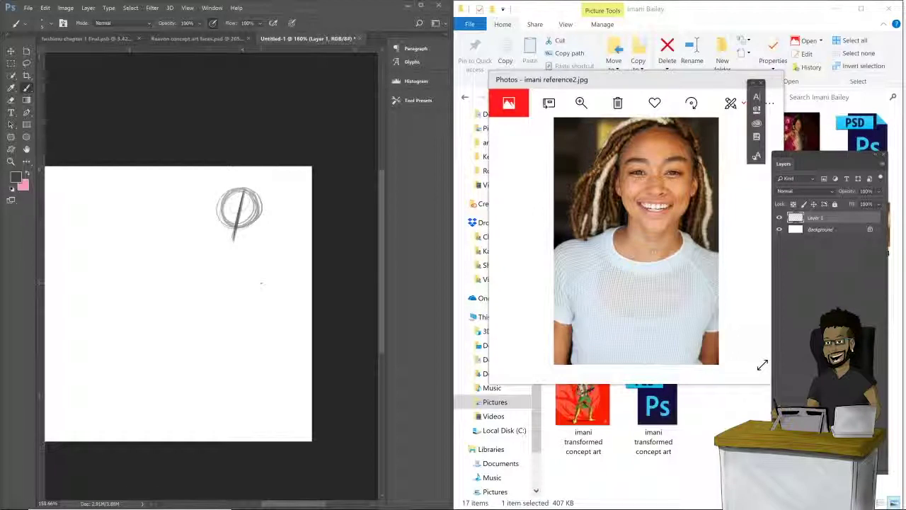
{"action": "mouse_move", "coordinate": [242, 194]}
{"action": "left_mouse_down"}
{"action": "mouse_move", "coordinate": [243, 217]}
{"action": "mouse_move", "coordinate": [261, 205]}
{"action": "mouse_move", "coordinate": [235, 206]}
{"action": "mouse_move", "coordinate": [242, 233]}
{"action": "mouse_move", "coordinate": [286, 251]}
{"action": "left_mouse_up"}
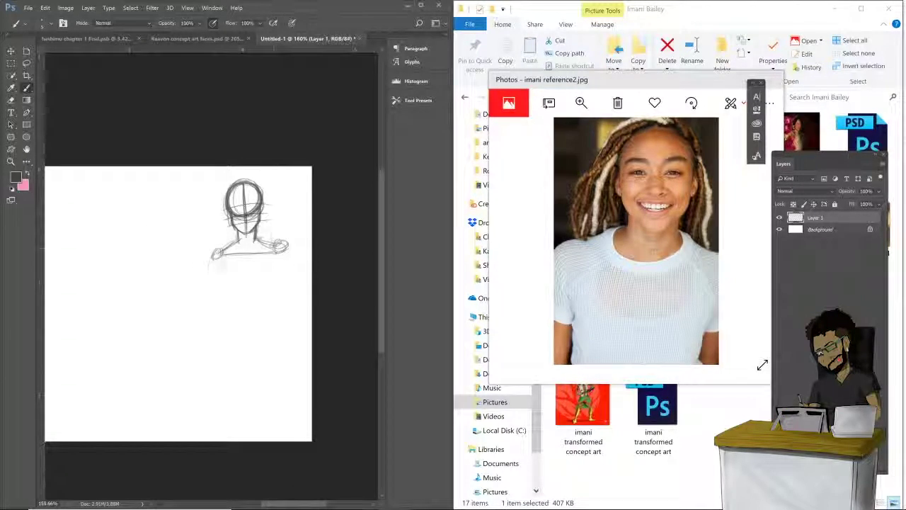
{"action": "left_click_drag", "start_coordinate": [220, 252], "coordinate": [241, 331]}
{"action": "left_click_drag", "start_coordinate": [216, 329], "coordinate": [269, 333]}
Step: Move the Layers panel aside and open the imani reference8 photo as a pose reference
{"action": "left_click_drag", "start_coordinate": [822, 164], "coordinate": [851, 143]}
{"action": "double_click", "coordinate": [794, 301]}
Step: Sketch the figure's torso sides, chest and both arms, and strengthen the head's centre line
{"action": "left_click_drag", "start_coordinate": [225, 248], "coordinate": [212, 316]}
{"action": "left_click_drag", "start_coordinate": [275, 256], "coordinate": [262, 305]}
{"action": "left_click_drag", "start_coordinate": [225, 250], "coordinate": [215, 273]}
{"action": "mouse_move", "coordinate": [244, 183]}
{"action": "left_mouse_down"}
{"action": "mouse_move", "coordinate": [248, 227]}
{"action": "mouse_move", "coordinate": [245, 218]}
{"action": "left_mouse_up"}
{"action": "left_click_drag", "start_coordinate": [245, 183], "coordinate": [246, 232]}
{"action": "left_click_drag", "start_coordinate": [274, 244], "coordinate": [294, 294]}
{"action": "left_click_drag", "start_coordinate": [233, 241], "coordinate": [219, 260]}
{"action": "left_click_drag", "start_coordinate": [277, 247], "coordinate": [276, 262]}
{"action": "left_click_drag", "start_coordinate": [284, 254], "coordinate": [287, 289]}
{"action": "left_click_drag", "start_coordinate": [287, 289], "coordinate": [267, 347]}
{"action": "mouse_move", "coordinate": [216, 263]}
{"action": "left_mouse_down"}
{"action": "mouse_move", "coordinate": [208, 340]}
{"action": "mouse_move", "coordinate": [241, 273]}
{"action": "left_mouse_up"}
{"action": "left_click_drag", "start_coordinate": [244, 257], "coordinate": [269, 273]}
Step: Sketch both legs from the hips past the knees to the canvas's lower edge
{"action": "left_click_drag", "start_coordinate": [224, 330], "coordinate": [212, 400]}
{"action": "mouse_move", "coordinate": [265, 345]}
{"action": "left_mouse_down"}
{"action": "mouse_move", "coordinate": [281, 408]}
{"action": "mouse_move", "coordinate": [234, 407]}
{"action": "left_mouse_up"}
{"action": "left_click_drag", "start_coordinate": [265, 342], "coordinate": [281, 409]}
{"action": "left_click_drag", "start_coordinate": [242, 379], "coordinate": [291, 440]}
{"action": "left_click_drag", "start_coordinate": [242, 351], "coordinate": [232, 404]}
{"action": "mouse_move", "coordinate": [221, 337]}
{"action": "left_mouse_down"}
{"action": "mouse_move", "coordinate": [215, 410]}
{"action": "mouse_move", "coordinate": [278, 439]}
{"action": "left_mouse_up"}
{"action": "left_click_drag", "start_coordinate": [244, 384], "coordinate": [272, 415]}
{"action": "left_click_drag", "start_coordinate": [247, 326], "coordinate": [262, 414]}
Step: Reinforce the outlines of the figure's arms and hands beside the hips
{"action": "left_click_drag", "start_coordinate": [290, 251], "coordinate": [277, 354]}
{"action": "left_click_drag", "start_coordinate": [213, 319], "coordinate": [209, 351]}
{"action": "left_click_drag", "start_coordinate": [287, 284], "coordinate": [269, 343]}
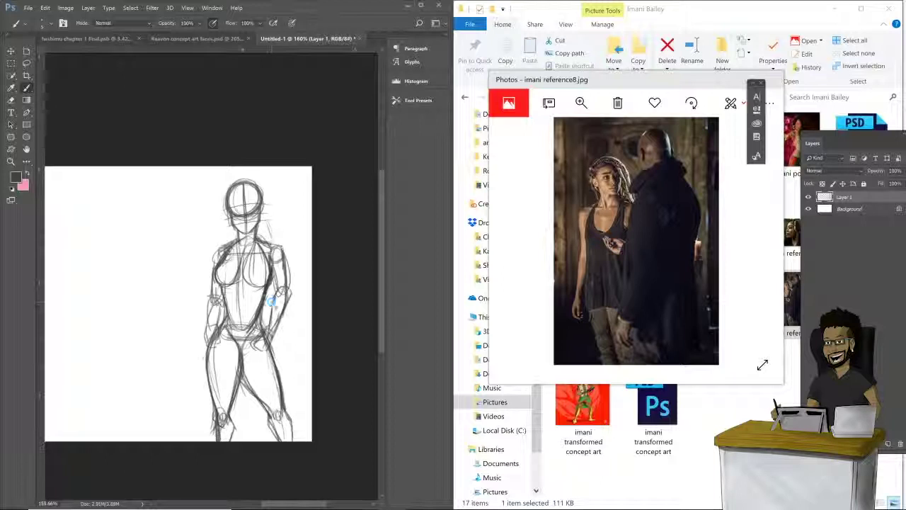
Step: Save the drawing in Photoshop format as "imani concept art faces", accepting the format options
{"action": "key", "text": "ctrl+s"}
{"action": "type", "text": "iamn"}
{"action": "key", "text": "BackSpace"}
{"action": "key", "text": "BackSpace"}
{"action": "key", "text": "BackSpace"}
{"action": "type", "text": "mani"}
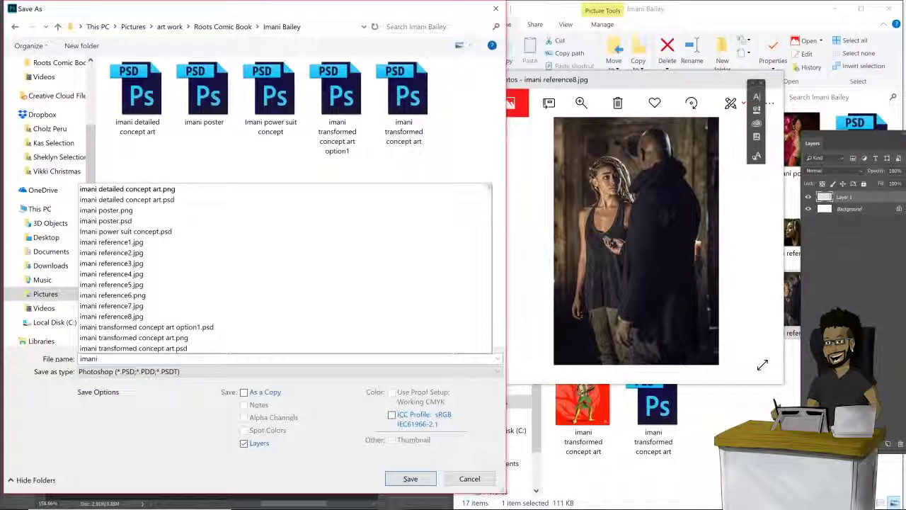
{"action": "type", "text": " concept art faces"}
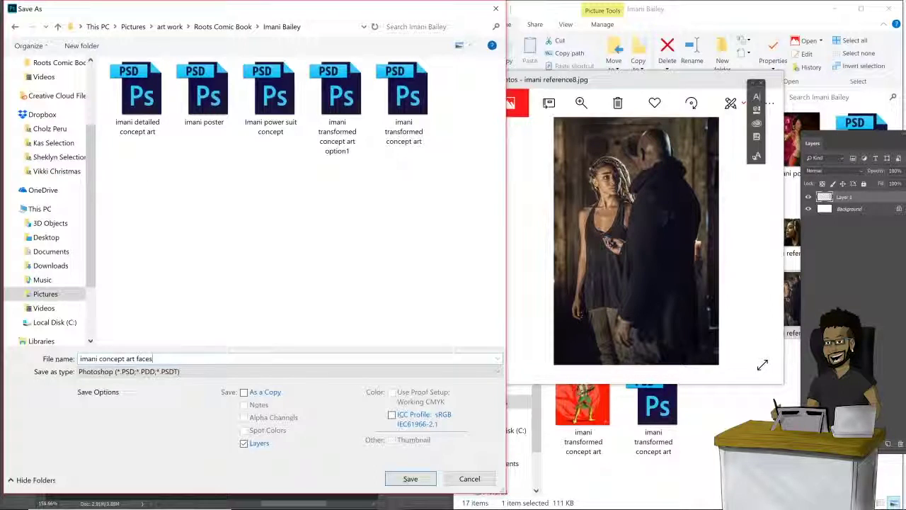
{"action": "left_click", "coordinate": [410, 479]}
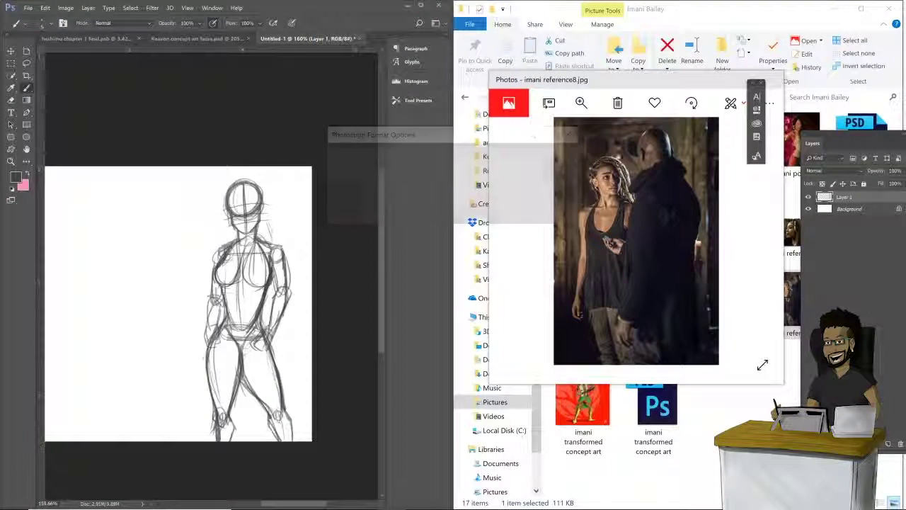
{"action": "left_click", "coordinate": [559, 152]}
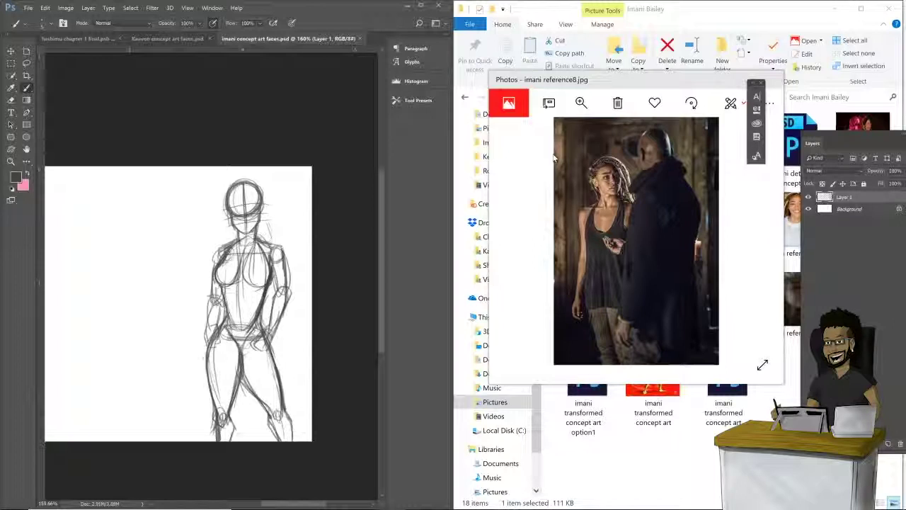
Step: Add a new layer above the sketch and lower the opacity of Layer 1 to 33%
{"action": "left_click", "coordinate": [888, 443]}
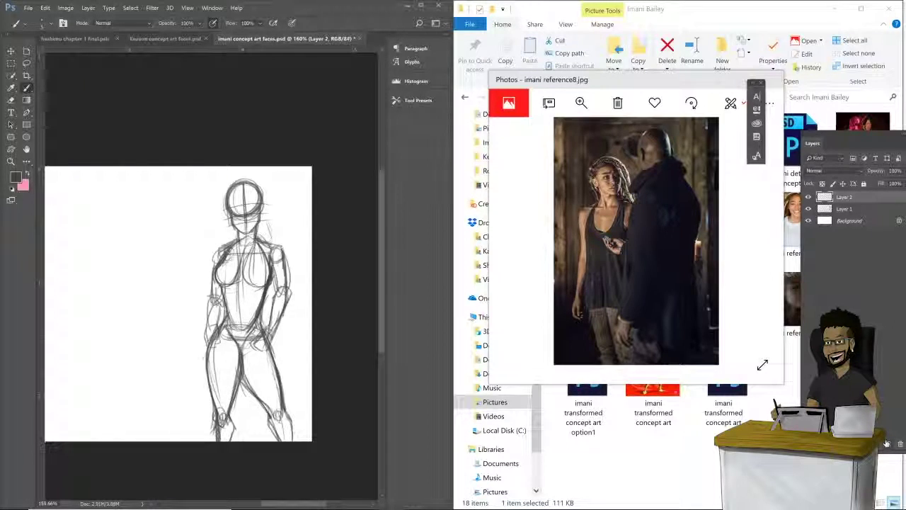
{"action": "left_click", "coordinate": [869, 209]}
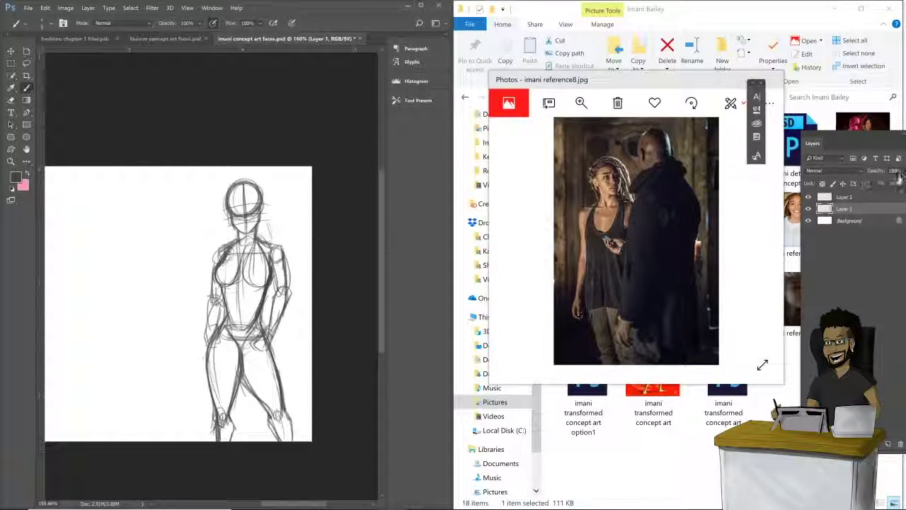
{"action": "left_click_drag", "start_coordinate": [888, 183], "coordinate": [871, 183]}
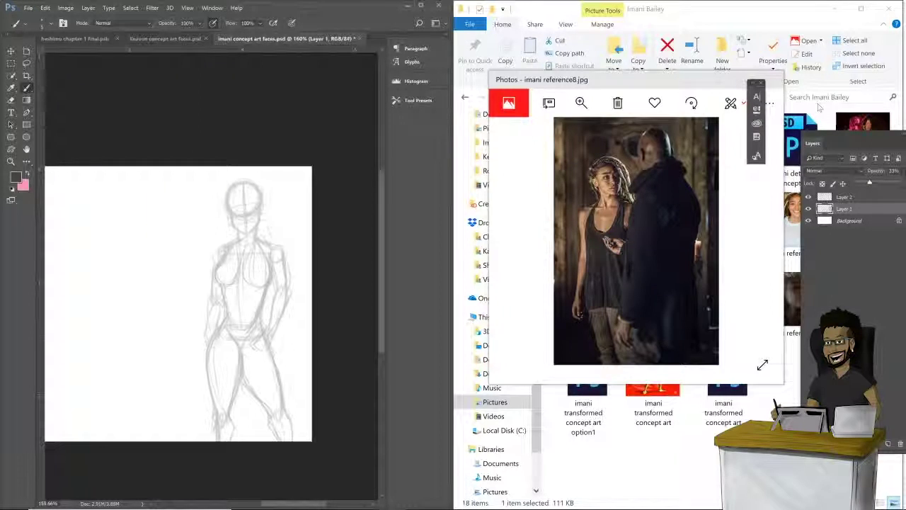
Step: Switch to an inking brush preset with black as the foreground colour
{"action": "left_click", "coordinate": [33, 27]}
{"action": "scroll", "coordinate": [92, 61], "scroll_direction": "down", "scroll_amount": 2}
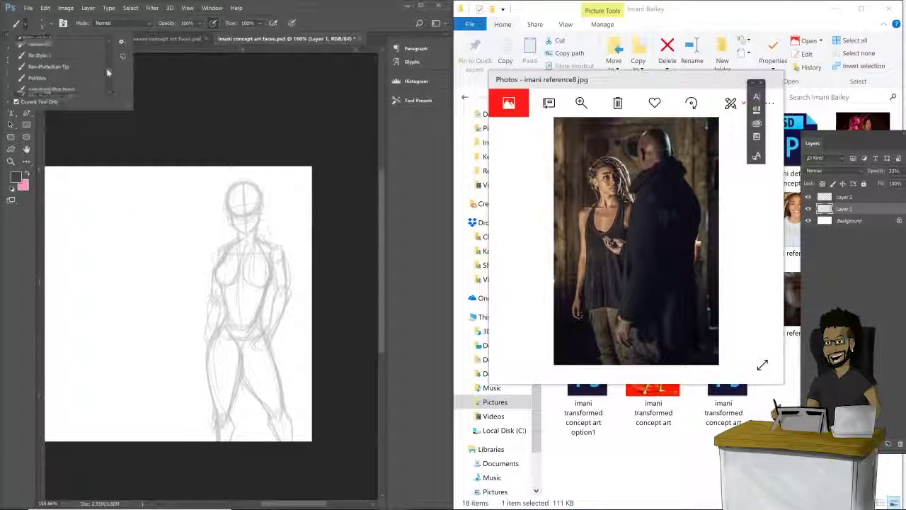
{"action": "left_click", "coordinate": [90, 51]}
{"action": "left_click", "coordinate": [273, 10]}
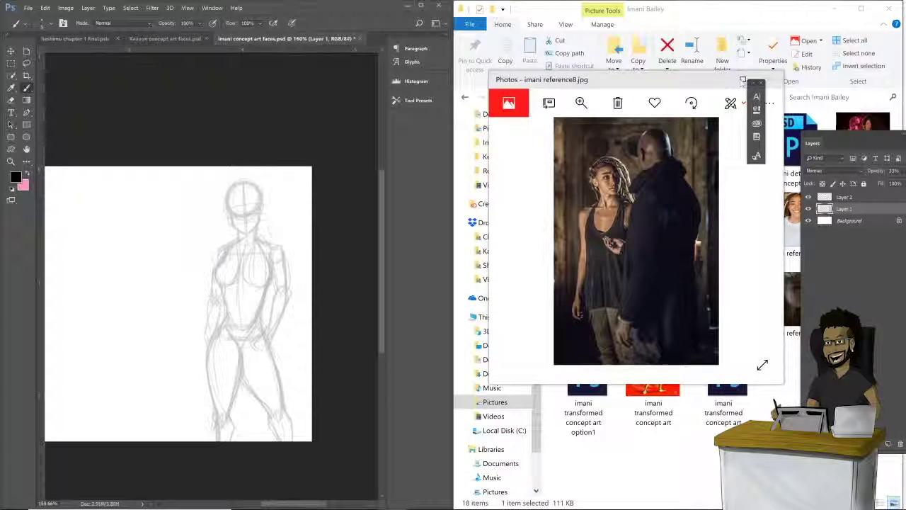
Step: Close the imani reference8 photo, reopen imani reference2 and move its window clear of the canvas
{"action": "left_click", "coordinate": [726, 69]}
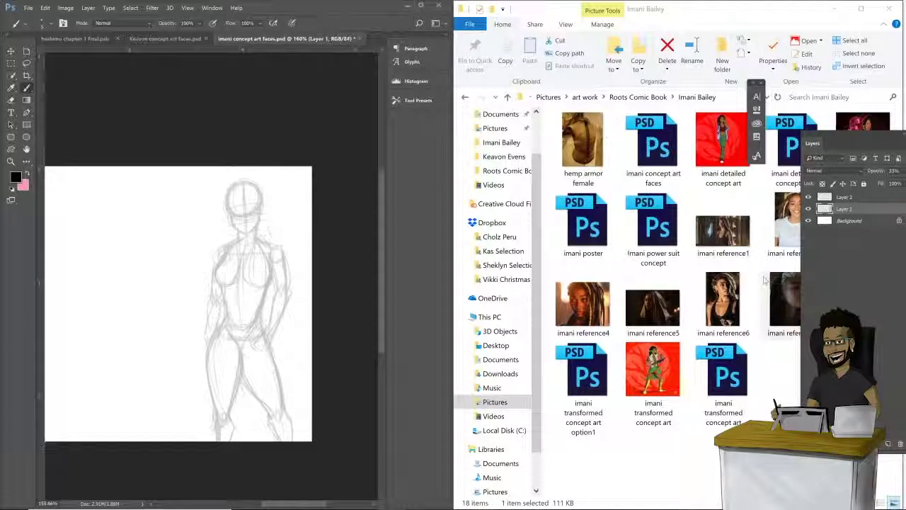
{"action": "left_click", "coordinate": [794, 221]}
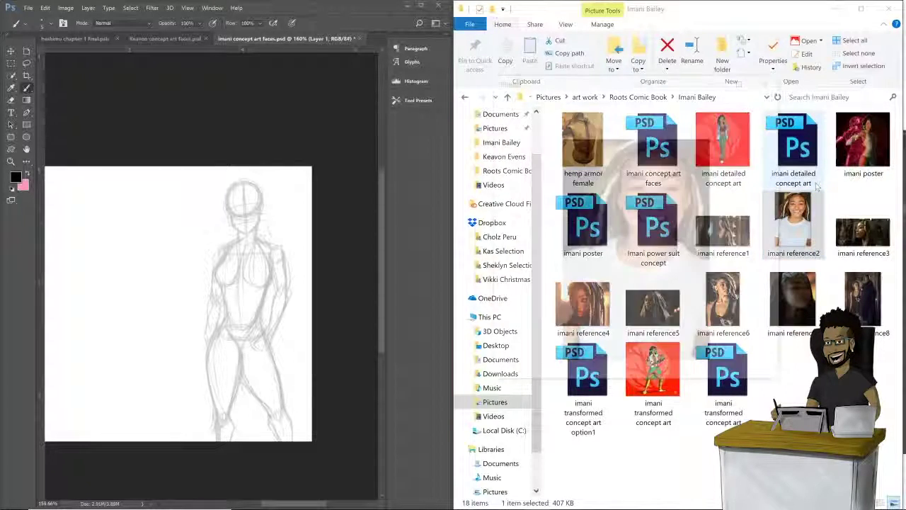
{"action": "left_click_drag", "start_coordinate": [749, 95], "coordinate": [799, 120]}
Step: Ink the jawline, both sides of the neck and the first collar lines on Layer 2 over the faded sketch
{"action": "scroll", "coordinate": [213, 276], "scroll_direction": "up", "scroll_amount": 5}
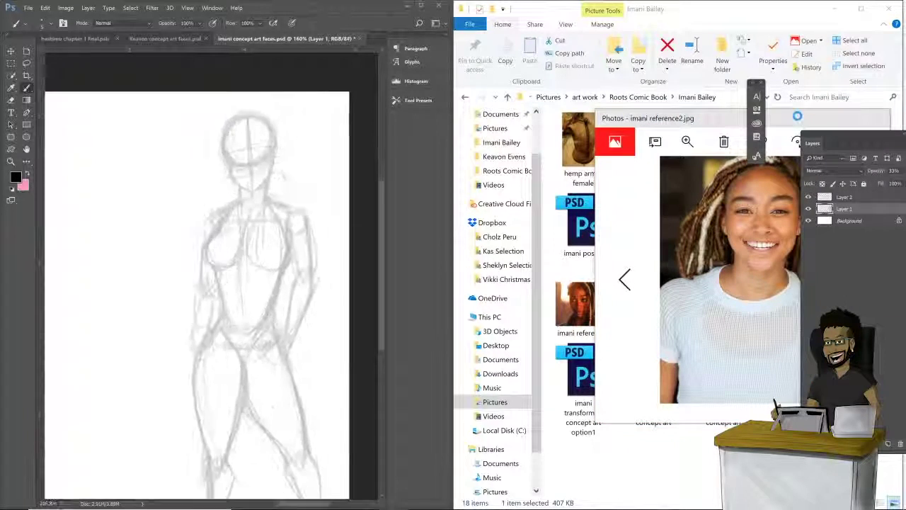
{"action": "left_click_drag", "start_coordinate": [148, 387], "coordinate": [156, 391]}
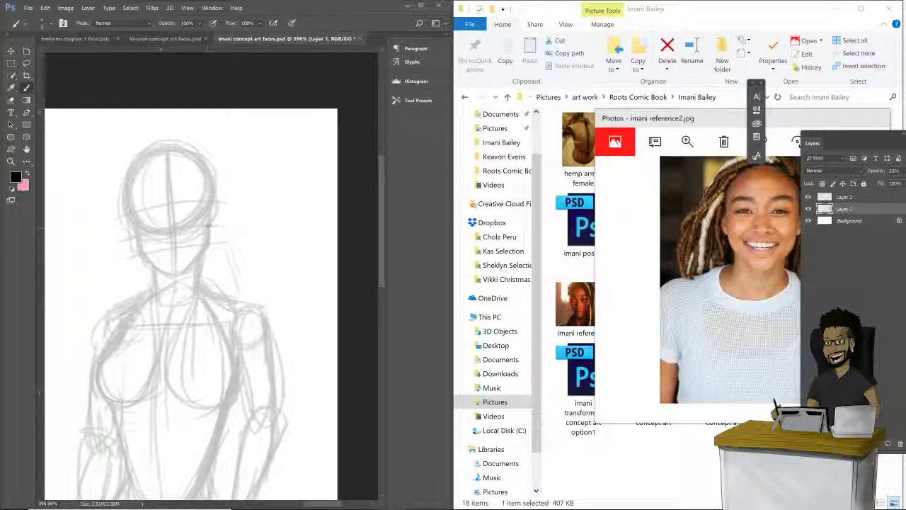
{"action": "left_click", "coordinate": [862, 196]}
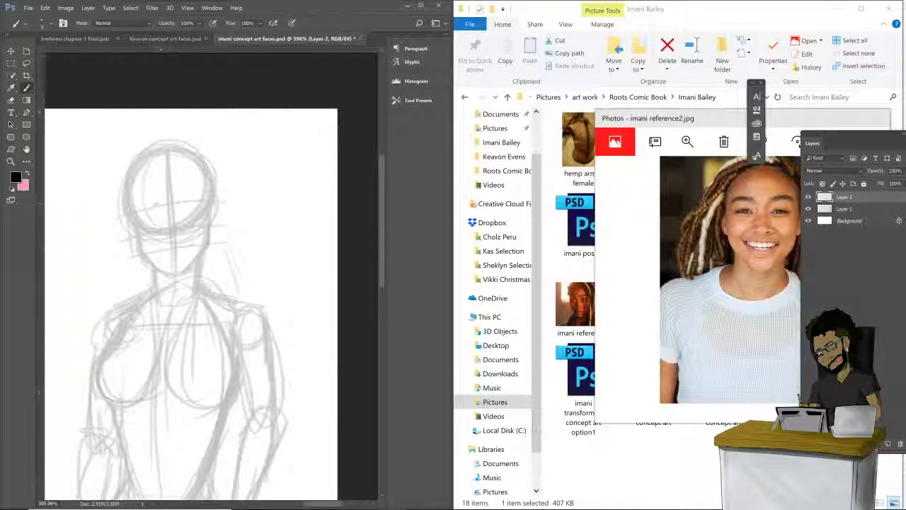
{"action": "mouse_move", "coordinate": [132, 223]}
{"action": "left_mouse_down"}
{"action": "mouse_move", "coordinate": [136, 250]}
{"action": "mouse_move", "coordinate": [165, 273]}
{"action": "mouse_move", "coordinate": [186, 270]}
{"action": "mouse_move", "coordinate": [181, 276]}
{"action": "mouse_move", "coordinate": [204, 255]}
{"action": "mouse_move", "coordinate": [210, 216]}
{"action": "mouse_move", "coordinate": [207, 242]}
{"action": "left_mouse_up"}
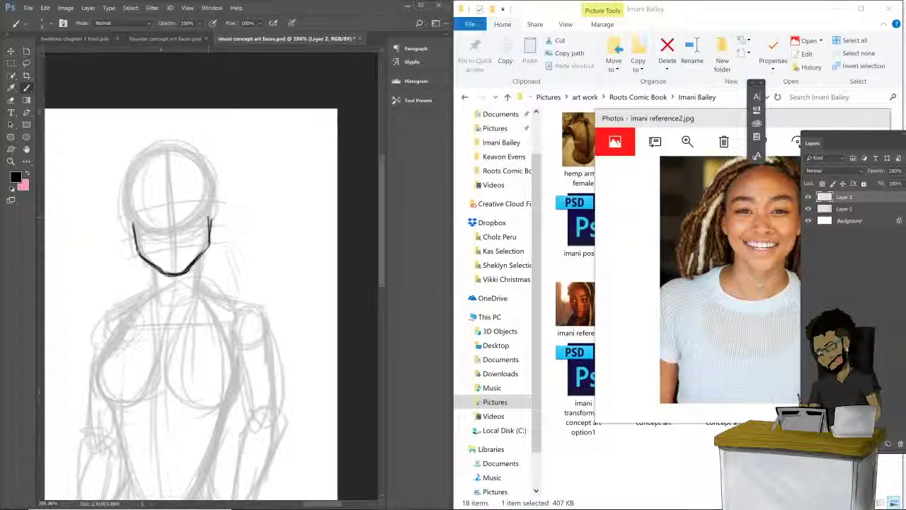
{"action": "left_click_drag", "start_coordinate": [146, 261], "coordinate": [151, 297]}
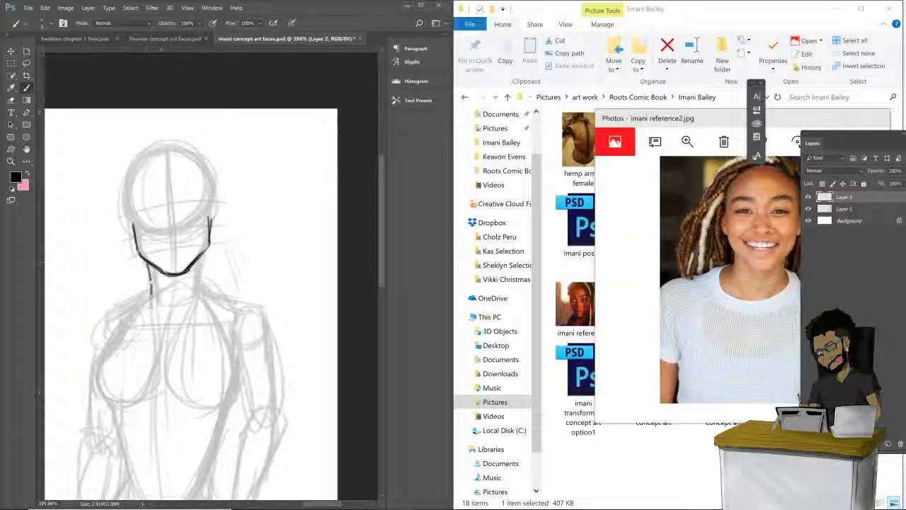
{"action": "left_click_drag", "start_coordinate": [199, 269], "coordinate": [196, 299]}
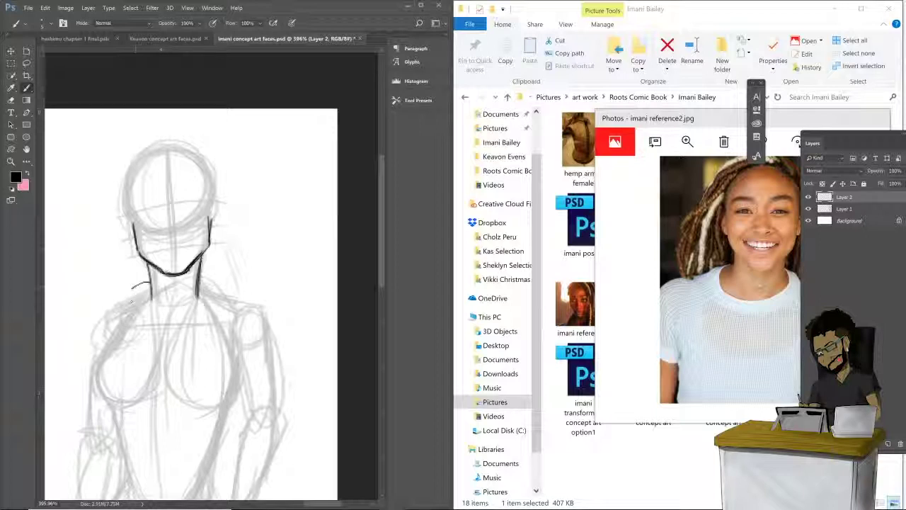
Step: Close the imani reference2 photo and open imani detailed concept art.png as the outfit reference
{"action": "left_click", "coordinate": [830, 123]}
{"action": "left_click", "coordinate": [830, 123]}
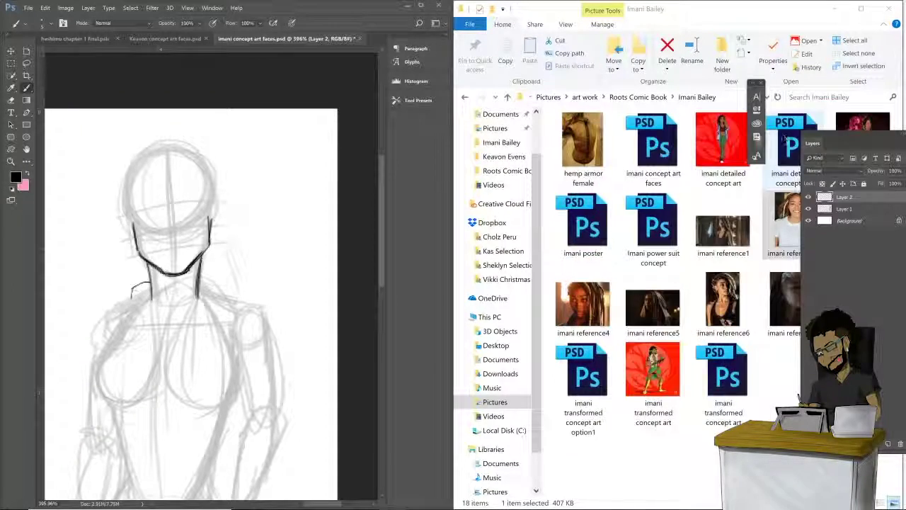
{"action": "left_click", "coordinate": [733, 142]}
{"action": "key", "text": "Return"}
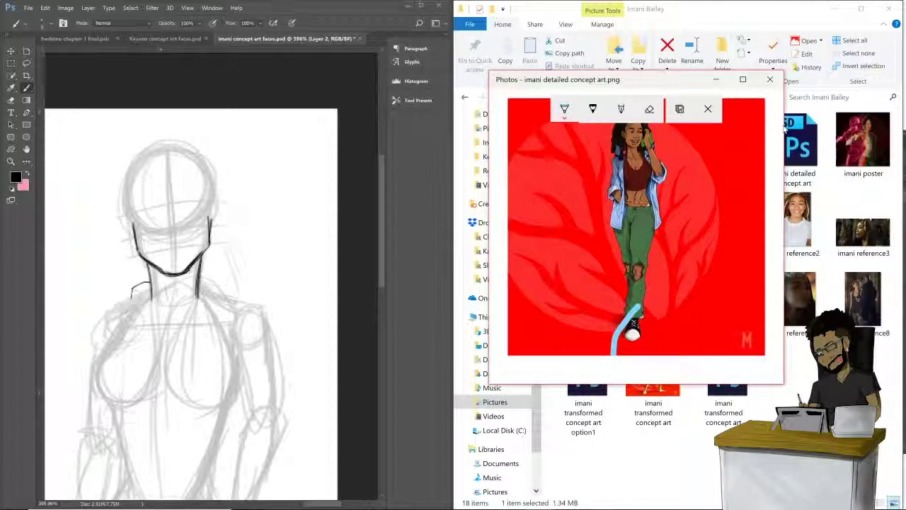
Step: Leave drawing mode on imani detailed concept art.png, discarding the stray stroke, and enlarge the image to the character's upper body
{"action": "left_click", "coordinate": [708, 109]}
{"action": "left_click", "coordinate": [731, 111]}
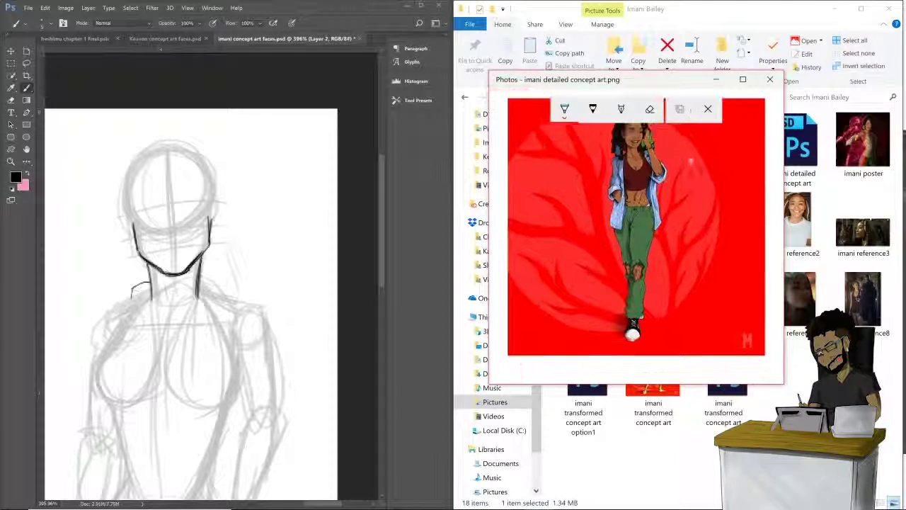
{"action": "left_click", "coordinate": [708, 108]}
{"action": "scroll", "coordinate": [716, 113], "scroll_direction": "up", "scroll_amount": 3}
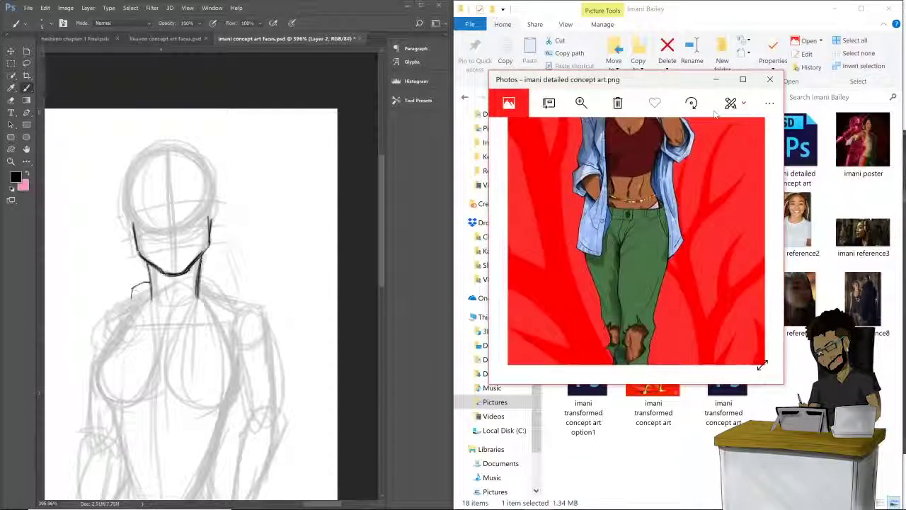
{"action": "scroll", "coordinate": [715, 114], "scroll_direction": "up", "scroll_amount": 1}
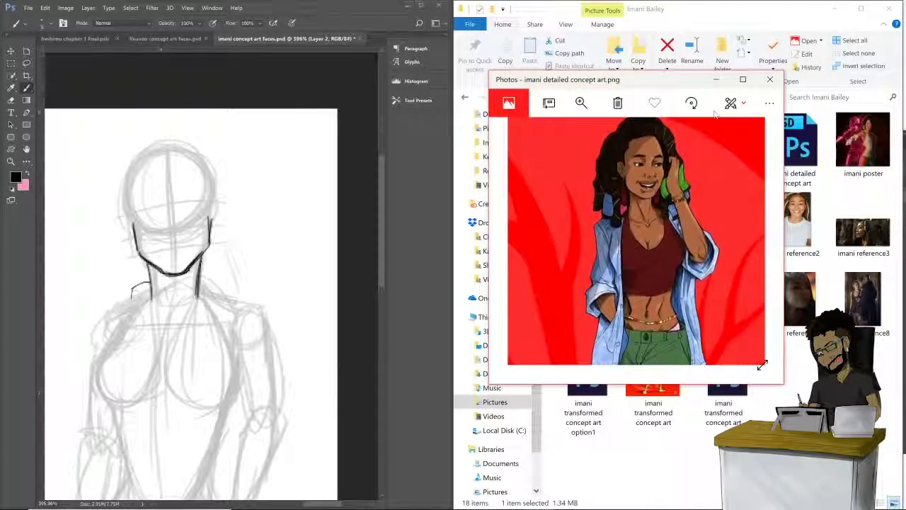
Step: Ink the folded collar points of the open shirt on both sides of the neck on Layer 2
{"action": "left_click", "coordinate": [210, 221]}
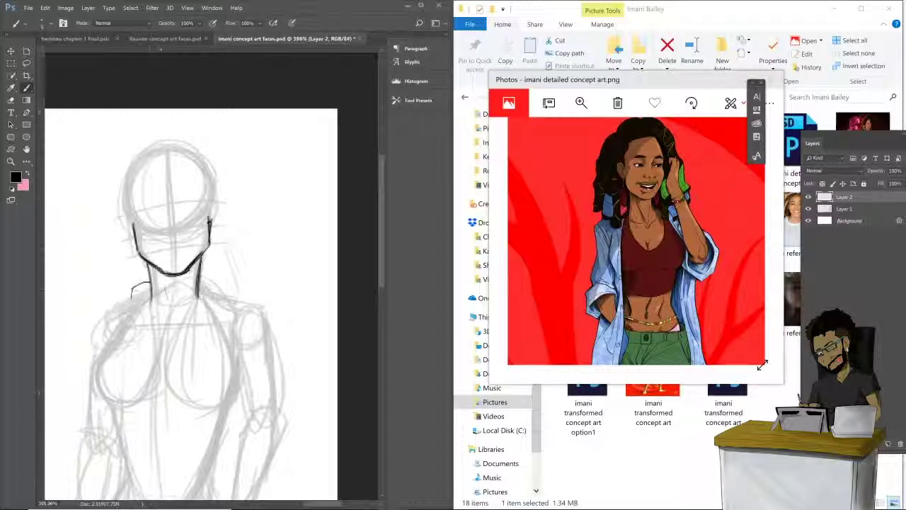
{"action": "left_click_drag", "start_coordinate": [153, 318], "coordinate": [156, 336]}
{"action": "mouse_move", "coordinate": [133, 298]}
{"action": "left_mouse_down"}
{"action": "mouse_move", "coordinate": [138, 328]}
{"action": "mouse_move", "coordinate": [155, 334]}
{"action": "left_mouse_up"}
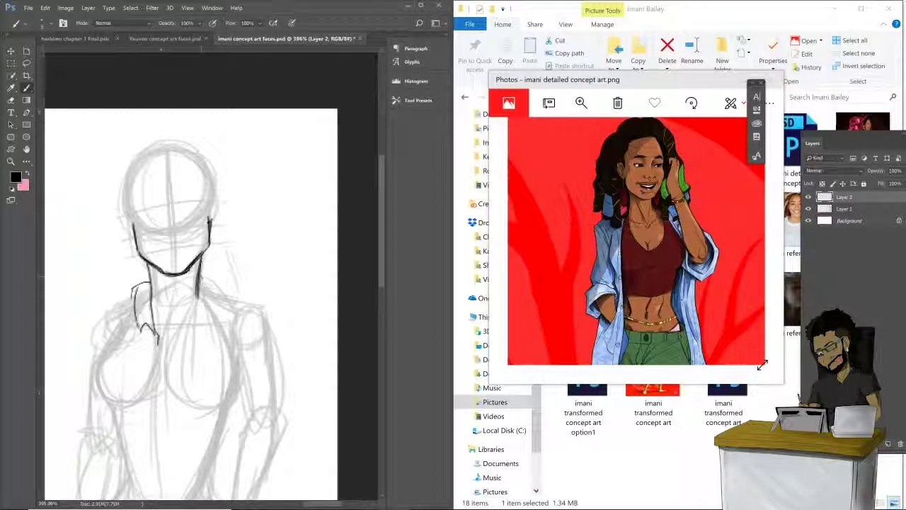
{"action": "left_click_drag", "start_coordinate": [202, 282], "coordinate": [173, 341]}
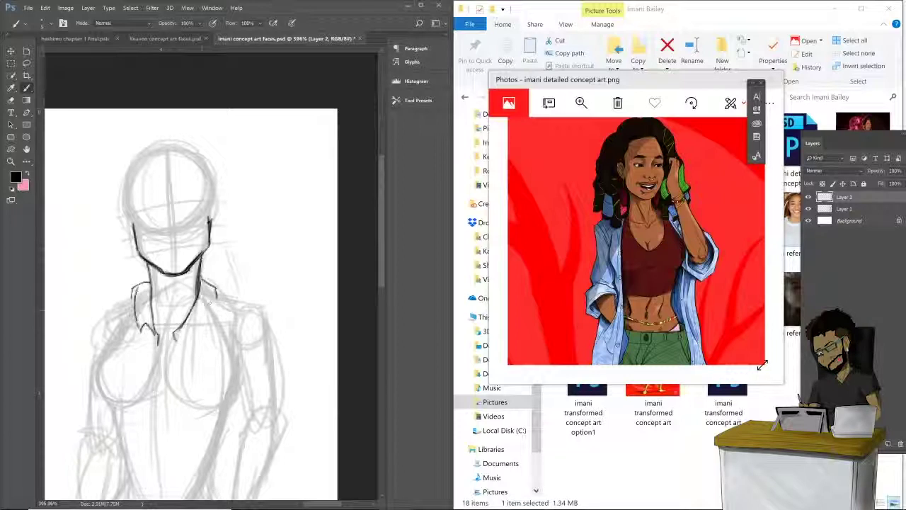
Step: Ink the two long front edges of the open shirt from the collar down to the waist
{"action": "mouse_move", "coordinate": [215, 296]}
{"action": "left_mouse_down"}
{"action": "mouse_move", "coordinate": [173, 354]}
{"action": "mouse_move", "coordinate": [196, 242]}
{"action": "mouse_move", "coordinate": [153, 231]}
{"action": "mouse_move", "coordinate": [135, 190]}
{"action": "mouse_move", "coordinate": [145, 221]}
{"action": "mouse_move", "coordinate": [153, 391]}
{"action": "left_mouse_up"}
{"action": "left_click_drag", "start_coordinate": [208, 224], "coordinate": [227, 224]}
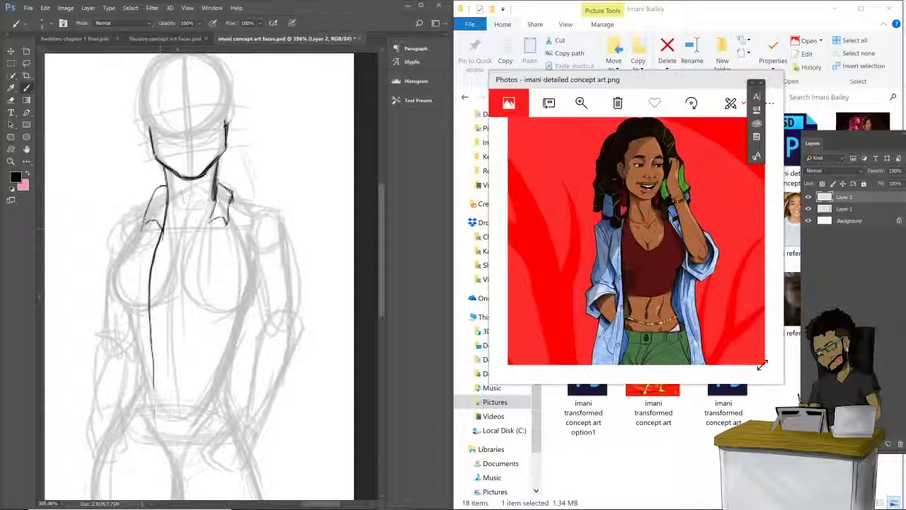
{"action": "left_click_drag", "start_coordinate": [150, 247], "coordinate": [149, 273]}
{"action": "mouse_move", "coordinate": [218, 220]}
{"action": "left_mouse_down"}
{"action": "mouse_move", "coordinate": [201, 252]}
{"action": "mouse_move", "coordinate": [206, 361]}
{"action": "left_mouse_up"}
{"action": "left_click_drag", "start_coordinate": [207, 327], "coordinate": [206, 416]}
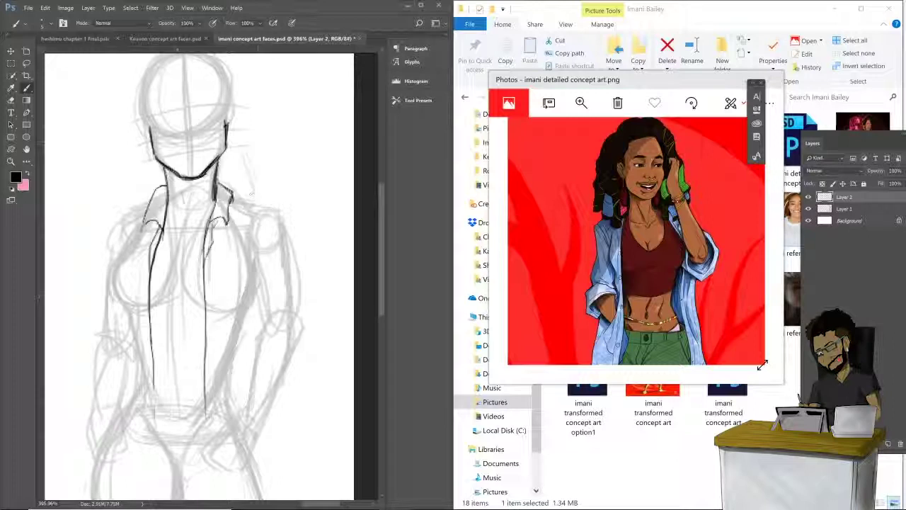
Step: Ink the shirt shoulder and upper sleeve down to the elbow folds on the arm at the figure's right-hand side of the canvas
{"action": "mouse_move", "coordinate": [218, 182]}
{"action": "left_mouse_down"}
{"action": "mouse_move", "coordinate": [234, 204]}
{"action": "mouse_move", "coordinate": [280, 223]}
{"action": "left_mouse_up"}
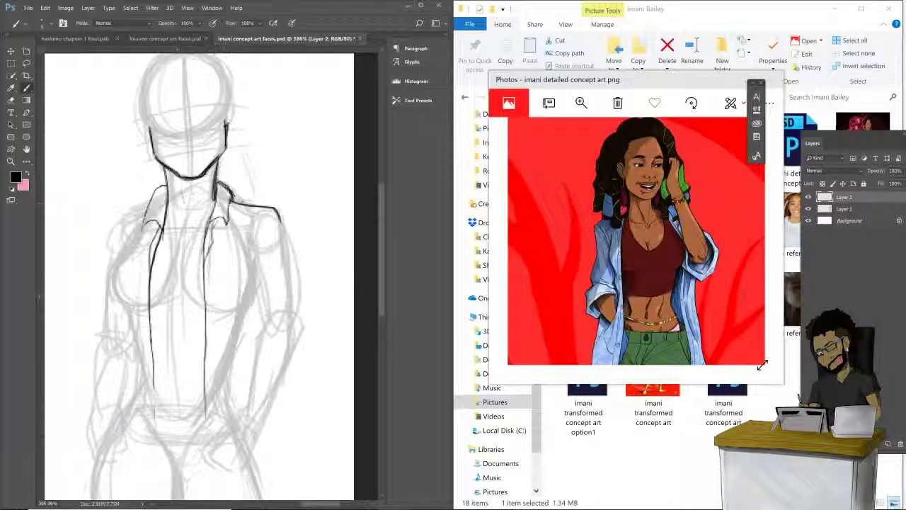
{"action": "mouse_move", "coordinate": [274, 209]}
{"action": "left_mouse_down"}
{"action": "mouse_move", "coordinate": [260, 220]}
{"action": "mouse_move", "coordinate": [252, 210]}
{"action": "mouse_move", "coordinate": [249, 269]}
{"action": "mouse_move", "coordinate": [293, 248]}
{"action": "mouse_move", "coordinate": [303, 339]}
{"action": "left_mouse_up"}
{"action": "left_click_drag", "start_coordinate": [285, 276], "coordinate": [302, 326]}
{"action": "left_click_drag", "start_coordinate": [252, 258], "coordinate": [256, 296]}
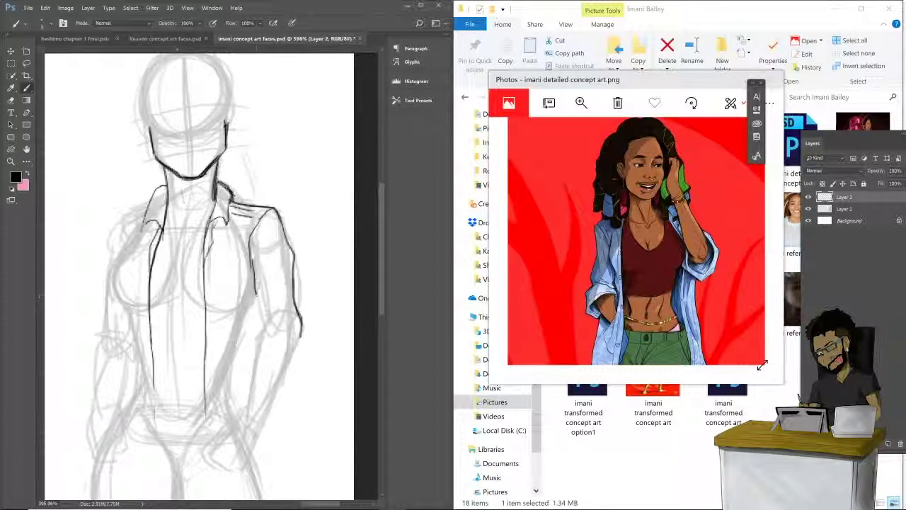
{"action": "mouse_move", "coordinate": [249, 256]}
{"action": "left_mouse_down"}
{"action": "mouse_move", "coordinate": [267, 322]}
{"action": "mouse_move", "coordinate": [286, 320]}
{"action": "mouse_move", "coordinate": [256, 331]}
{"action": "mouse_move", "coordinate": [252, 347]}
{"action": "left_mouse_up"}
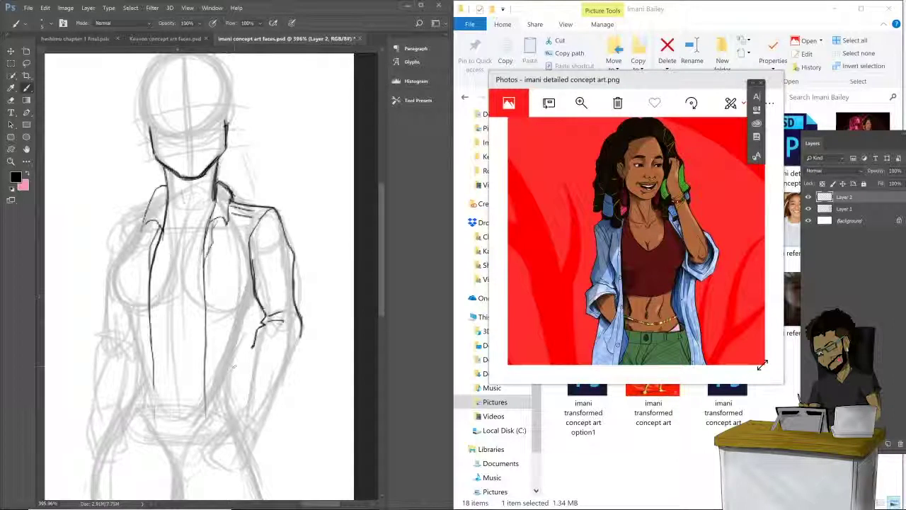
Step: Ink the rolled-up cuff below the elbow of the same sleeve
{"action": "left_click_drag", "start_coordinate": [298, 343], "coordinate": [283, 378]}
{"action": "mouse_move", "coordinate": [242, 348]}
{"action": "left_mouse_down"}
{"action": "mouse_move", "coordinate": [265, 347]}
{"action": "mouse_move", "coordinate": [289, 387]}
{"action": "mouse_move", "coordinate": [275, 406]}
{"action": "left_mouse_up"}
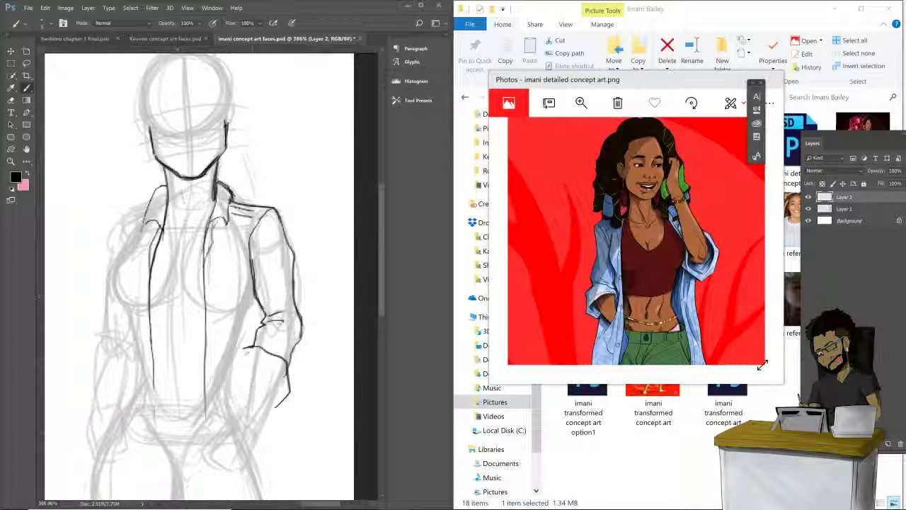
{"action": "mouse_move", "coordinate": [242, 352]}
{"action": "left_mouse_down"}
{"action": "mouse_move", "coordinate": [250, 384]}
{"action": "mouse_move", "coordinate": [256, 370]}
{"action": "mouse_move", "coordinate": [280, 392]}
{"action": "left_mouse_up"}
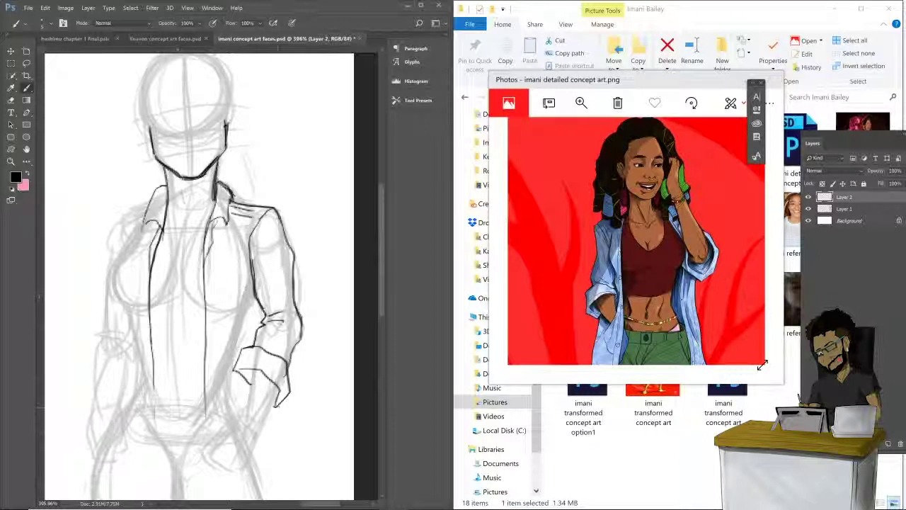
Step: Ink the bare forearm emerging from the rolled cuff and the side of the shirt running behind that arm
{"action": "left_click_drag", "start_coordinate": [247, 366], "coordinate": [251, 415]}
{"action": "mouse_move", "coordinate": [280, 378]}
{"action": "left_mouse_down"}
{"action": "mouse_move", "coordinate": [261, 418]}
{"action": "mouse_move", "coordinate": [255, 436]}
{"action": "left_mouse_up"}
{"action": "left_click_drag", "start_coordinate": [251, 388], "coordinate": [254, 427]}
{"action": "key", "text": "b"}
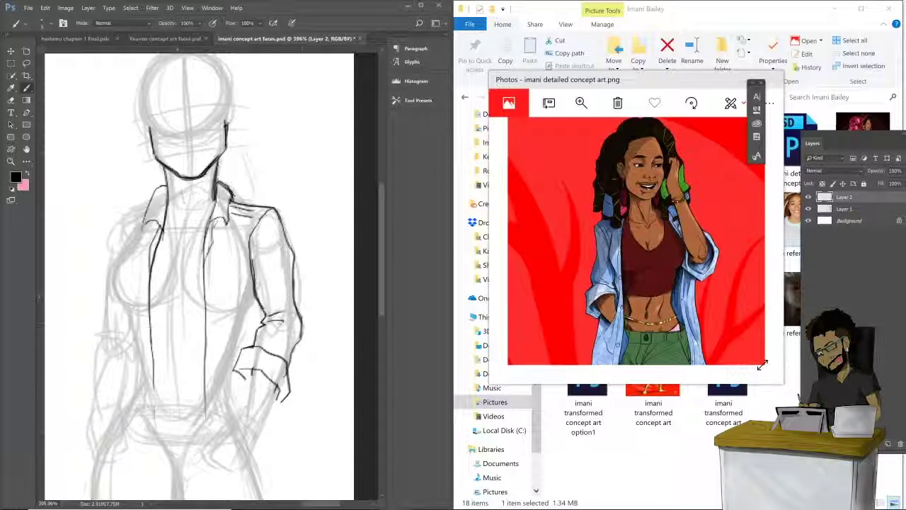
{"action": "mouse_move", "coordinate": [294, 323]}
{"action": "left_mouse_down"}
{"action": "mouse_move", "coordinate": [273, 320]}
{"action": "mouse_move", "coordinate": [291, 314]}
{"action": "mouse_move", "coordinate": [303, 332]}
{"action": "mouse_move", "coordinate": [253, 431]}
{"action": "left_mouse_up"}
{"action": "left_click_drag", "start_coordinate": [277, 388], "coordinate": [252, 434]}
{"action": "left_click_drag", "start_coordinate": [249, 370], "coordinate": [238, 430]}
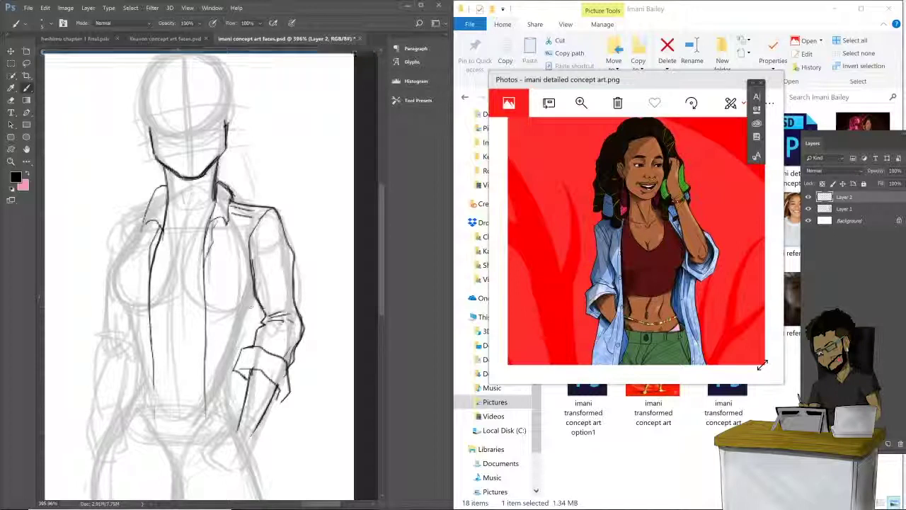
{"action": "left_click_drag", "start_coordinate": [258, 302], "coordinate": [245, 408]}
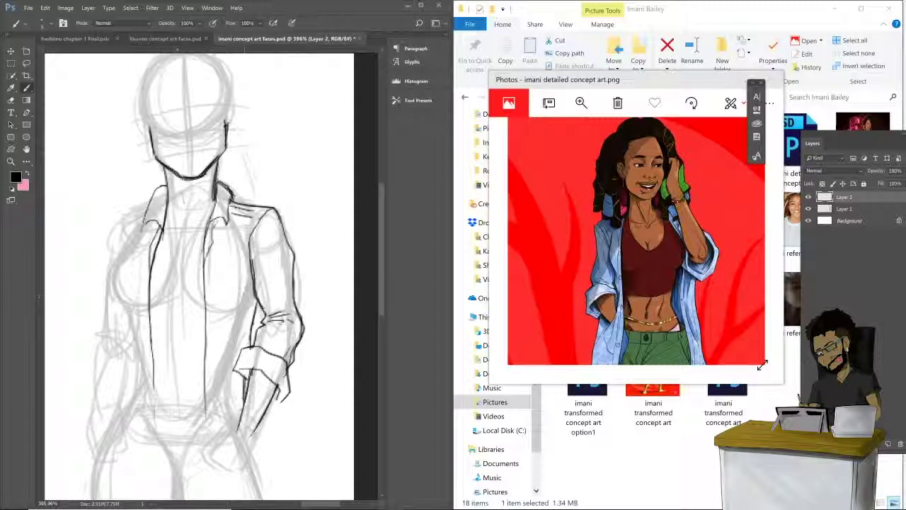
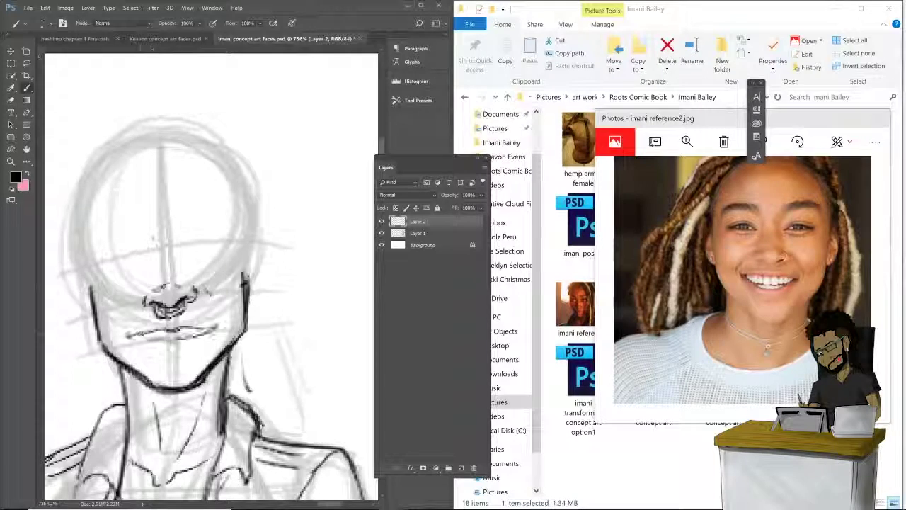
Step: Undo the last stroke and ink the hairline across the forehead plus one eye with its eyebrow
{"action": "key", "text": "ctrl+z"}
{"action": "scroll", "coordinate": [204, 269], "scroll_direction": "down", "scroll_amount": 2}
{"action": "left_click_drag", "start_coordinate": [174, 129], "coordinate": [236, 238]}
{"action": "left_click_drag", "start_coordinate": [119, 211], "coordinate": [156, 204]}
{"action": "mouse_move", "coordinate": [121, 170]}
{"action": "left_mouse_down"}
{"action": "mouse_move", "coordinate": [116, 244]}
{"action": "mouse_move", "coordinate": [146, 224]}
{"action": "left_mouse_up"}
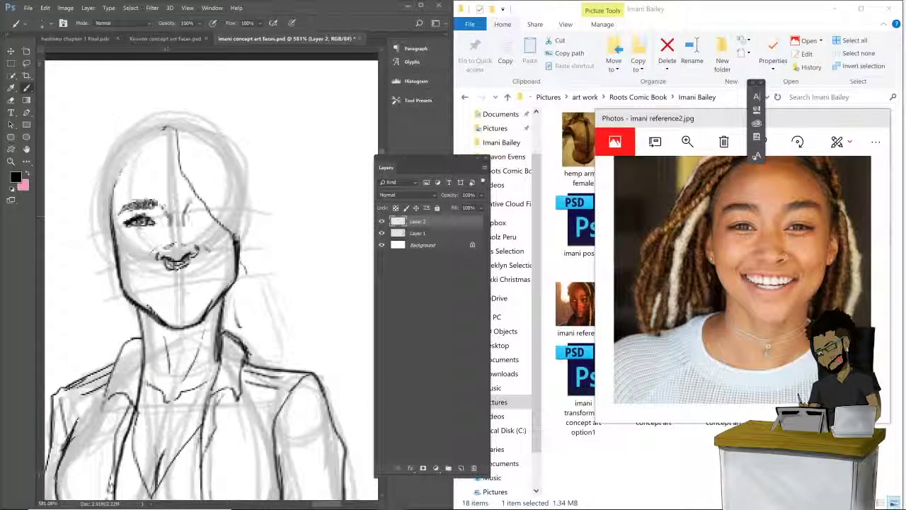
Step: Ink the bridge of the nose and the line of the mouth on the face
{"action": "left_click_drag", "start_coordinate": [190, 203], "coordinate": [185, 221]}
{"action": "scroll", "coordinate": [204, 269], "scroll_direction": "down", "scroll_amount": 3}
{"action": "left_click_drag", "start_coordinate": [164, 263], "coordinate": [222, 260]}
Step: Close the imani reference2 photo, open imani detailed concept art.png and enlarge it to the character's upper body
{"action": "left_click", "coordinate": [878, 118]}
{"action": "scroll", "coordinate": [204, 269], "scroll_direction": "down", "scroll_amount": 3}
{"action": "double_click", "coordinate": [720, 142]}
{"action": "scroll", "coordinate": [203, 213], "scroll_direction": "up", "scroll_amount": 3}
Step: Undo the last stroke and ink the outline of the long hair over the crown and down the side of the head
{"action": "key", "text": "ctrl+z"}
{"action": "mouse_move", "coordinate": [227, 135]}
{"action": "left_mouse_down"}
{"action": "mouse_move", "coordinate": [174, 185]}
{"action": "mouse_move", "coordinate": [279, 221]}
{"action": "left_mouse_up"}
{"action": "mouse_move", "coordinate": [212, 116]}
{"action": "left_mouse_down"}
{"action": "mouse_move", "coordinate": [292, 191]}
{"action": "mouse_move", "coordinate": [300, 276]}
{"action": "mouse_move", "coordinate": [281, 152]}
{"action": "left_mouse_up"}
{"action": "left_click_drag", "start_coordinate": [273, 112], "coordinate": [307, 248]}
{"action": "left_click_drag", "start_coordinate": [300, 212], "coordinate": [270, 316]}
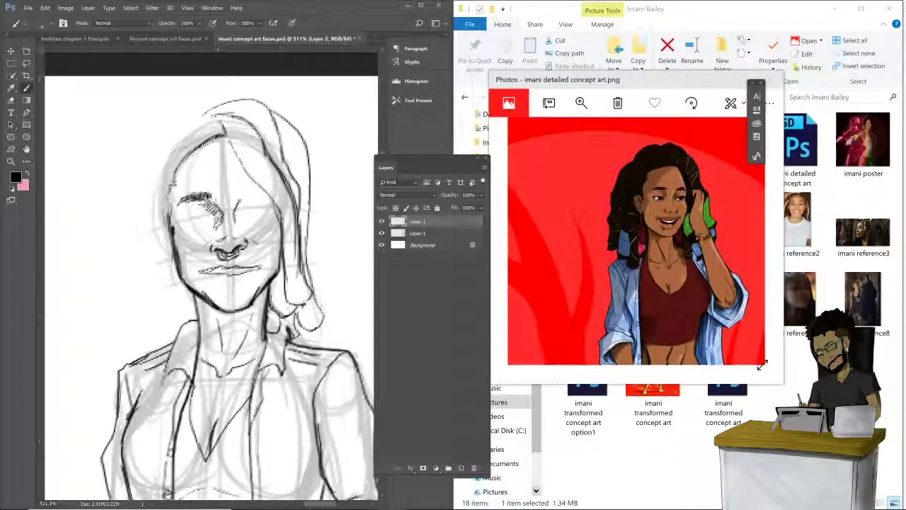
{"action": "scroll", "coordinate": [310, 235], "scroll_direction": "down", "scroll_amount": 2}
{"action": "left_click_drag", "start_coordinate": [228, 112], "coordinate": [169, 175]}
Step: Reopen the imani reference2 photo and position the enlarged imani detailed concept art.png window so both references are in view
{"action": "left_click", "coordinate": [772, 80]}
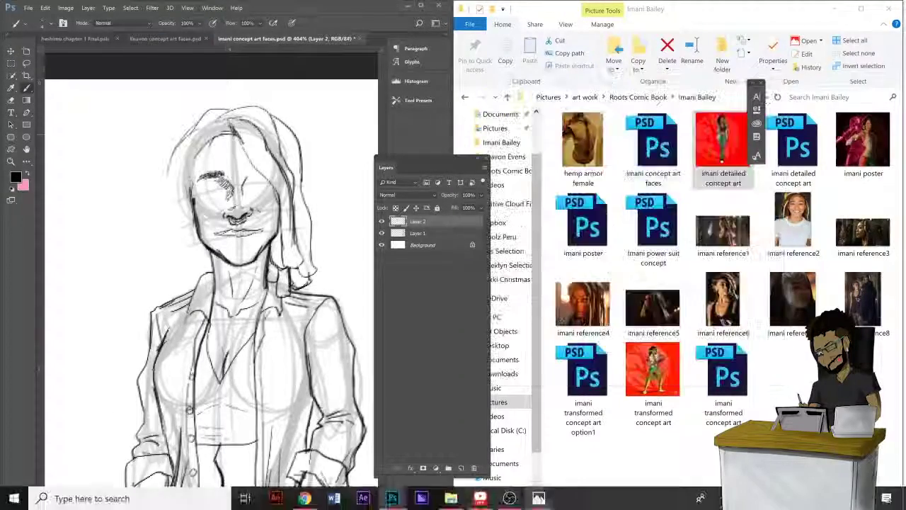
{"action": "double_click", "coordinate": [798, 221]}
{"action": "left_click", "coordinate": [423, 245]}
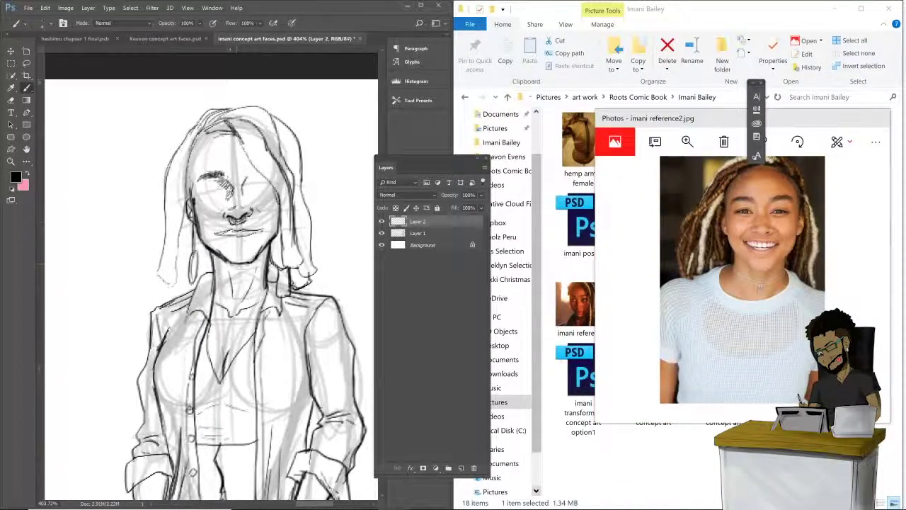
{"action": "scroll", "coordinate": [284, 220], "scroll_direction": "up", "scroll_amount": 3}
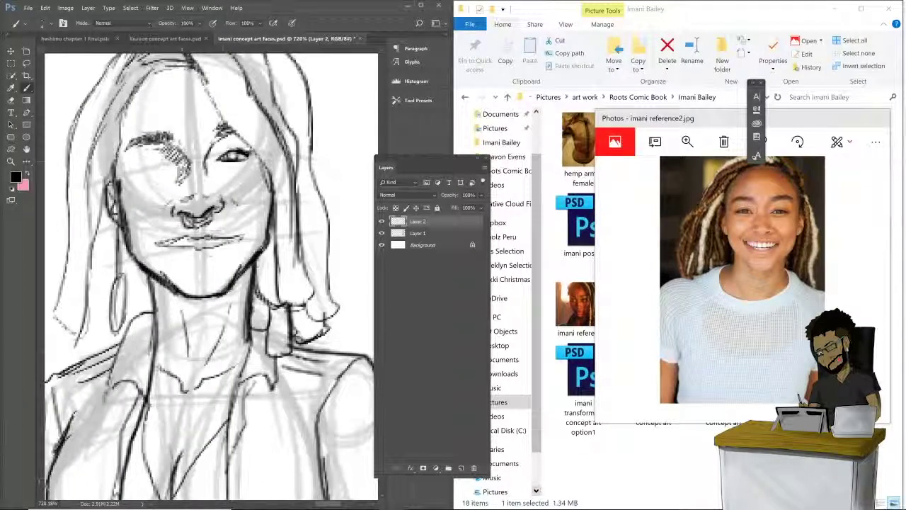
{"action": "scroll", "coordinate": [244, 240], "scroll_direction": "down", "scroll_amount": 3}
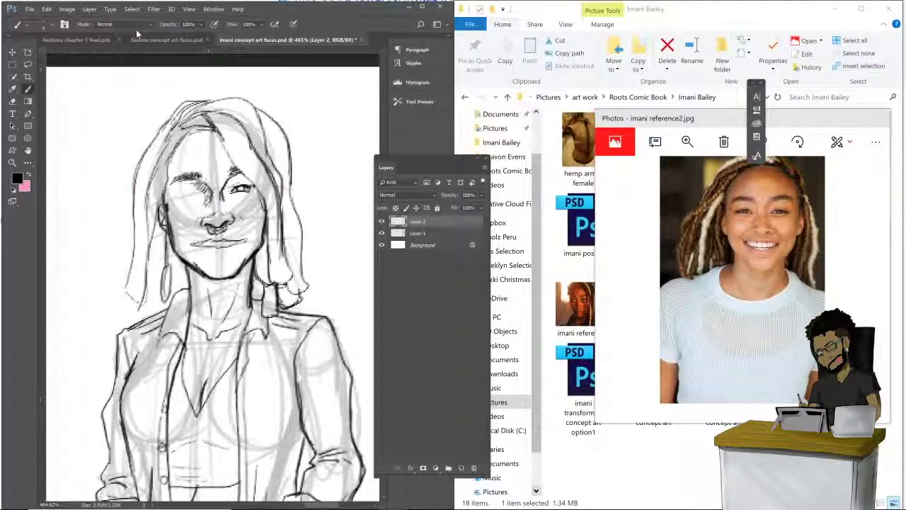
{"action": "key", "text": "alt+Tab"}
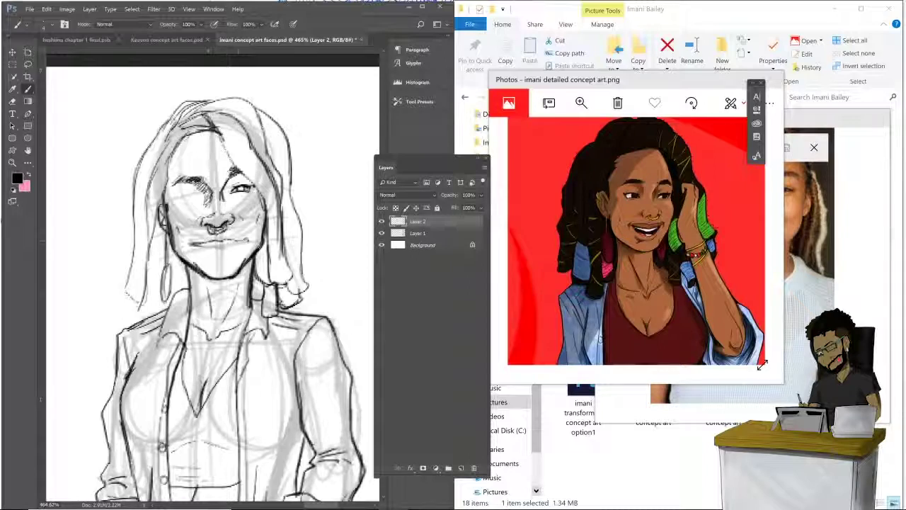
{"action": "left_click_drag", "start_coordinate": [762, 364], "coordinate": [669, 319]}
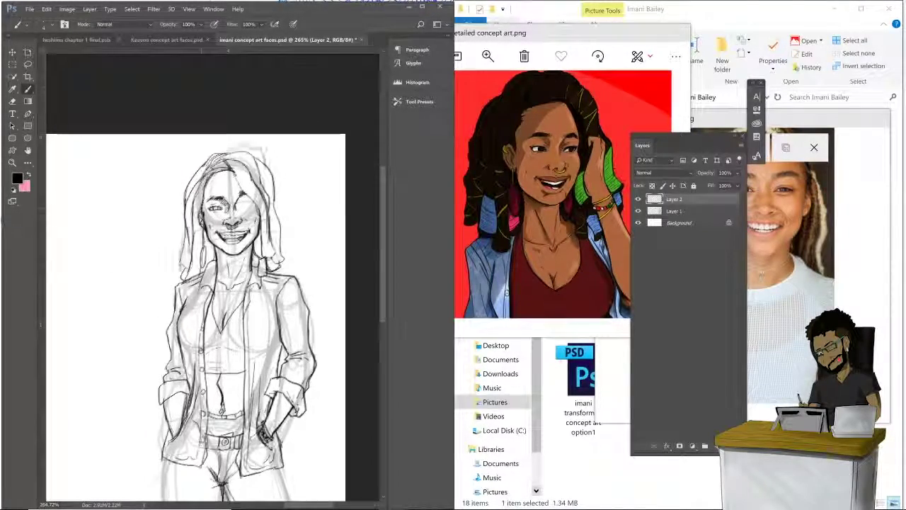
Step: Ink a loose strand over the forehead and add detail strokes to the hair locks on both sides of the face
{"action": "scroll", "coordinate": [213, 212], "scroll_direction": "up", "scroll_amount": 3}
{"action": "key", "text": "l"}
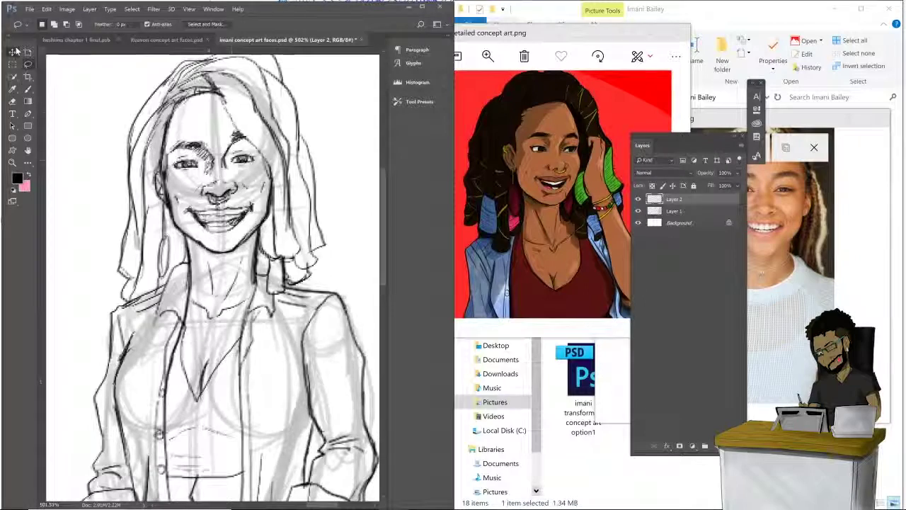
{"action": "scroll", "coordinate": [212, 283], "scroll_direction": "down", "scroll_amount": 2}
{"action": "key", "text": "b"}
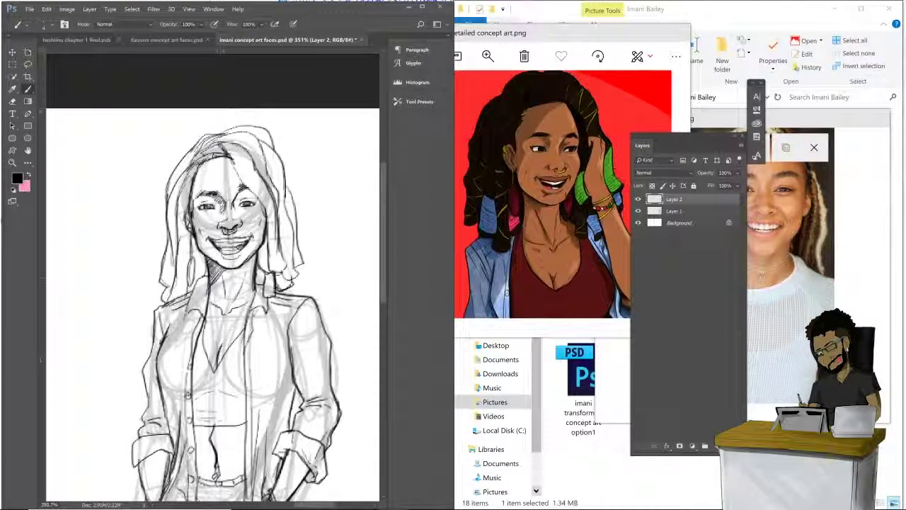
{"action": "left_click_drag", "start_coordinate": [251, 154], "coordinate": [240, 186]}
{"action": "left_click_drag", "start_coordinate": [267, 244], "coordinate": [269, 283]}
{"action": "left_click_drag", "start_coordinate": [293, 232], "coordinate": [300, 266]}
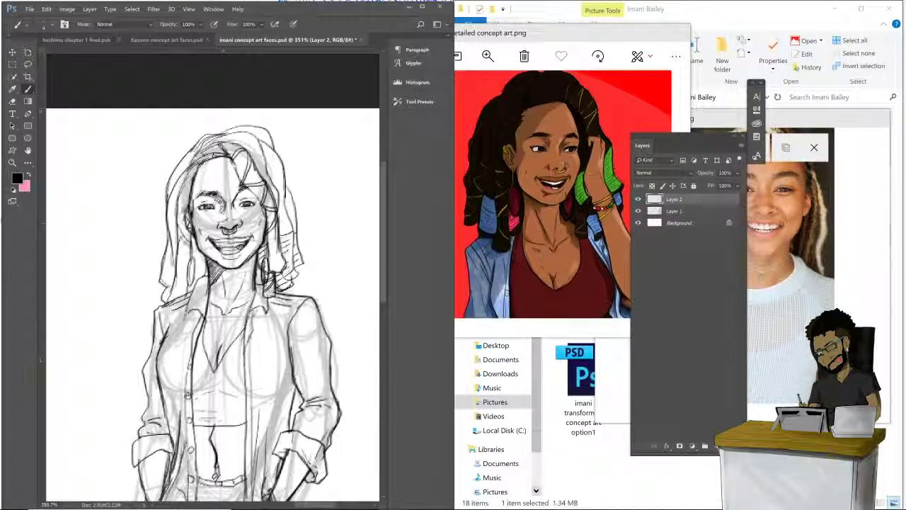
{"action": "left_click_drag", "start_coordinate": [191, 245], "coordinate": [176, 266]}
Step: Hatch shading onto the hair, the inside of the open shirt and the sleeve
{"action": "scroll", "coordinate": [213, 283], "scroll_direction": "up", "scroll_amount": 2}
{"action": "scroll", "coordinate": [213, 283], "scroll_direction": "down", "scroll_amount": 2}
{"action": "mouse_move", "coordinate": [257, 209]}
{"action": "left_mouse_down"}
{"action": "mouse_move", "coordinate": [223, 277]}
{"action": "mouse_move", "coordinate": [189, 300]}
{"action": "left_mouse_up"}
{"action": "scroll", "coordinate": [213, 283], "scroll_direction": "down", "scroll_amount": 1}
{"action": "left_click_drag", "start_coordinate": [126, 303], "coordinate": [131, 354]}
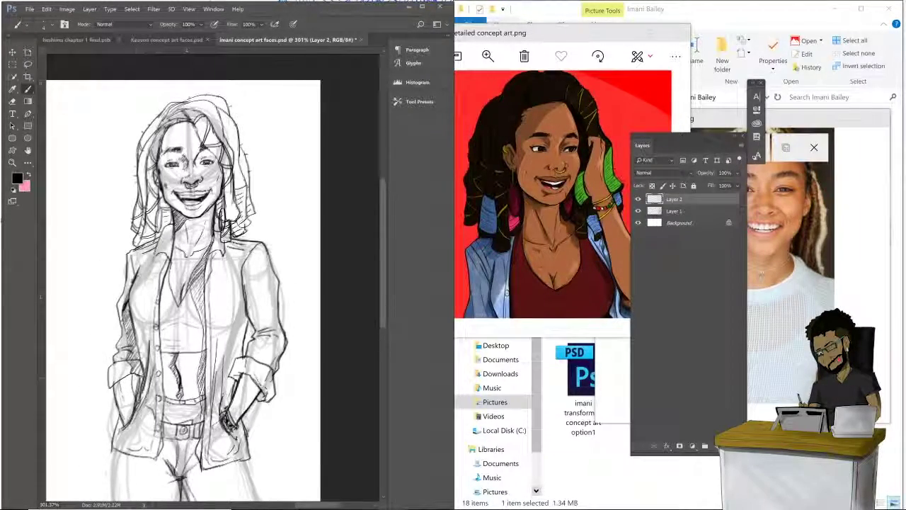
{"action": "left_click_drag", "start_coordinate": [241, 312], "coordinate": [219, 331]}
Step: Hide the Layer 1 rough sketch and handwrite the underlined character name beside the inked figure
{"action": "scroll", "coordinate": [213, 283], "scroll_direction": "down", "scroll_amount": 2}
{"action": "scroll", "coordinate": [213, 283], "scroll_direction": "down", "scroll_amount": 2}
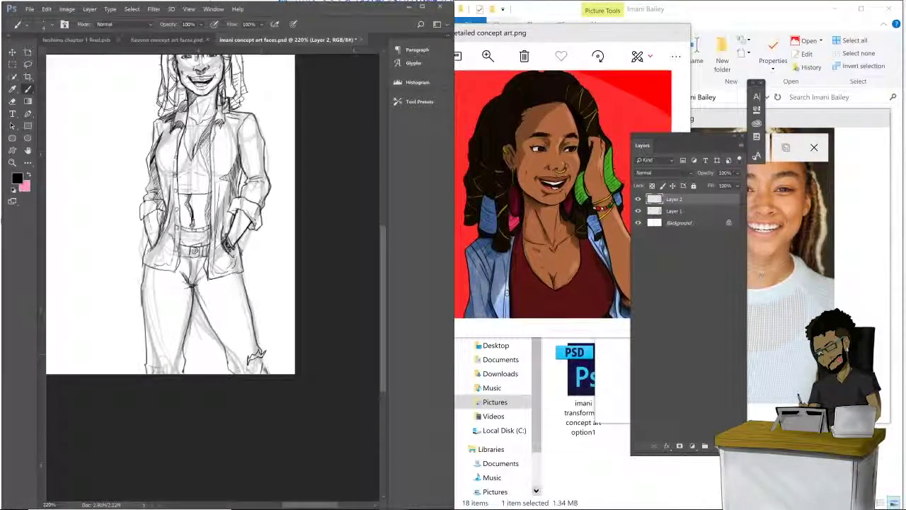
{"action": "scroll", "coordinate": [212, 283], "scroll_direction": "down", "scroll_amount": 2}
{"action": "left_click", "coordinate": [638, 211]}
{"action": "left_click_drag", "start_coordinate": [229, 294], "coordinate": [230, 309]}
{"action": "left_click_drag", "start_coordinate": [244, 256], "coordinate": [248, 289]}
{"action": "mouse_move", "coordinate": [245, 323]}
{"action": "left_mouse_down"}
{"action": "mouse_move", "coordinate": [235, 345]}
{"action": "mouse_move", "coordinate": [265, 354]}
{"action": "mouse_move", "coordinate": [310, 347]}
{"action": "left_mouse_up"}
{"action": "left_click_drag", "start_coordinate": [276, 360], "coordinate": [307, 416]}
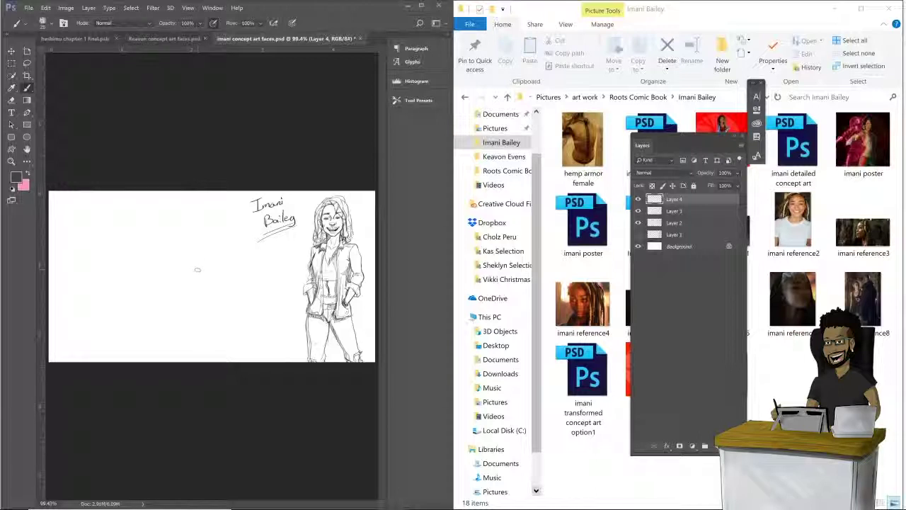
Step: Maximize the Photoshop window, move the Layers panel to the side of the workspace and fit the whole canvas on screen
{"action": "left_click", "coordinate": [420, 5]}
{"action": "left_click_drag", "start_coordinate": [721, 150], "coordinate": [839, 147]}
{"action": "key", "text": "ctrl+0"}
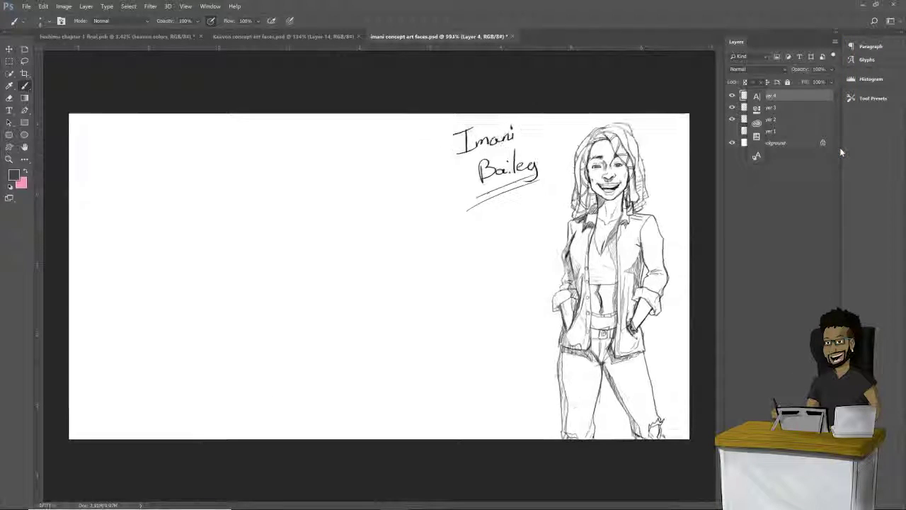
Step: Sketch a small head circle with a vertical centre line on Layer 4, plus a straight horizontal guide line from its top across the blank area
{"action": "mouse_move", "coordinate": [118, 134]}
{"action": "left_mouse_down"}
{"action": "mouse_move", "coordinate": [107, 161]}
{"action": "mouse_move", "coordinate": [135, 145]}
{"action": "mouse_move", "coordinate": [118, 135]}
{"action": "mouse_move", "coordinate": [106, 157]}
{"action": "mouse_move", "coordinate": [137, 151]}
{"action": "mouse_move", "coordinate": [120, 167]}
{"action": "left_mouse_up"}
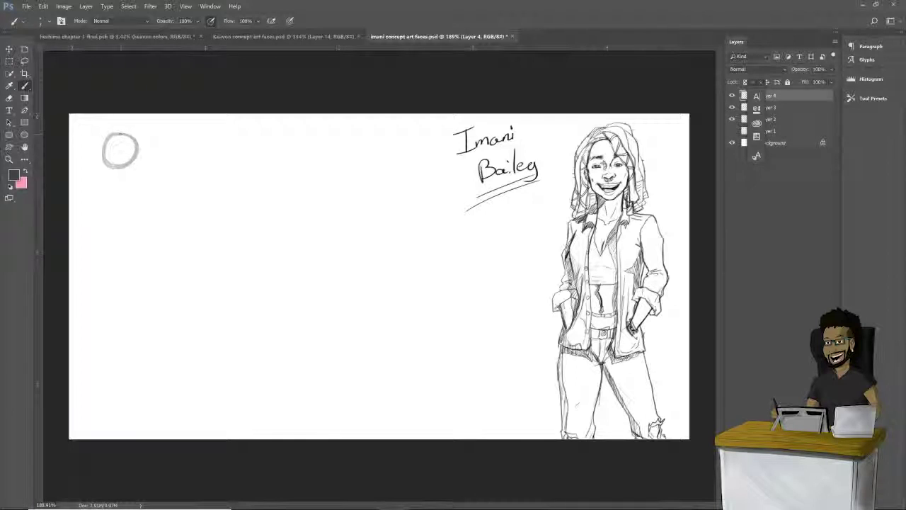
{"action": "left_click_drag", "start_coordinate": [119, 136], "coordinate": [122, 183]}
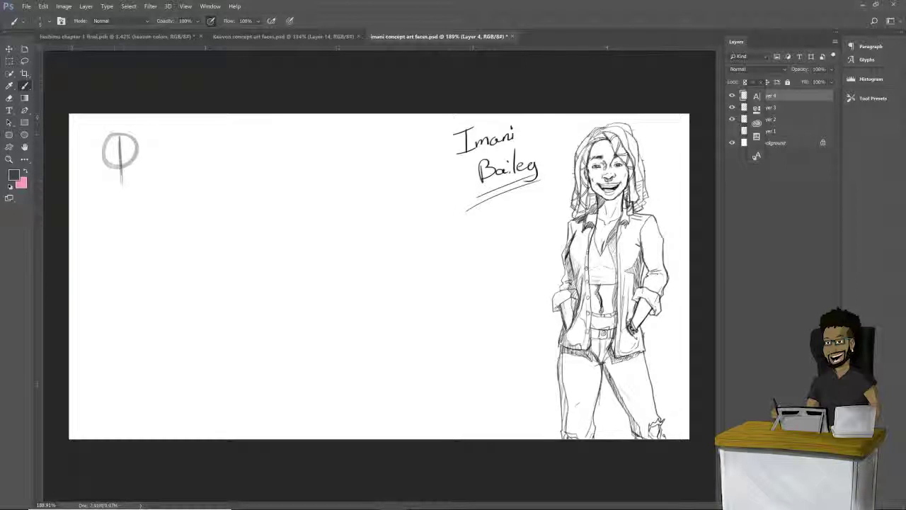
{"action": "left_click_drag", "start_coordinate": [125, 135], "coordinate": [360, 135]}
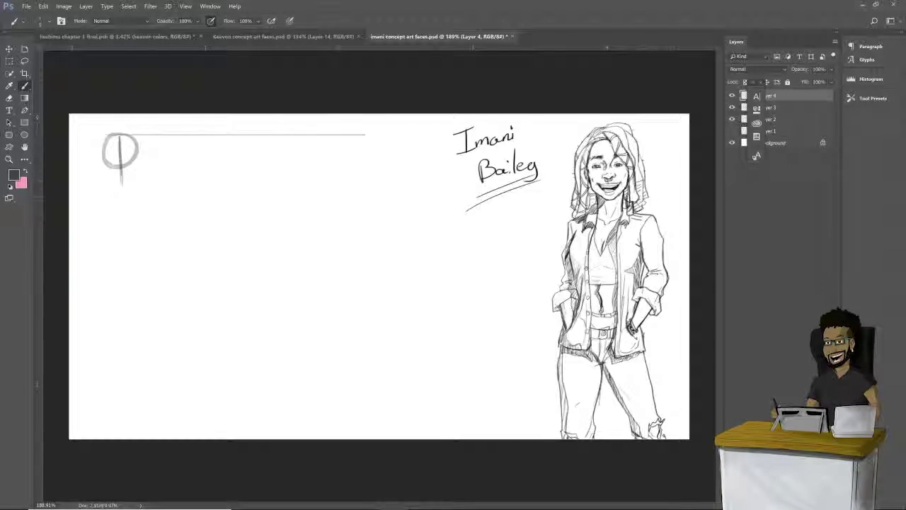
Step: Draw a second horizontal guide line below the head circle and sketch the jaw and chin down to it
{"action": "left_click_drag", "start_coordinate": [113, 192], "coordinate": [383, 193]}
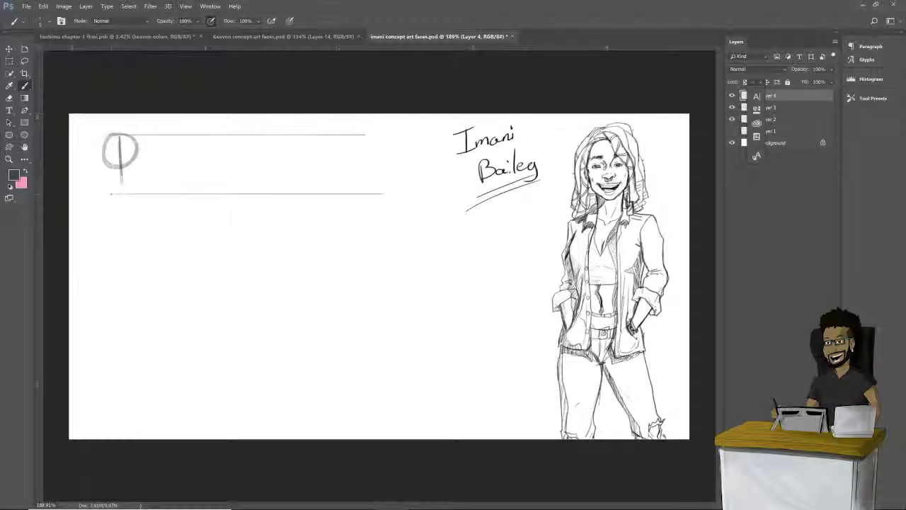
{"action": "mouse_move", "coordinate": [111, 136]}
{"action": "left_mouse_down"}
{"action": "mouse_move", "coordinate": [107, 161]}
{"action": "mouse_move", "coordinate": [138, 154]}
{"action": "mouse_move", "coordinate": [127, 168]}
{"action": "mouse_move", "coordinate": [136, 181]}
{"action": "mouse_move", "coordinate": [120, 190]}
{"action": "mouse_move", "coordinate": [137, 181]}
{"action": "mouse_move", "coordinate": [107, 178]}
{"action": "mouse_move", "coordinate": [125, 191]}
{"action": "left_mouse_up"}
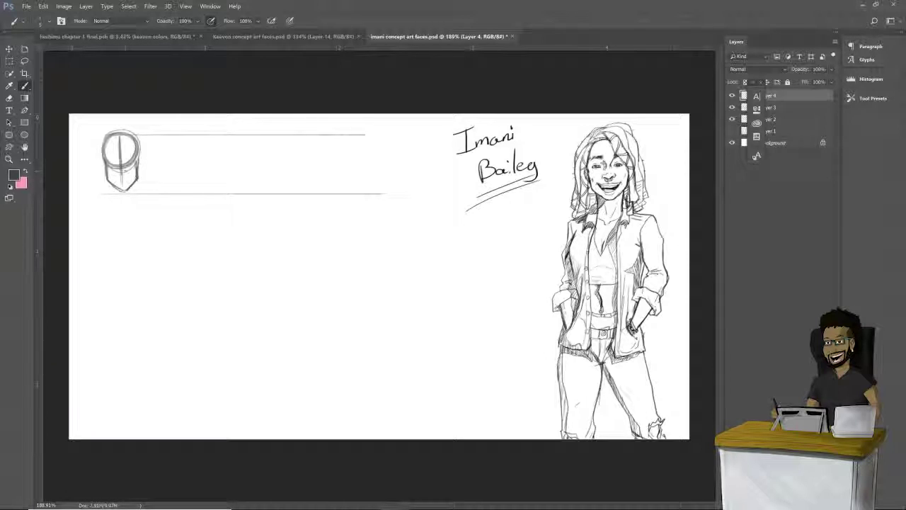
{"action": "mouse_move", "coordinate": [107, 141]}
{"action": "left_mouse_down"}
{"action": "mouse_move", "coordinate": [133, 136]}
{"action": "mouse_move", "coordinate": [129, 170]}
{"action": "mouse_move", "coordinate": [106, 171]}
{"action": "left_mouse_up"}
{"action": "left_click_drag", "start_coordinate": [105, 165], "coordinate": [119, 174]}
{"action": "mouse_move", "coordinate": [136, 149]}
{"action": "left_mouse_down"}
{"action": "mouse_move", "coordinate": [138, 161]}
{"action": "mouse_move", "coordinate": [140, 151]}
{"action": "left_mouse_up"}
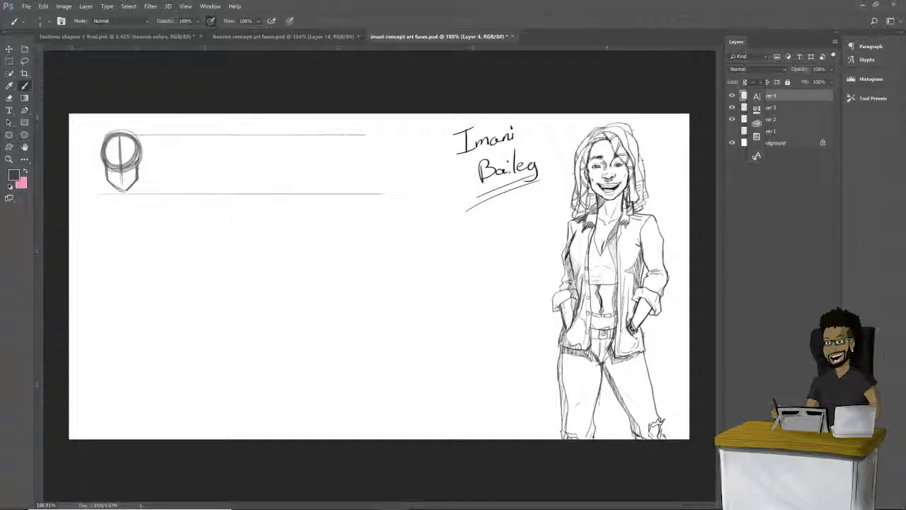
{"action": "mouse_move", "coordinate": [114, 185]}
{"action": "left_mouse_down"}
{"action": "mouse_move", "coordinate": [131, 186]}
{"action": "mouse_move", "coordinate": [122, 190]}
{"action": "left_mouse_up"}
Step: Replace the lower guide line with one through the chin, and build up the head outline and neck
{"action": "mouse_move", "coordinate": [382, 194]}
{"action": "left_mouse_down"}
{"action": "mouse_move", "coordinate": [106, 211]}
{"action": "mouse_move", "coordinate": [175, 199]}
{"action": "left_mouse_up"}
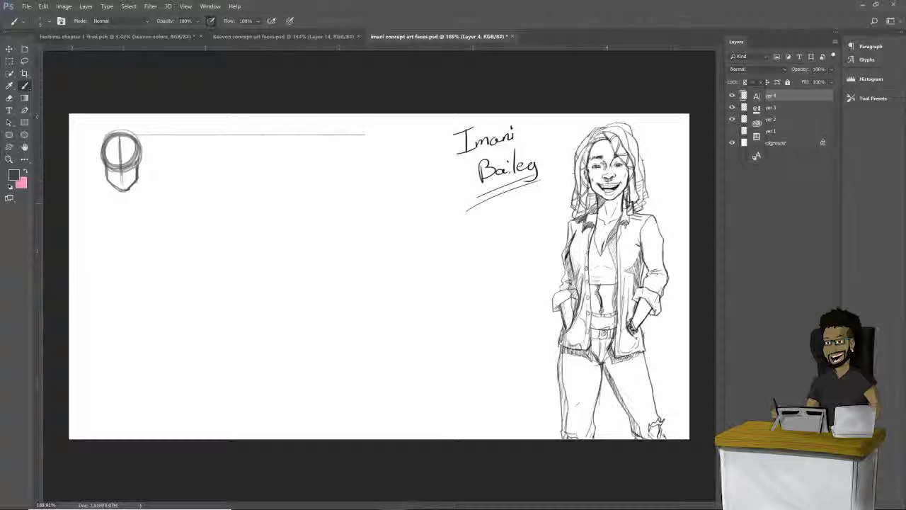
{"action": "left_click_drag", "start_coordinate": [105, 190], "coordinate": [363, 191]}
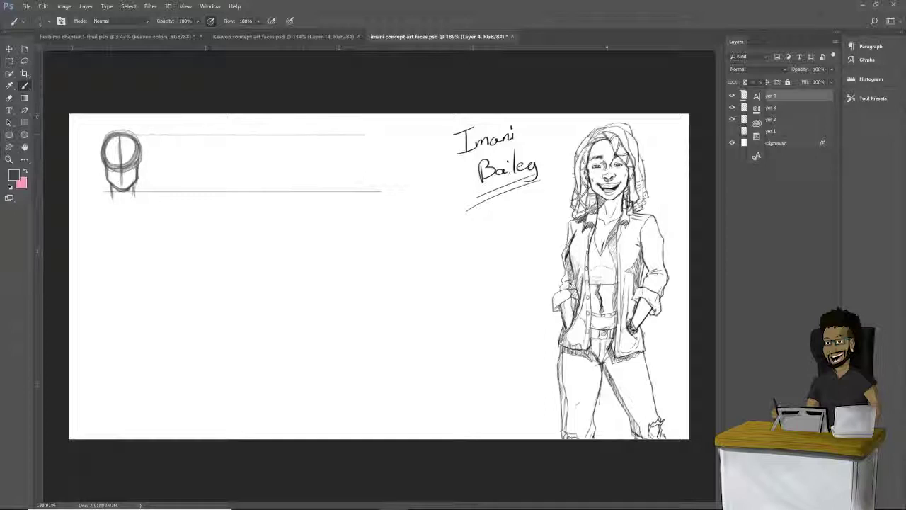
{"action": "left_click_drag", "start_coordinate": [140, 162], "coordinate": [114, 131]}
{"action": "left_click_drag", "start_coordinate": [135, 181], "coordinate": [125, 189]}
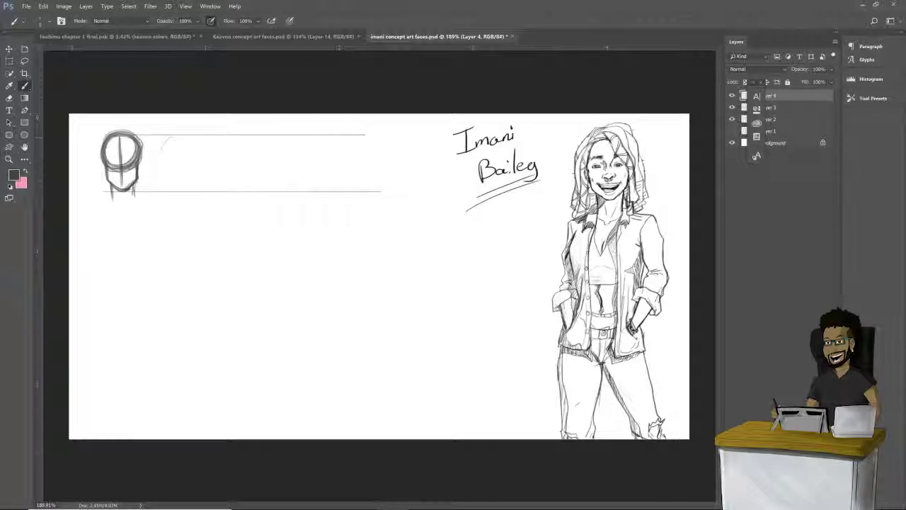
Step: Sketch a second head circle beside the first and extend horizontal facial guide lines across the row
{"action": "mouse_move", "coordinate": [201, 133]}
{"action": "left_mouse_down"}
{"action": "mouse_move", "coordinate": [219, 141]}
{"action": "mouse_move", "coordinate": [192, 133]}
{"action": "mouse_move", "coordinate": [208, 133]}
{"action": "mouse_move", "coordinate": [185, 148]}
{"action": "mouse_move", "coordinate": [215, 162]}
{"action": "left_mouse_up"}
{"action": "mouse_move", "coordinate": [190, 133]}
{"action": "left_mouse_down"}
{"action": "mouse_move", "coordinate": [213, 166]}
{"action": "mouse_move", "coordinate": [221, 156]}
{"action": "left_mouse_up"}
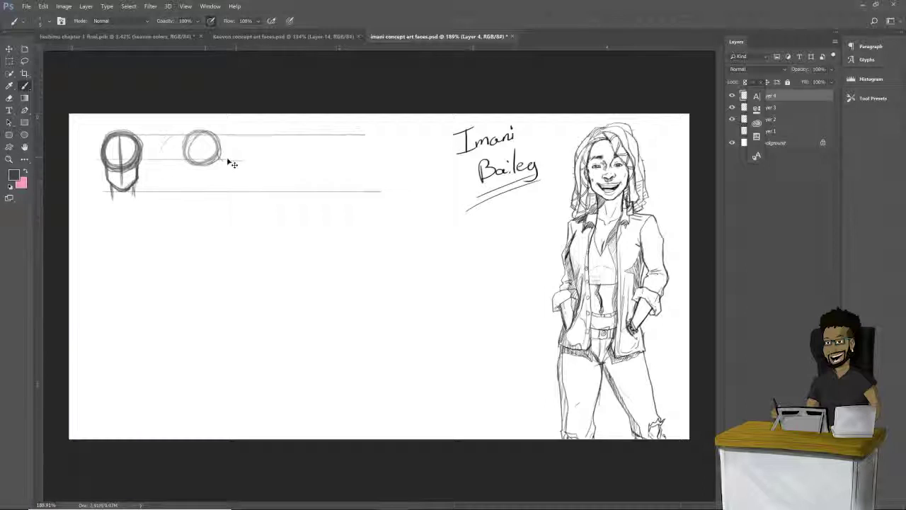
{"action": "left_click_drag", "start_coordinate": [97, 157], "coordinate": [249, 157]}
{"action": "left_click_drag", "start_coordinate": [98, 165], "coordinate": [164, 165]}
{"action": "left_click_drag", "start_coordinate": [106, 172], "coordinate": [227, 172]}
{"action": "left_click_drag", "start_coordinate": [106, 179], "coordinate": [368, 179]}
{"action": "left_click_drag", "start_coordinate": [276, 172], "coordinate": [373, 172]}
{"action": "left_click_drag", "start_coordinate": [250, 157], "coordinate": [397, 157]}
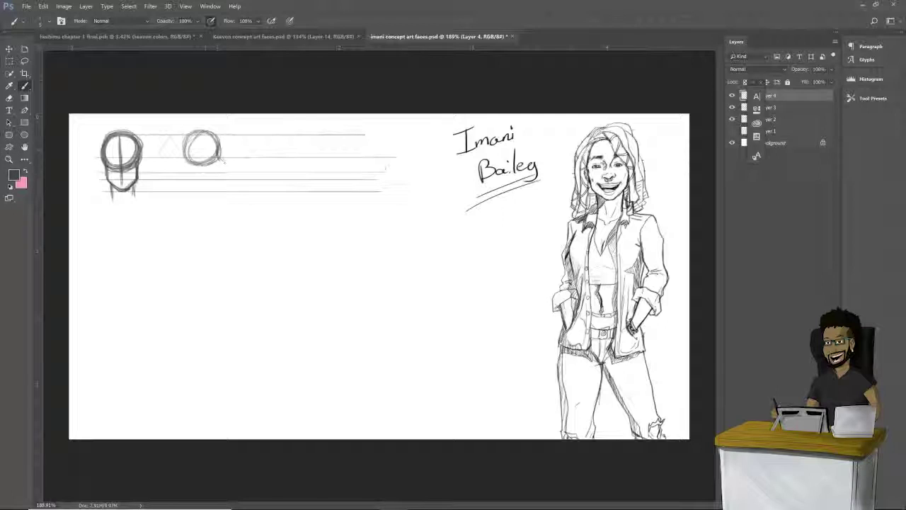
Step: Build up the second head circle and undo the stroke running down to the chin guide line
{"action": "left_click_drag", "start_coordinate": [215, 133], "coordinate": [185, 161]}
{"action": "mouse_move", "coordinate": [188, 135]}
{"action": "left_mouse_down"}
{"action": "mouse_move", "coordinate": [186, 158]}
{"action": "mouse_move", "coordinate": [216, 191]}
{"action": "left_mouse_up"}
{"action": "key", "text": "ctrl+z"}
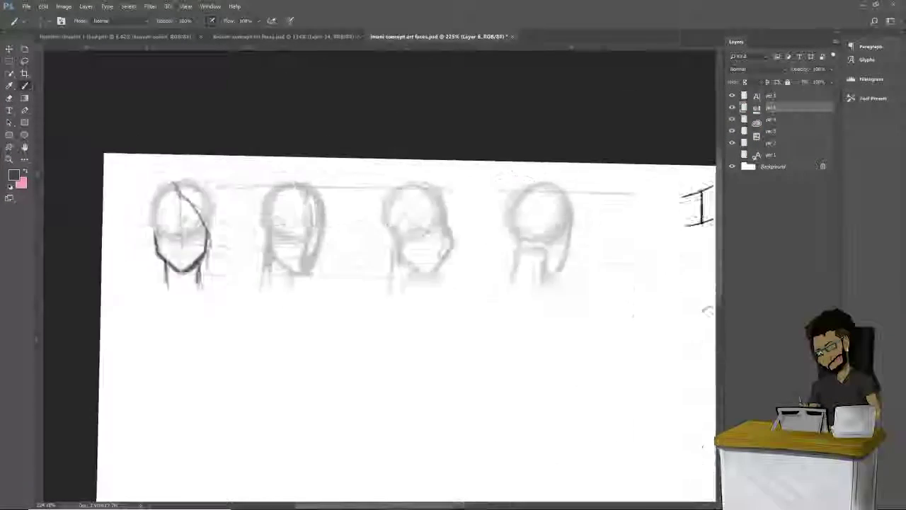
Step: Ink the face and dreadlocks over the head sketches in the top row on Layer 6
{"action": "left_click_drag", "start_coordinate": [211, 162], "coordinate": [259, 249]}
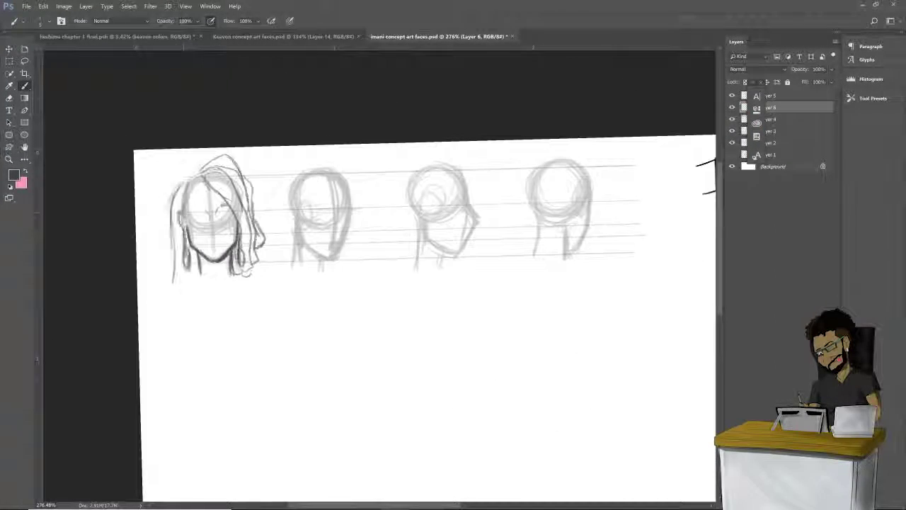
{"action": "left_click_drag", "start_coordinate": [191, 386], "coordinate": [218, 386]}
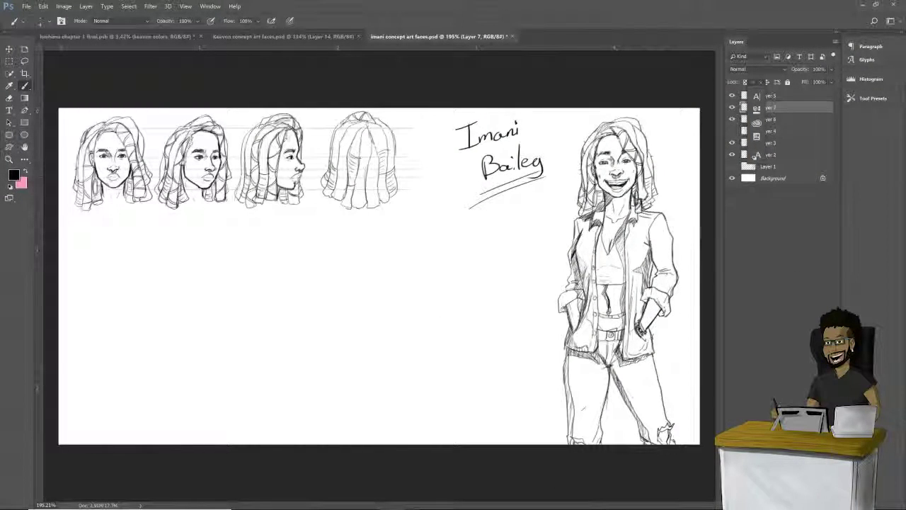
Step: Choose the pencil brush preset and reduce the brush to a thin sketching size
{"action": "left_click_drag", "start_coordinate": [106, 61], "coordinate": [107, 74]}
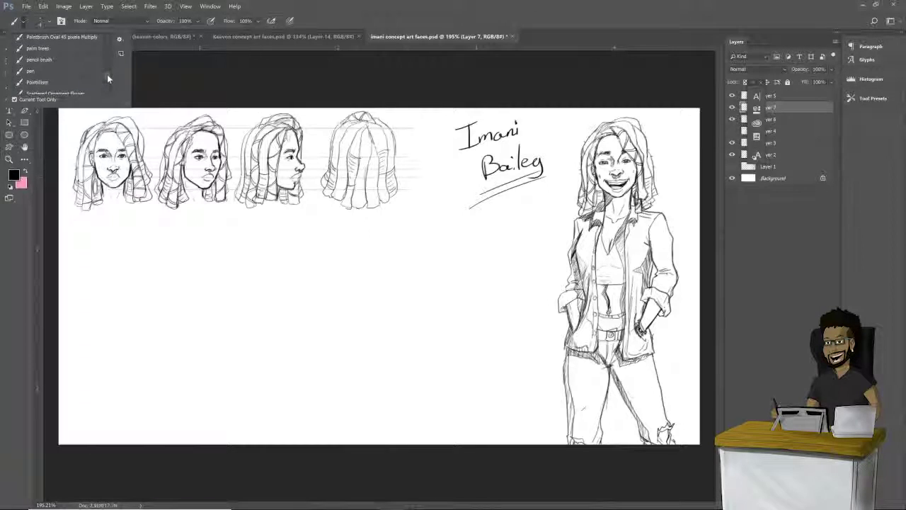
{"action": "left_click", "coordinate": [87, 60]}
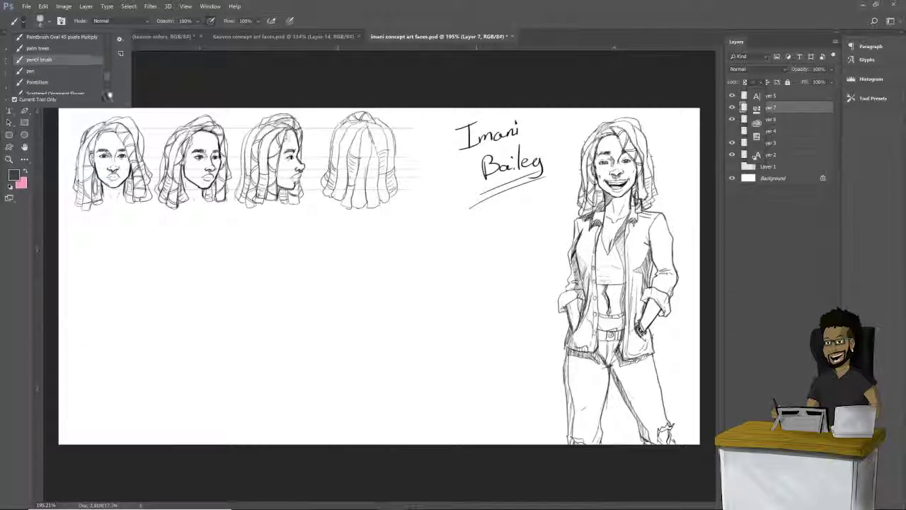
{"action": "left_click", "coordinate": [118, 275]}
{"action": "key", "text": "bracketleft"}
{"action": "key", "text": "bracketleft"}
{"action": "key", "text": "bracketleft"}
{"action": "key", "text": "bracketleft"}
{"action": "key", "text": "bracketleft"}
{"action": "key", "text": "bracketleft"}
{"action": "key", "text": "bracketleft"}
{"action": "key", "text": "bracketleft"}
{"action": "key", "text": "bracketleft"}
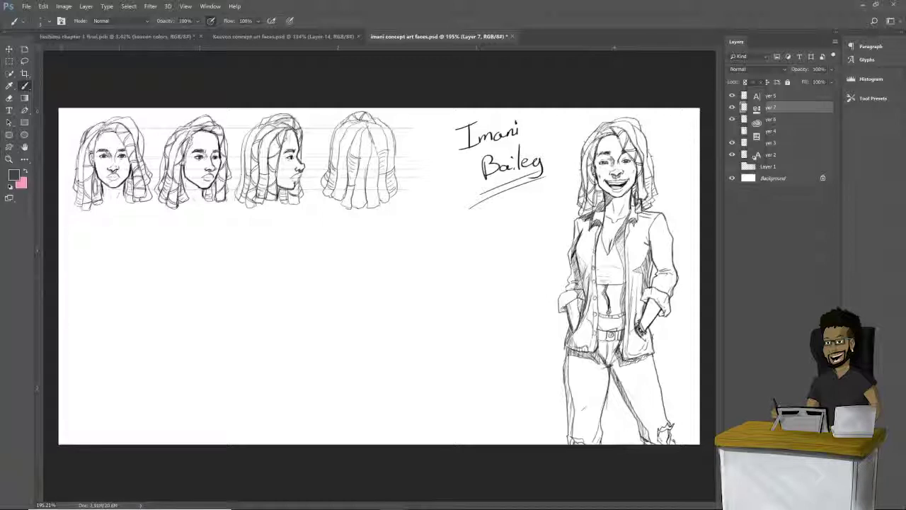
Step: Sketch a front-facing head below the top row with a circle, vertical centre line, jaw and neck
{"action": "mouse_move", "coordinate": [113, 304]}
{"action": "left_mouse_down"}
{"action": "mouse_move", "coordinate": [129, 281]}
{"action": "mouse_move", "coordinate": [95, 301]}
{"action": "mouse_move", "coordinate": [115, 304]}
{"action": "mouse_move", "coordinate": [92, 292]}
{"action": "mouse_move", "coordinate": [123, 299]}
{"action": "left_mouse_up"}
{"action": "mouse_move", "coordinate": [111, 268]}
{"action": "left_mouse_down"}
{"action": "mouse_move", "coordinate": [111, 309]}
{"action": "mouse_move", "coordinate": [127, 271]}
{"action": "mouse_move", "coordinate": [129, 286]}
{"action": "mouse_move", "coordinate": [101, 315]}
{"action": "left_mouse_up"}
{"action": "mouse_move", "coordinate": [100, 268]}
{"action": "left_mouse_down"}
{"action": "mouse_move", "coordinate": [129, 289]}
{"action": "mouse_move", "coordinate": [111, 298]}
{"action": "mouse_move", "coordinate": [113, 321]}
{"action": "left_mouse_up"}
{"action": "left_click_drag", "start_coordinate": [128, 290], "coordinate": [118, 322]}
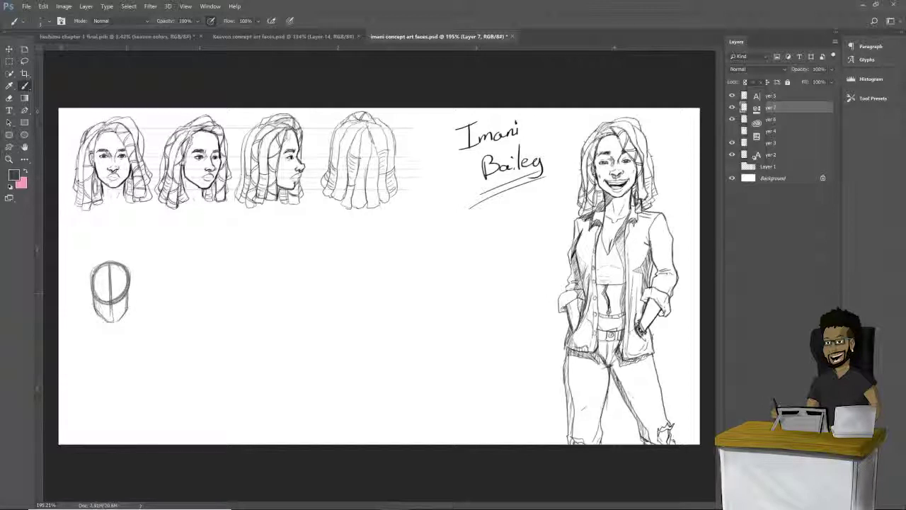
{"action": "left_click_drag", "start_coordinate": [95, 308], "coordinate": [109, 322]}
{"action": "mouse_move", "coordinate": [102, 320]}
{"action": "left_mouse_down"}
{"action": "mouse_move", "coordinate": [122, 336]}
{"action": "mouse_move", "coordinate": [103, 325]}
{"action": "left_mouse_up"}
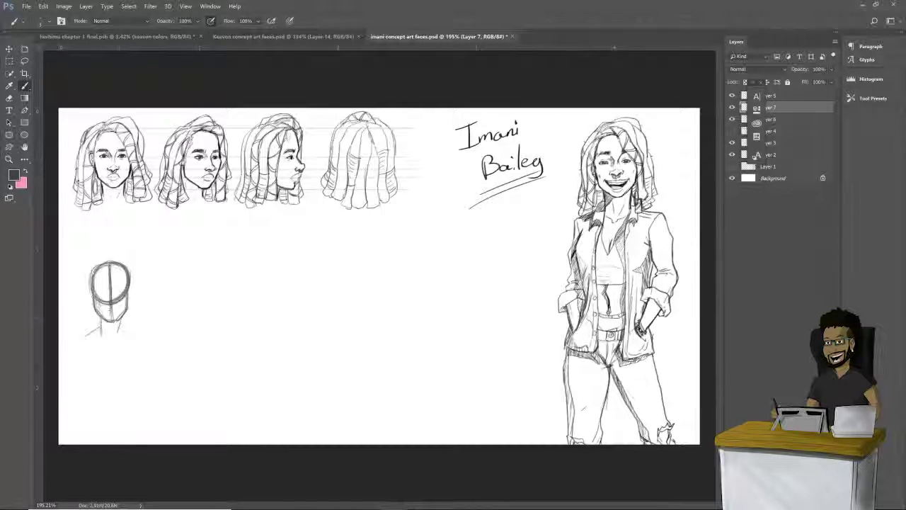
Step: Mark horizontal facial guide lines across the new front-facing head and darken its outline
{"action": "mouse_move", "coordinate": [92, 287]}
{"action": "left_mouse_down"}
{"action": "mouse_move", "coordinate": [135, 283]}
{"action": "mouse_move", "coordinate": [141, 300]}
{"action": "left_mouse_up"}
{"action": "key", "text": "ctrl+z"}
{"action": "mouse_move", "coordinate": [87, 309]}
{"action": "left_mouse_down"}
{"action": "mouse_move", "coordinate": [147, 311]}
{"action": "mouse_move", "coordinate": [119, 325]}
{"action": "left_mouse_up"}
{"action": "left_click_drag", "start_coordinate": [123, 264], "coordinate": [92, 279]}
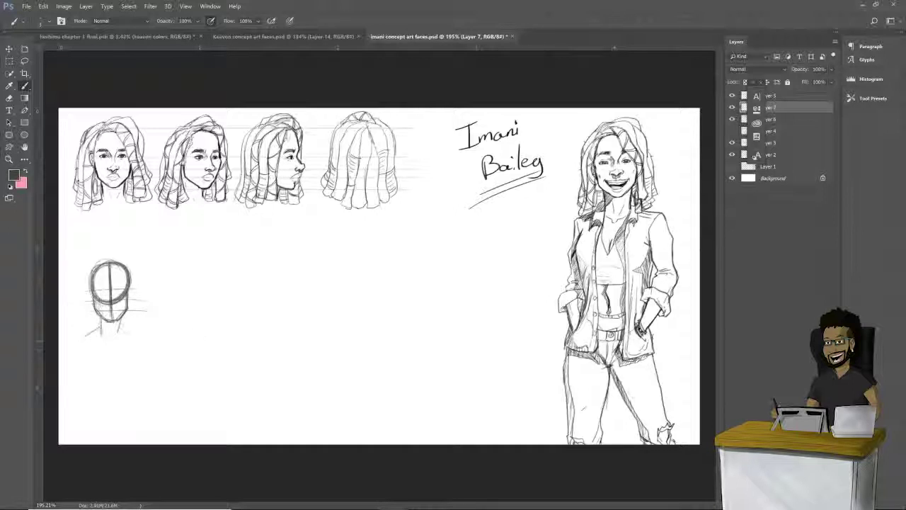
Step: Sketch a turned, three-quarter head below and beside the front one, with a curved centre line and jaw
{"action": "mouse_move", "coordinate": [216, 305]}
{"action": "left_mouse_down"}
{"action": "mouse_move", "coordinate": [188, 317]}
{"action": "mouse_move", "coordinate": [221, 306]}
{"action": "mouse_move", "coordinate": [187, 329]}
{"action": "mouse_move", "coordinate": [218, 329]}
{"action": "mouse_move", "coordinate": [201, 351]}
{"action": "left_mouse_up"}
{"action": "mouse_move", "coordinate": [209, 300]}
{"action": "left_mouse_down"}
{"action": "mouse_move", "coordinate": [206, 338]}
{"action": "mouse_move", "coordinate": [226, 309]}
{"action": "mouse_move", "coordinate": [200, 336]}
{"action": "mouse_move", "coordinate": [225, 327]}
{"action": "mouse_move", "coordinate": [211, 359]}
{"action": "left_mouse_up"}
{"action": "left_click_drag", "start_coordinate": [188, 323], "coordinate": [202, 359]}
{"action": "mouse_move", "coordinate": [188, 329]}
{"action": "left_mouse_down"}
{"action": "mouse_move", "coordinate": [202, 361]}
{"action": "mouse_move", "coordinate": [222, 343]}
{"action": "mouse_move", "coordinate": [209, 362]}
{"action": "left_mouse_up"}
{"action": "mouse_move", "coordinate": [202, 306]}
{"action": "left_mouse_down"}
{"action": "mouse_move", "coordinate": [196, 329]}
{"action": "mouse_move", "coordinate": [223, 318]}
{"action": "left_mouse_up"}
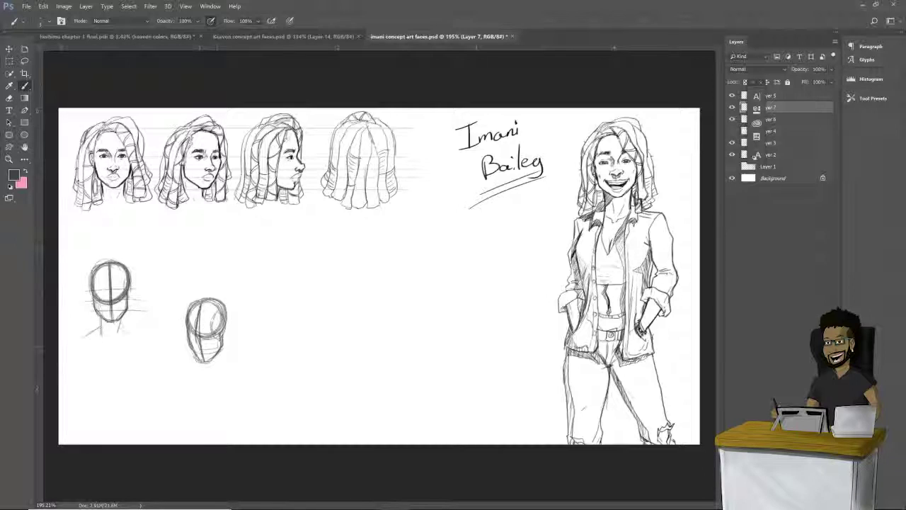
{"action": "left_click_drag", "start_coordinate": [204, 301], "coordinate": [221, 306]}
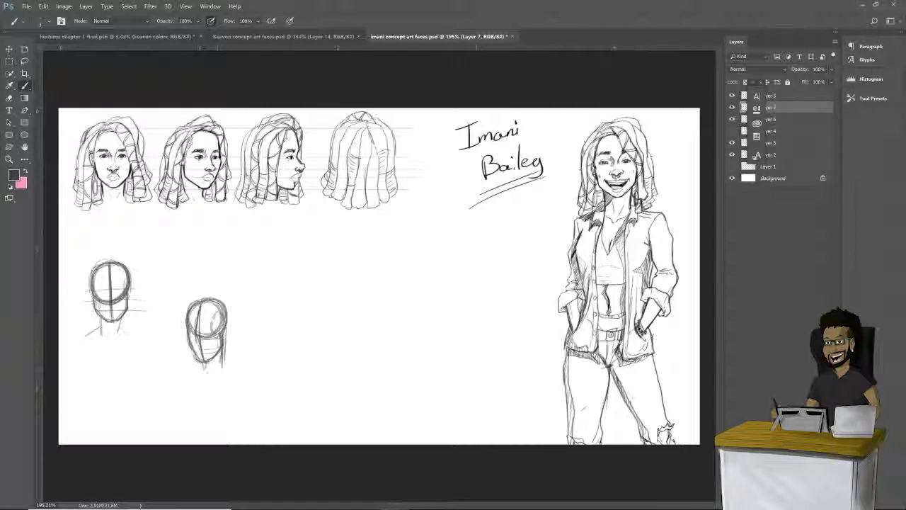
Step: Add neck and shoulder lines under the three-quarter head and strengthen its outline
{"action": "mouse_move", "coordinate": [205, 367]}
{"action": "left_mouse_down"}
{"action": "mouse_move", "coordinate": [187, 378]}
{"action": "mouse_move", "coordinate": [231, 372]}
{"action": "mouse_move", "coordinate": [185, 380]}
{"action": "left_mouse_up"}
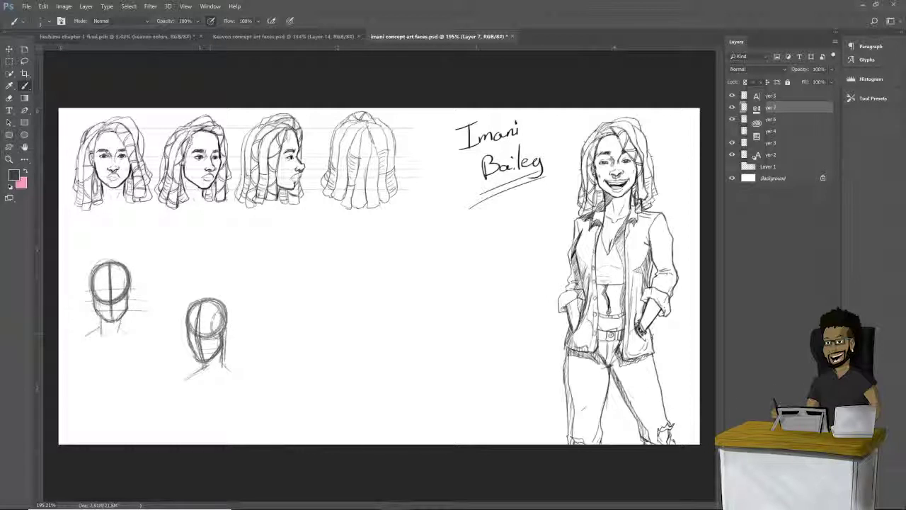
{"action": "mouse_move", "coordinate": [206, 341]}
{"action": "left_mouse_down"}
{"action": "mouse_move", "coordinate": [211, 359]}
{"action": "mouse_move", "coordinate": [221, 349]}
{"action": "mouse_move", "coordinate": [210, 361]}
{"action": "mouse_move", "coordinate": [190, 348]}
{"action": "left_mouse_up"}
{"action": "mouse_move", "coordinate": [198, 299]}
{"action": "left_mouse_down"}
{"action": "mouse_move", "coordinate": [228, 337]}
{"action": "mouse_move", "coordinate": [221, 363]}
{"action": "left_mouse_up"}
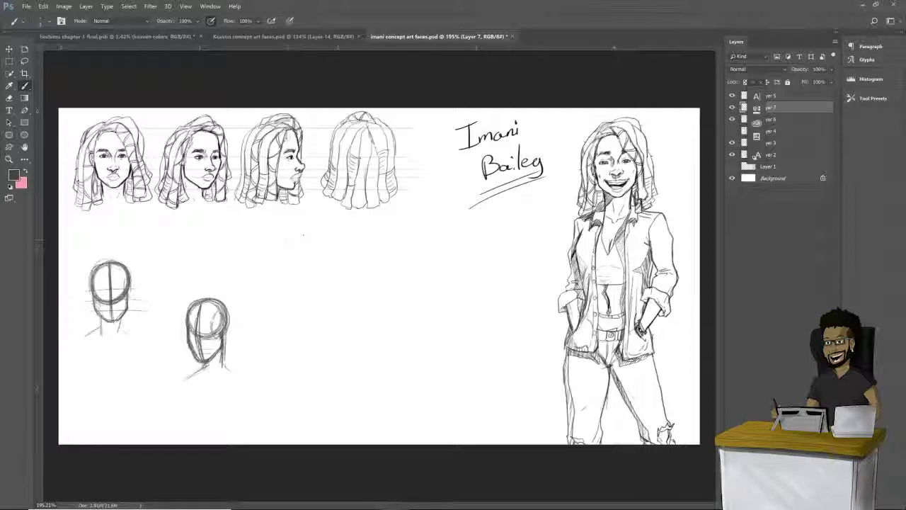
{"action": "mouse_move", "coordinate": [287, 255]}
{"action": "left_mouse_down"}
{"action": "mouse_move", "coordinate": [296, 227]}
{"action": "mouse_move", "coordinate": [311, 237]}
{"action": "mouse_move", "coordinate": [301, 226]}
{"action": "mouse_move", "coordinate": [313, 250]}
{"action": "mouse_move", "coordinate": [281, 251]}
{"action": "mouse_move", "coordinate": [301, 260]}
{"action": "left_mouse_up"}
{"action": "left_click_drag", "start_coordinate": [300, 226], "coordinate": [301, 276]}
{"action": "mouse_move", "coordinate": [301, 228]}
{"action": "left_mouse_down"}
{"action": "mouse_move", "coordinate": [302, 280]}
{"action": "mouse_move", "coordinate": [317, 256]}
{"action": "mouse_move", "coordinate": [307, 255]}
{"action": "mouse_move", "coordinate": [320, 264]}
{"action": "mouse_move", "coordinate": [300, 232]}
{"action": "mouse_move", "coordinate": [291, 257]}
{"action": "mouse_move", "coordinate": [285, 235]}
{"action": "mouse_move", "coordinate": [291, 270]}
{"action": "mouse_move", "coordinate": [313, 256]}
{"action": "left_mouse_up"}
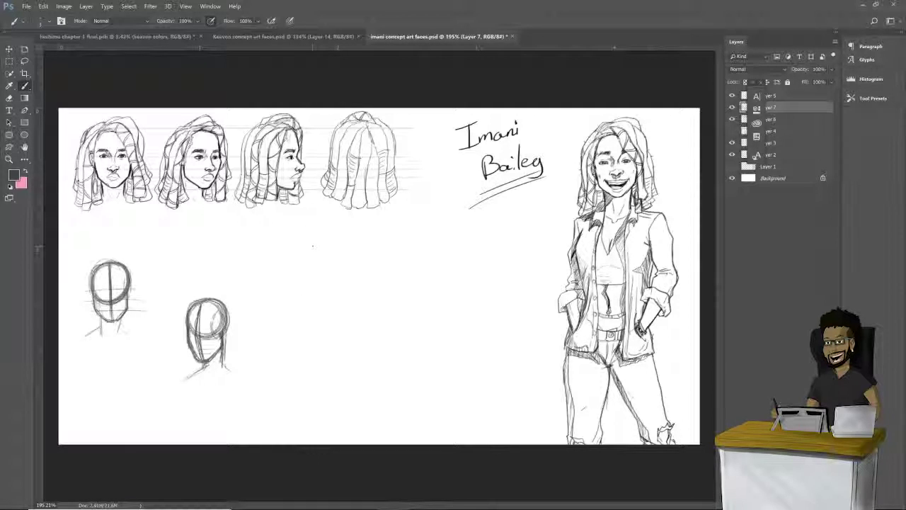
{"action": "mouse_move", "coordinate": [306, 228]}
{"action": "left_mouse_down"}
{"action": "mouse_move", "coordinate": [282, 245]}
{"action": "mouse_move", "coordinate": [312, 237]}
{"action": "mouse_move", "coordinate": [277, 244]}
{"action": "left_mouse_up"}
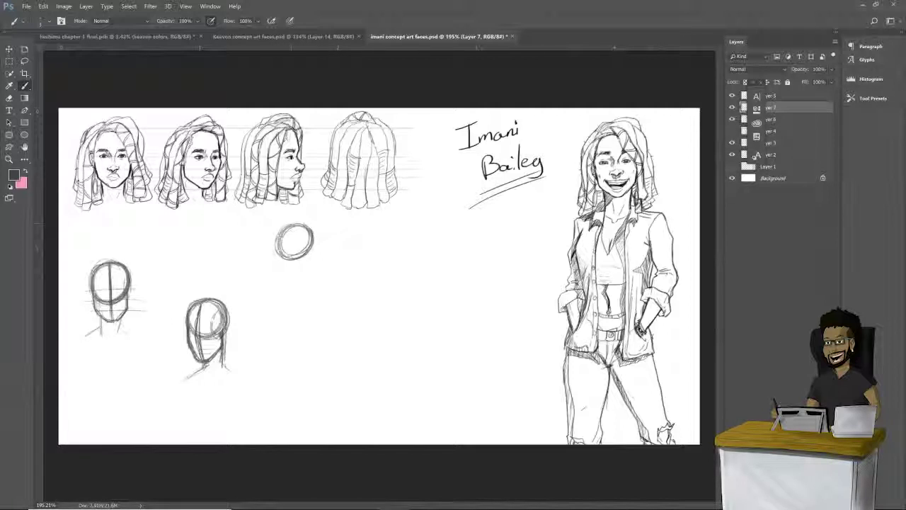
{"action": "key", "text": "ctrl+alt+z"}
{"action": "key", "text": "ctrl+alt+z"}
{"action": "key", "text": "ctrl+alt+z"}
{"action": "key", "text": "ctrl+alt+z"}
{"action": "key", "text": "ctrl+alt+z"}
{"action": "key", "text": "ctrl+alt+z"}
{"action": "key", "text": "ctrl+alt+z"}
{"action": "key", "text": "ctrl+alt+z"}
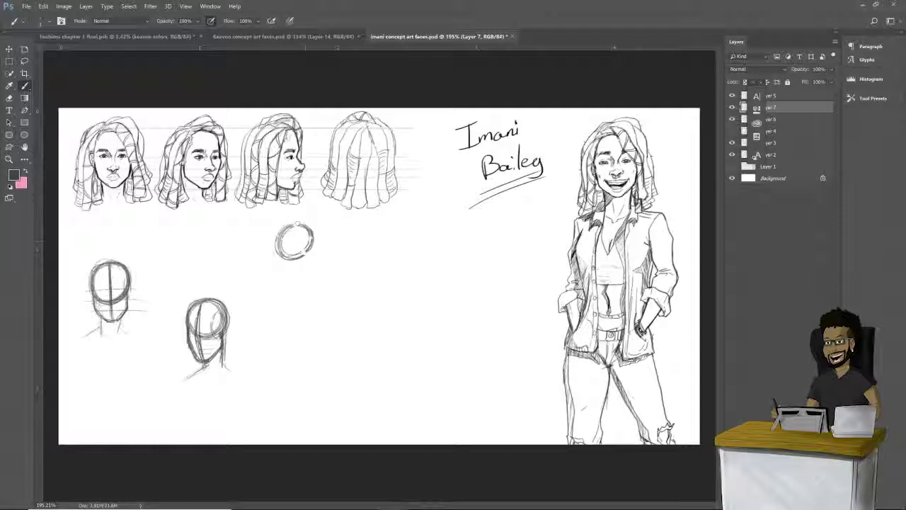
{"action": "key", "text": "ctrl+alt+z"}
{"action": "key", "text": "ctrl+alt+z"}
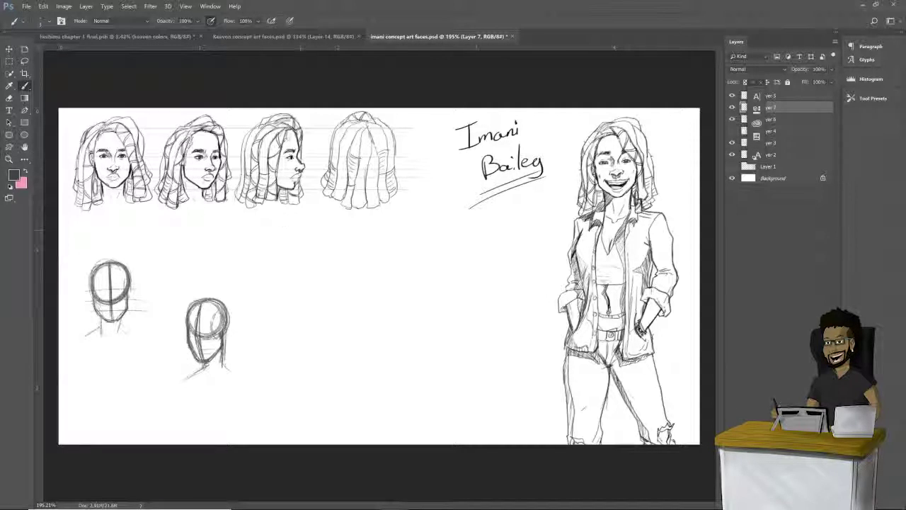
Step: Sketch a profile bust below the top row's side view, with head circle, face, neck, shoulder joint and chest
{"action": "mouse_move", "coordinate": [296, 224]}
{"action": "left_mouse_down"}
{"action": "mouse_move", "coordinate": [281, 236]}
{"action": "mouse_move", "coordinate": [309, 252]}
{"action": "mouse_move", "coordinate": [281, 234]}
{"action": "mouse_move", "coordinate": [279, 269]}
{"action": "mouse_move", "coordinate": [301, 269]}
{"action": "mouse_move", "coordinate": [273, 260]}
{"action": "mouse_move", "coordinate": [282, 277]}
{"action": "mouse_move", "coordinate": [308, 254]}
{"action": "mouse_move", "coordinate": [310, 274]}
{"action": "left_mouse_up"}
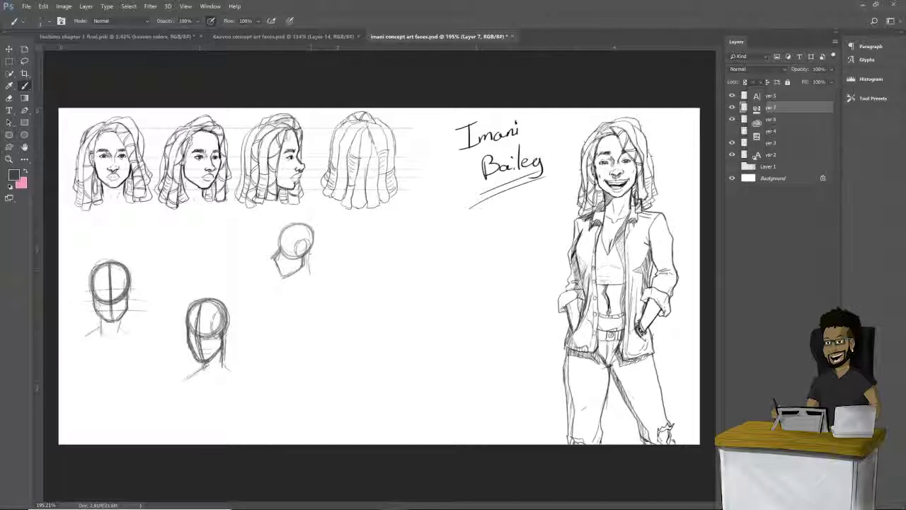
{"action": "mouse_move", "coordinate": [281, 238]}
{"action": "left_mouse_down"}
{"action": "mouse_move", "coordinate": [315, 245]}
{"action": "mouse_move", "coordinate": [305, 258]}
{"action": "mouse_move", "coordinate": [311, 274]}
{"action": "mouse_move", "coordinate": [297, 283]}
{"action": "left_mouse_up"}
{"action": "mouse_move", "coordinate": [307, 259]}
{"action": "left_mouse_down"}
{"action": "mouse_move", "coordinate": [316, 306]}
{"action": "mouse_move", "coordinate": [324, 305]}
{"action": "left_mouse_up"}
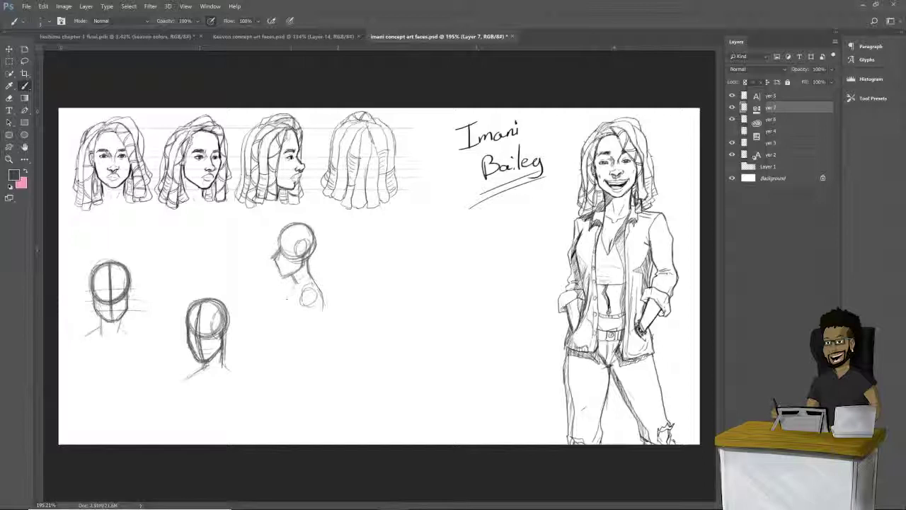
{"action": "left_click_drag", "start_coordinate": [321, 299], "coordinate": [325, 325]}
{"action": "left_click_drag", "start_coordinate": [315, 281], "coordinate": [327, 324]}
{"action": "mouse_move", "coordinate": [294, 282]}
{"action": "left_mouse_down"}
{"action": "mouse_move", "coordinate": [279, 323]}
{"action": "mouse_move", "coordinate": [315, 322]}
{"action": "left_mouse_up"}
Step: Sketch the shoulders and the chest base line under the three-quarter head
{"action": "left_click_drag", "start_coordinate": [231, 367], "coordinate": [247, 379]}
{"action": "mouse_move", "coordinate": [194, 374]}
{"action": "left_mouse_down"}
{"action": "mouse_move", "coordinate": [184, 381]}
{"action": "mouse_move", "coordinate": [249, 393]}
{"action": "left_mouse_up"}
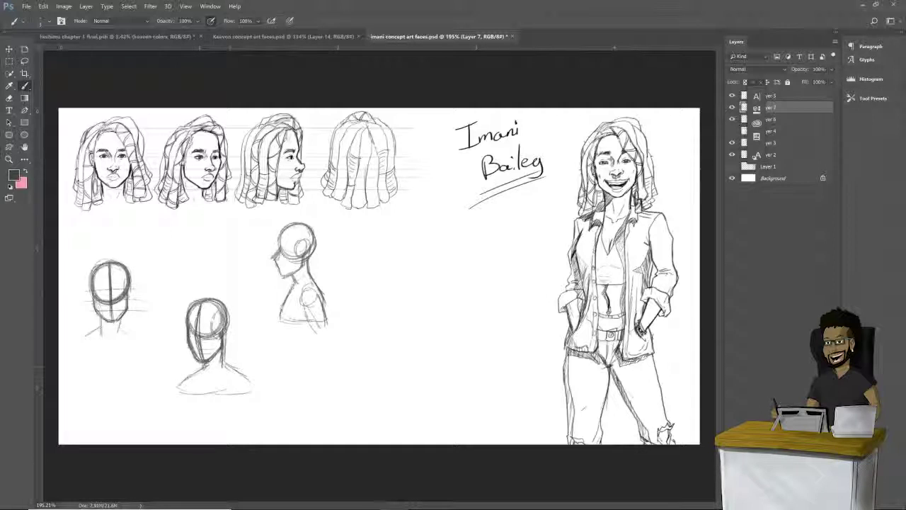
{"action": "mouse_move", "coordinate": [200, 369]}
{"action": "left_mouse_down"}
{"action": "mouse_move", "coordinate": [176, 387]}
{"action": "mouse_move", "coordinate": [246, 377]}
{"action": "mouse_move", "coordinate": [175, 388]}
{"action": "left_mouse_up"}
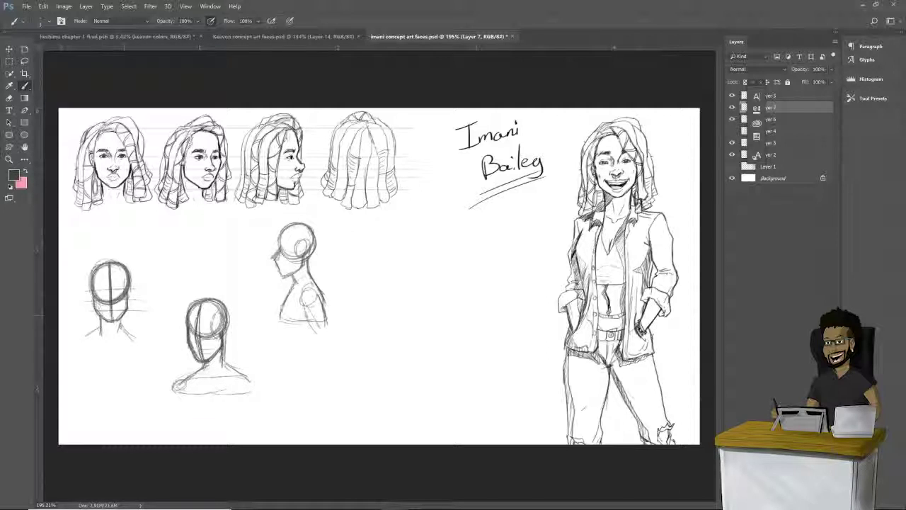
Step: Draw shoulder joint circles and a curved chest base line to complete the front-facing bust
{"action": "mouse_move", "coordinate": [75, 341]}
{"action": "left_mouse_down"}
{"action": "mouse_move", "coordinate": [68, 349]}
{"action": "mouse_move", "coordinate": [76, 341]}
{"action": "left_mouse_up"}
{"action": "mouse_move", "coordinate": [146, 343]}
{"action": "left_mouse_down"}
{"action": "mouse_move", "coordinate": [142, 354]}
{"action": "mouse_move", "coordinate": [147, 342]}
{"action": "left_mouse_up"}
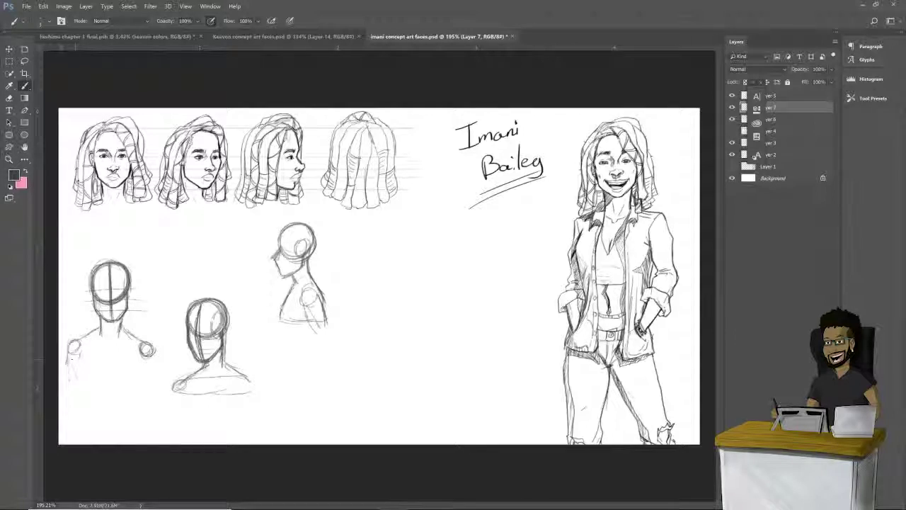
{"action": "mouse_move", "coordinate": [68, 363]}
{"action": "left_mouse_down"}
{"action": "mouse_move", "coordinate": [122, 373]}
{"action": "mouse_move", "coordinate": [156, 359]}
{"action": "left_mouse_up"}
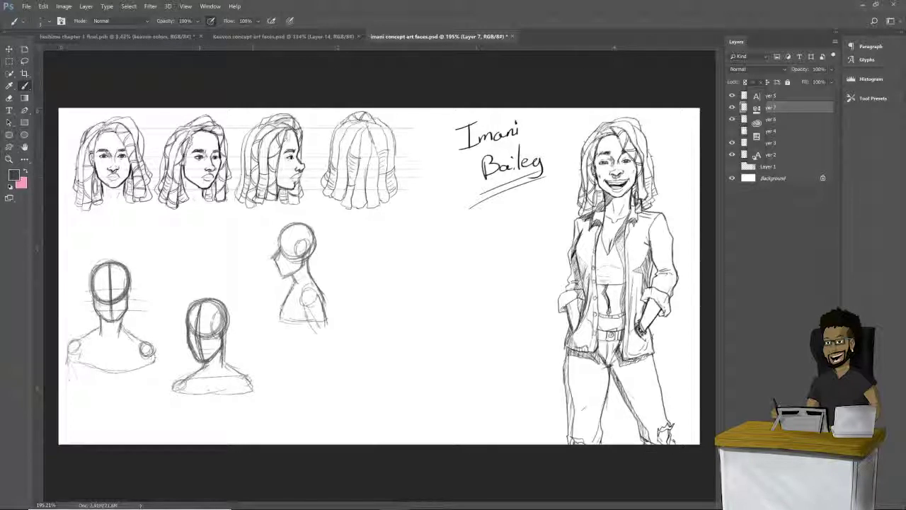
Step: Clear the shoulders under the three-quarter head and redraw the neck and a larger chest outline
{"action": "left_click_drag", "start_coordinate": [202, 378], "coordinate": [173, 401]}
{"action": "key", "text": "ctrl+alt+z"}
{"action": "key", "text": "ctrl+alt+z"}
{"action": "key", "text": "ctrl+alt+z"}
{"action": "key", "text": "ctrl+alt+z"}
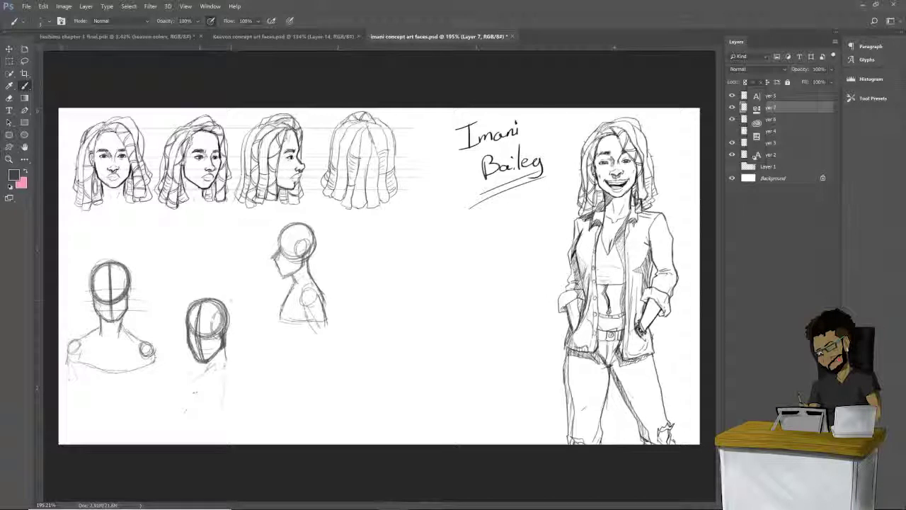
{"action": "left_click_drag", "start_coordinate": [228, 362], "coordinate": [261, 401]}
{"action": "left_click_drag", "start_coordinate": [238, 387], "coordinate": [180, 417]}
Step: Sketch a fourth bust in the blank area beyond the others and adjust it with Free Transform
{"action": "left_click_drag", "start_coordinate": [397, 280], "coordinate": [429, 308]}
{"action": "mouse_move", "coordinate": [398, 309]}
{"action": "left_mouse_down"}
{"action": "mouse_move", "coordinate": [429, 312]}
{"action": "mouse_move", "coordinate": [372, 344]}
{"action": "left_mouse_up"}
{"action": "left_click_drag", "start_coordinate": [427, 333], "coordinate": [454, 347]}
{"action": "key", "text": "ctrl+t"}
{"action": "left_click_drag", "start_coordinate": [454, 303], "coordinate": [465, 318]}
{"action": "key", "text": "Return"}
Step: Ink the jaw, shoulders and open shirt of the front-facing bust on Layer 8
{"action": "left_click", "coordinate": [786, 107]}
{"action": "left_click_drag", "start_coordinate": [104, 307], "coordinate": [143, 307]}
{"action": "left_click_drag", "start_coordinate": [112, 332], "coordinate": [74, 379]}
{"action": "left_click_drag", "start_coordinate": [73, 381], "coordinate": [174, 381]}
Step: Ink the front-facing bust's face contour, nose, mouth, eyebrows and earring
{"action": "scroll", "coordinate": [124, 319], "scroll_direction": "up", "scroll_amount": 3}
{"action": "left_click_drag", "start_coordinate": [262, 256], "coordinate": [311, 354]}
{"action": "left_click_drag", "start_coordinate": [257, 327], "coordinate": [277, 325]}
{"action": "left_click_drag", "start_coordinate": [258, 316], "coordinate": [273, 316]}
{"action": "scroll", "coordinate": [289, 347], "scroll_direction": "up", "scroll_amount": 3}
{"action": "left_click_drag", "start_coordinate": [258, 262], "coordinate": [282, 252]}
{"action": "left_click_drag", "start_coordinate": [219, 260], "coordinate": [242, 255]}
{"action": "left_click_drag", "start_coordinate": [292, 315], "coordinate": [292, 339]}
Step: Ink the mouth and the swept-over hair outline of the front-facing bust on Layer 8
{"action": "scroll", "coordinate": [305, 297], "scroll_direction": "down", "scroll_amount": 2}
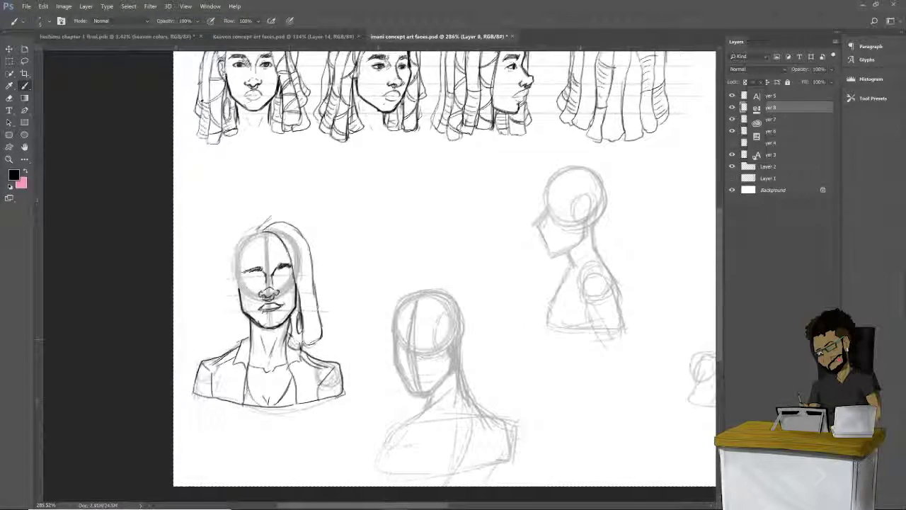
{"action": "scroll", "coordinate": [298, 320], "scroll_direction": "up", "scroll_amount": 2}
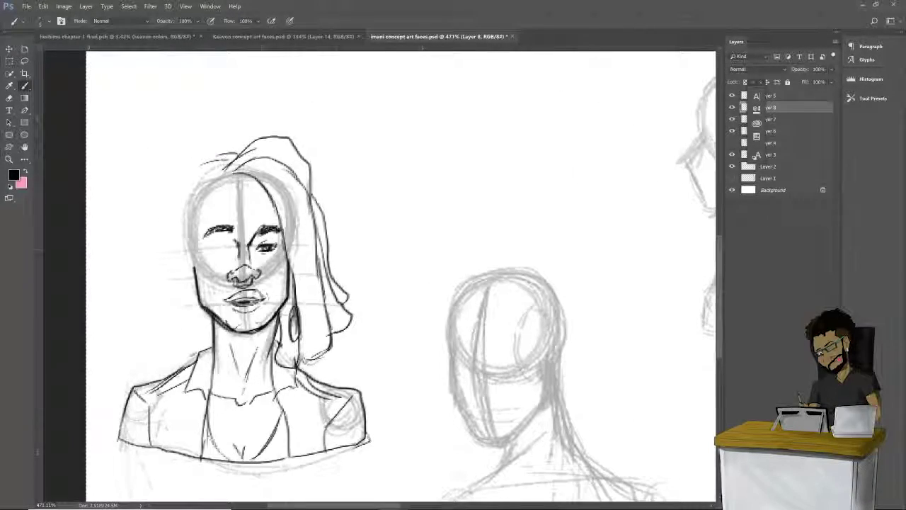
{"action": "left_click_drag", "start_coordinate": [224, 299], "coordinate": [269, 296]}
{"action": "scroll", "coordinate": [244, 300], "scroll_direction": "up", "scroll_amount": 1}
{"action": "scroll", "coordinate": [244, 301], "scroll_direction": "down", "scroll_amount": 1}
{"action": "scroll", "coordinate": [245, 319], "scroll_direction": "up", "scroll_amount": 1}
{"action": "scroll", "coordinate": [234, 297], "scroll_direction": "up", "scroll_amount": 3}
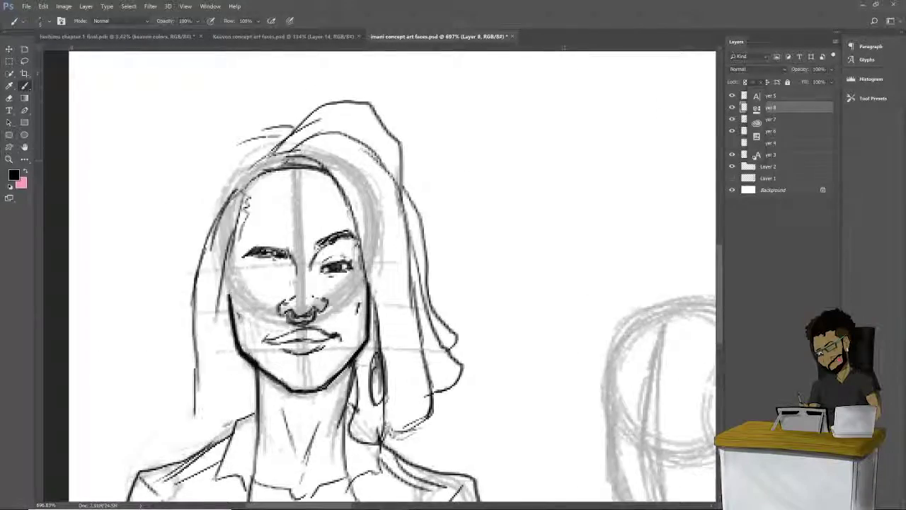
Step: Ink the dreadlocks hanging beside the front-facing bust's face, its hairline and both narrowed eyes
{"action": "left_click_drag", "start_coordinate": [194, 294], "coordinate": [190, 434]}
{"action": "scroll", "coordinate": [379, 312], "scroll_direction": "down", "scroll_amount": 3}
{"action": "scroll", "coordinate": [432, 396], "scroll_direction": "up", "scroll_amount": 2}
{"action": "mouse_move", "coordinate": [236, 209]}
{"action": "left_mouse_down"}
{"action": "mouse_move", "coordinate": [260, 210]}
{"action": "mouse_move", "coordinate": [311, 184]}
{"action": "left_mouse_up"}
{"action": "left_click_drag", "start_coordinate": [261, 192], "coordinate": [235, 194]}
{"action": "left_click_drag", "start_coordinate": [274, 248], "coordinate": [240, 310]}
{"action": "left_click_drag", "start_coordinate": [228, 257], "coordinate": [204, 257]}
{"action": "scroll", "coordinate": [266, 397], "scroll_direction": "down", "scroll_amount": 2}
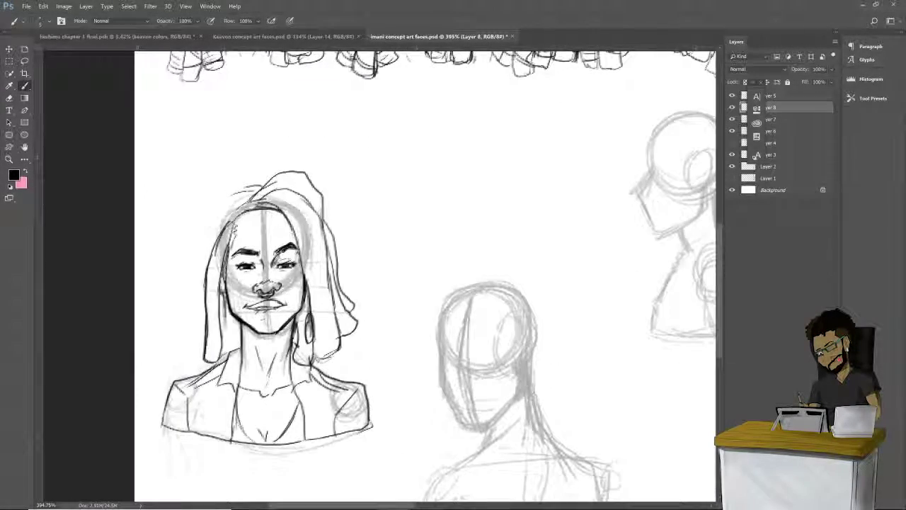
Step: Add individual strands and banding lines across the front-facing bust's dreadlocks, finishing on Layer 8
{"action": "scroll", "coordinate": [425, 284], "scroll_direction": "down", "scroll_amount": 2}
{"action": "left_click", "coordinate": [772, 131]}
{"action": "left_click_drag", "start_coordinate": [323, 435], "coordinate": [364, 345]}
{"action": "left_click", "coordinate": [771, 107]}
{"action": "left_click_drag", "start_coordinate": [242, 261], "coordinate": [256, 255]}
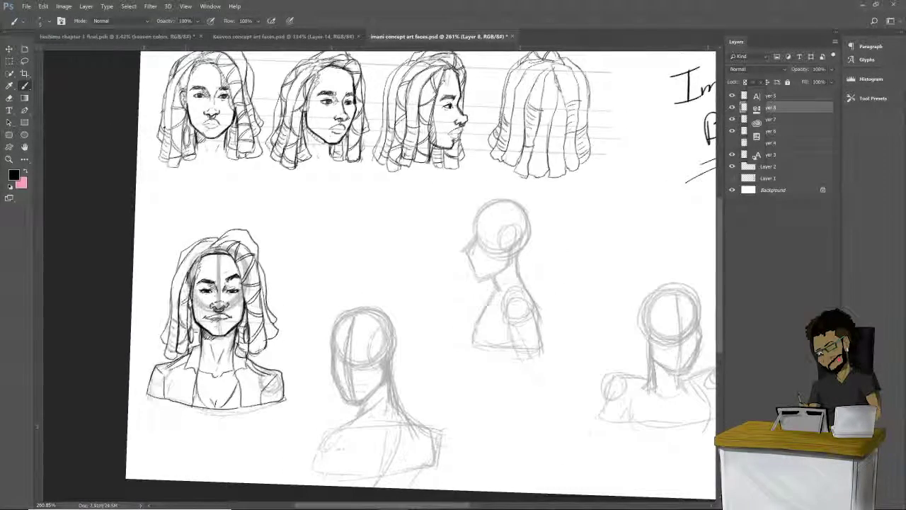
{"action": "scroll", "coordinate": [425, 283], "scroll_direction": "down", "scroll_amount": 2}
Step: Ink the jaw, neck, shoulder outline and first hair strands of the three-quarter bust on Layer 8
{"action": "left_click", "coordinate": [772, 131]}
{"action": "left_click", "coordinate": [771, 107]}
{"action": "scroll", "coordinate": [382, 319], "scroll_direction": "up", "scroll_amount": 4}
{"action": "left_click_drag", "start_coordinate": [356, 189], "coordinate": [385, 341]}
{"action": "left_click_drag", "start_coordinate": [434, 275], "coordinate": [388, 342]}
{"action": "left_click_drag", "start_coordinate": [402, 338], "coordinate": [475, 351]}
{"action": "left_click_drag", "start_coordinate": [385, 367], "coordinate": [308, 455]}
{"action": "scroll", "coordinate": [424, 276], "scroll_direction": "down", "scroll_amount": 3}
{"action": "scroll", "coordinate": [424, 277], "scroll_direction": "down", "scroll_amount": 1}
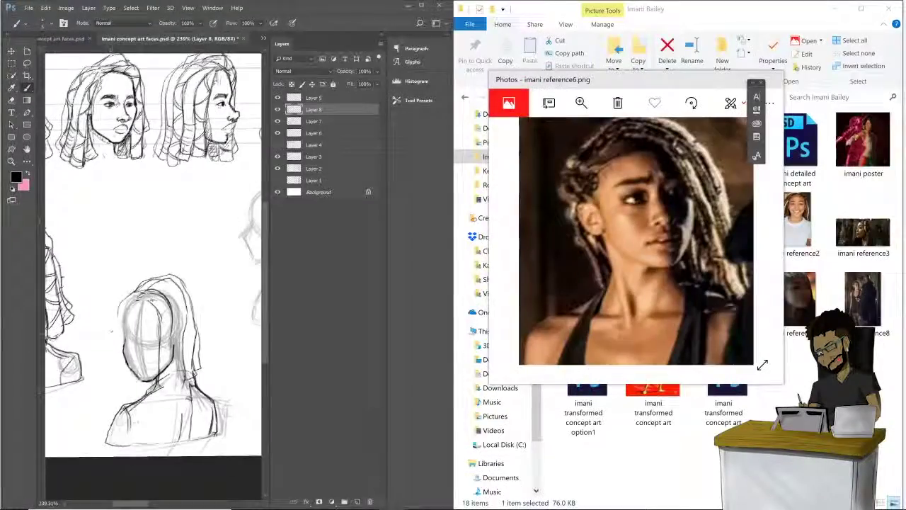
Step: Ink the open shirt lines on the three-quarter bust's back and the dreadlocks framing its face
{"action": "mouse_move", "coordinate": [186, 377]}
{"action": "left_mouse_down"}
{"action": "mouse_move", "coordinate": [182, 434]}
{"action": "mouse_move", "coordinate": [212, 434]}
{"action": "left_mouse_up"}
{"action": "left_click_drag", "start_coordinate": [139, 287], "coordinate": [118, 397]}
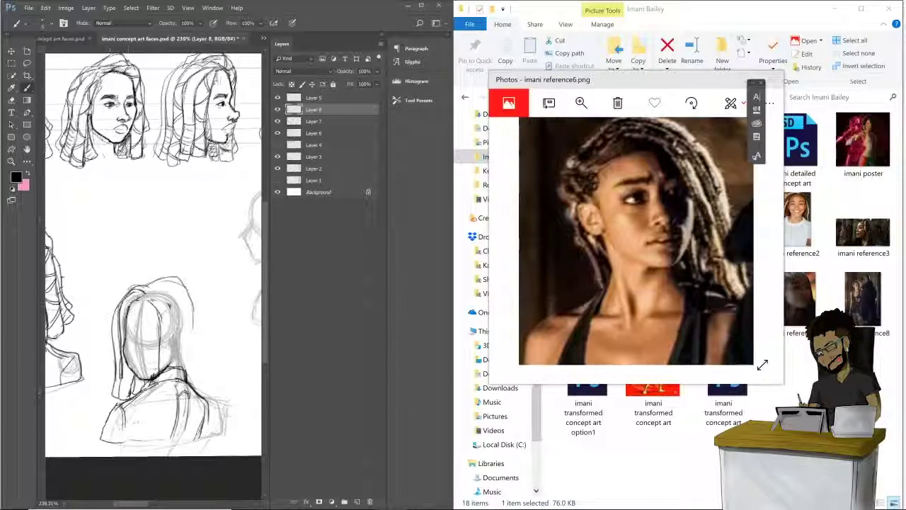
{"action": "left_click_drag", "start_coordinate": [156, 340], "coordinate": [132, 308]}
Step: Ink an angry expression on the three-quarter bust with lowered eyebrows, glaring eyes, nose and frowning mouth
{"action": "scroll", "coordinate": [70, 320], "scroll_direction": "up", "scroll_amount": 2}
{"action": "scroll", "coordinate": [169, 261], "scroll_direction": "up", "scroll_amount": 3}
{"action": "mouse_move", "coordinate": [173, 245]}
{"action": "left_mouse_down"}
{"action": "mouse_move", "coordinate": [198, 245]}
{"action": "mouse_move", "coordinate": [197, 254]}
{"action": "left_mouse_up"}
{"action": "left_click_drag", "start_coordinate": [146, 316], "coordinate": [178, 323]}
{"action": "scroll", "coordinate": [191, 254], "scroll_direction": "down", "scroll_amount": 2}
{"action": "left_click_drag", "start_coordinate": [191, 254], "coordinate": [207, 252]}
{"action": "left_click_drag", "start_coordinate": [158, 255], "coordinate": [170, 256]}
{"action": "left_click_drag", "start_coordinate": [174, 312], "coordinate": [194, 313]}
{"action": "scroll", "coordinate": [153, 269], "scroll_direction": "down", "scroll_amount": 4}
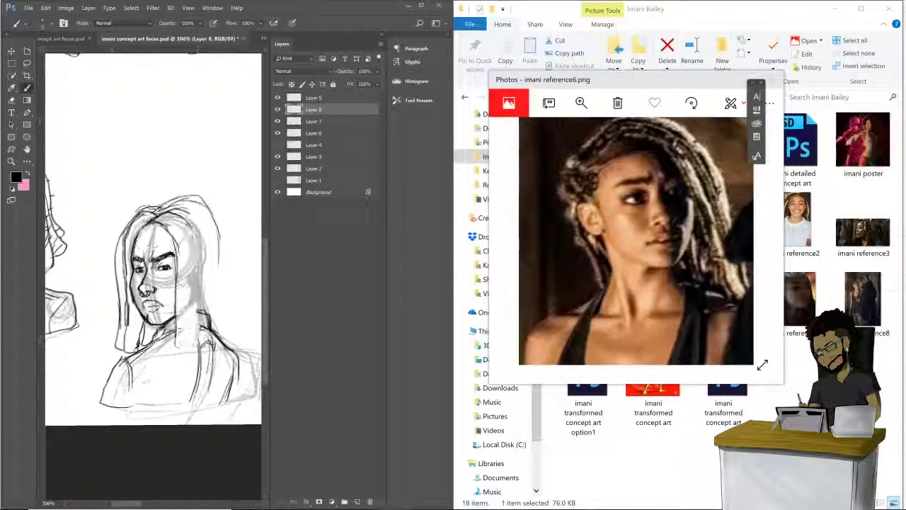
Step: Complete the three-quarter bust's dreadlocks with separate strands, banding lines and shading beside the neck
{"action": "scroll", "coordinate": [170, 284], "scroll_direction": "up", "scroll_amount": 3}
{"action": "scroll", "coordinate": [170, 283], "scroll_direction": "down", "scroll_amount": 3}
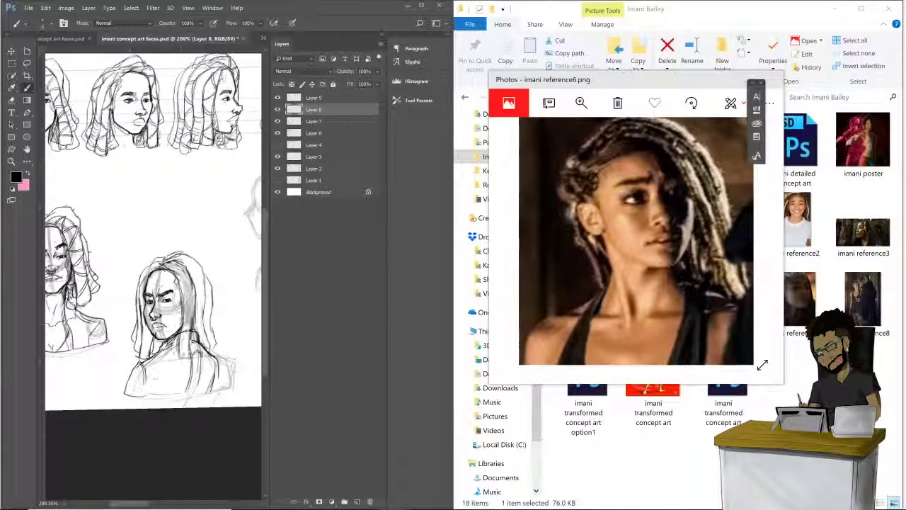
{"action": "scroll", "coordinate": [170, 283], "scroll_direction": "up", "scroll_amount": 3}
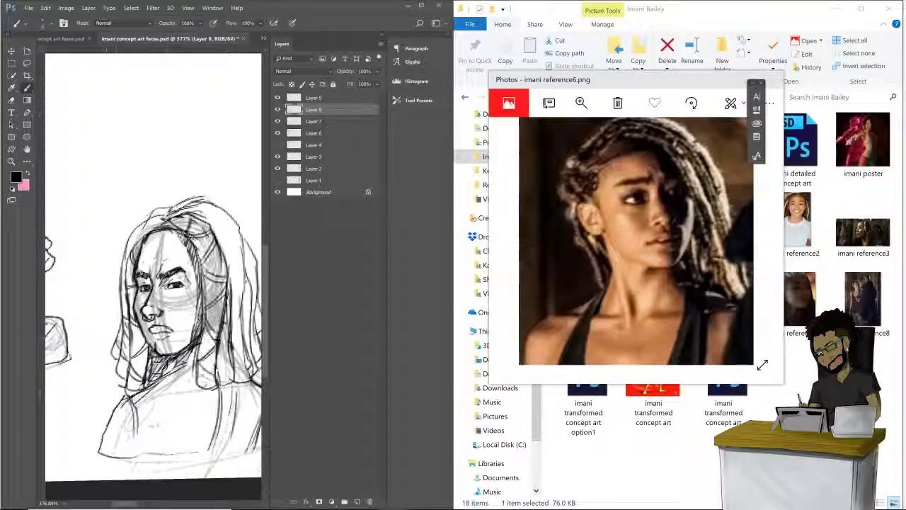
{"action": "scroll", "coordinate": [153, 264], "scroll_direction": "down", "scroll_amount": 5}
{"action": "scroll", "coordinate": [153, 264], "scroll_direction": "up", "scroll_amount": 5}
{"action": "left_click_drag", "start_coordinate": [183, 222], "coordinate": [174, 249]}
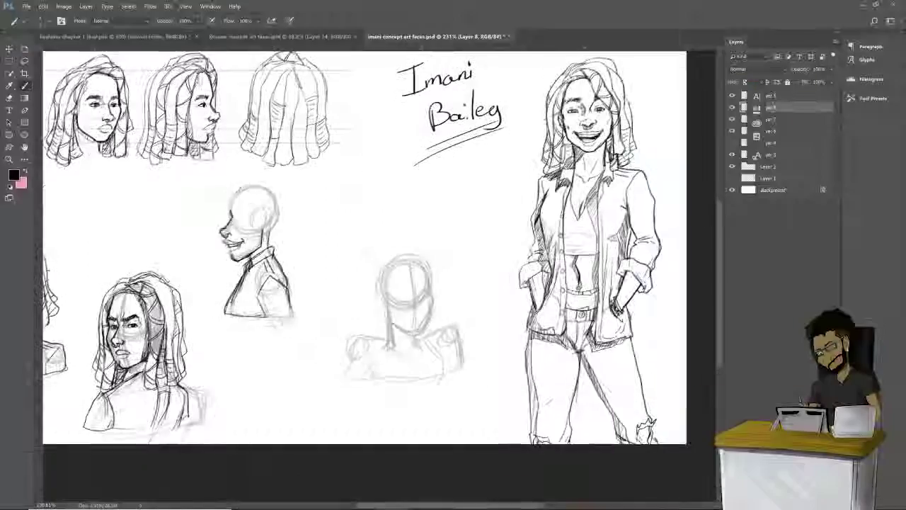
Step: Ink the profile bust's laughing face, closed eye and long dreadlocks over the sketch
{"action": "left_click_drag", "start_coordinate": [228, 216], "coordinate": [240, 215]}
{"action": "left_click_drag", "start_coordinate": [245, 181], "coordinate": [217, 221]}
{"action": "scroll", "coordinate": [252, 271], "scroll_direction": "up", "scroll_amount": 4}
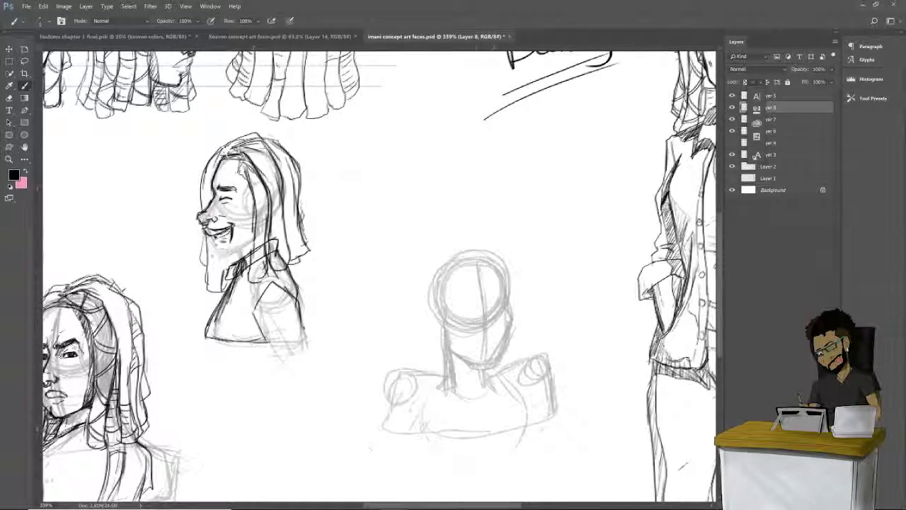
{"action": "left_click_drag", "start_coordinate": [216, 156], "coordinate": [201, 201]}
{"action": "scroll", "coordinate": [427, 279], "scroll_direction": "down", "scroll_amount": 5}
{"action": "scroll", "coordinate": [426, 278], "scroll_direction": "up", "scroll_amount": 5}
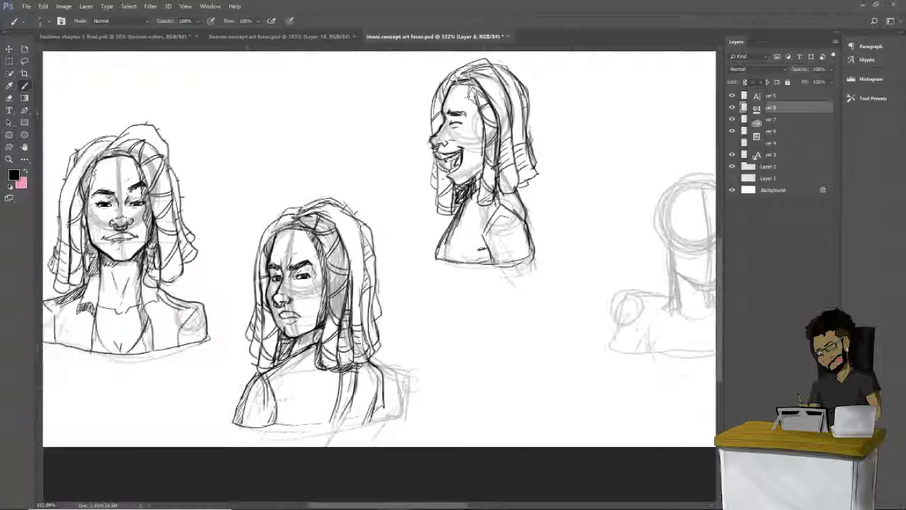
Step: Ink the fourth bust's jaw, shoulders, open shirt collar and worried eyebrows
{"action": "mouse_move", "coordinate": [417, 201]}
{"action": "left_mouse_down"}
{"action": "mouse_move", "coordinate": [406, 308]}
{"action": "mouse_move", "coordinate": [464, 299]}
{"action": "left_mouse_up"}
{"action": "left_click_drag", "start_coordinate": [465, 300], "coordinate": [474, 351]}
{"action": "left_click_drag", "start_coordinate": [412, 327], "coordinate": [430, 364]}
{"action": "left_click_drag", "start_coordinate": [368, 303], "coordinate": [394, 334]}
{"action": "mouse_move", "coordinate": [385, 233]}
{"action": "left_mouse_down"}
{"action": "mouse_move", "coordinate": [350, 173]}
{"action": "mouse_move", "coordinate": [337, 256]}
{"action": "mouse_move", "coordinate": [369, 221]}
{"action": "left_mouse_up"}
{"action": "scroll", "coordinate": [354, 248], "scroll_direction": "up", "scroll_amount": 1}
{"action": "left_click_drag", "start_coordinate": [307, 234], "coordinate": [340, 228]}
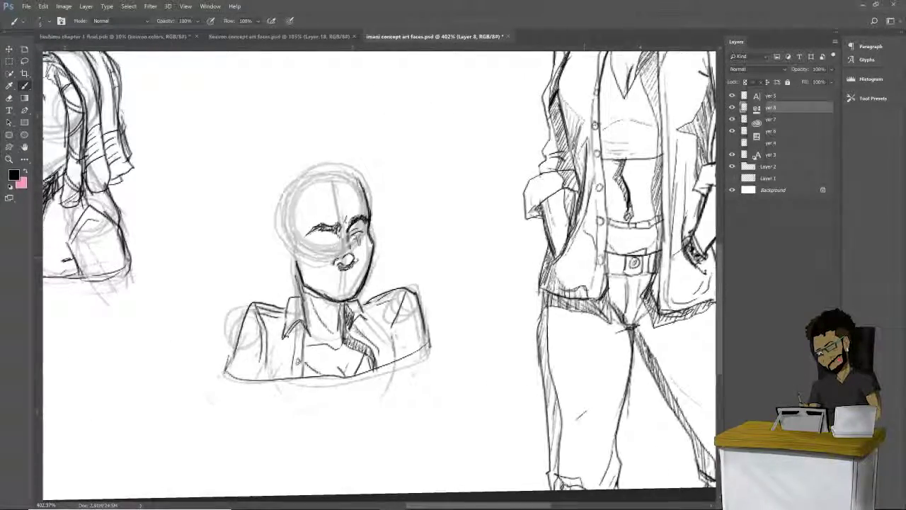
Step: Ink the fourth bust's mouth, eye and hairline, and outline the hair over the head
{"action": "left_click_drag", "start_coordinate": [352, 278], "coordinate": [347, 289]}
{"action": "left_click_drag", "start_coordinate": [314, 228], "coordinate": [339, 228]}
{"action": "left_click_drag", "start_coordinate": [304, 187], "coordinate": [286, 244]}
{"action": "mouse_move", "coordinate": [284, 245]}
{"action": "left_mouse_down"}
{"action": "mouse_move", "coordinate": [280, 315]}
{"action": "mouse_move", "coordinate": [295, 264]}
{"action": "left_mouse_up"}
{"action": "left_click_drag", "start_coordinate": [304, 190], "coordinate": [379, 172]}
{"action": "left_click_drag", "start_coordinate": [379, 172], "coordinate": [389, 292]}
{"action": "left_click_drag", "start_coordinate": [326, 162], "coordinate": [244, 296]}
{"action": "left_click_drag", "start_coordinate": [379, 166], "coordinate": [405, 245]}
Step: Draw the fourth bust's wide crying mouth, tearful eyes and hanging dreadlocks
{"action": "left_click_drag", "start_coordinate": [258, 270], "coordinate": [270, 312]}
{"action": "left_click_drag", "start_coordinate": [339, 269], "coordinate": [379, 275]}
{"action": "left_click_drag", "start_coordinate": [375, 234], "coordinate": [270, 365]}
{"action": "mouse_move", "coordinate": [309, 411]}
{"action": "left_mouse_down"}
{"action": "mouse_move", "coordinate": [285, 438]}
{"action": "mouse_move", "coordinate": [292, 447]}
{"action": "left_mouse_up"}
{"action": "mouse_move", "coordinate": [283, 354]}
{"action": "left_mouse_down"}
{"action": "mouse_move", "coordinate": [283, 288]}
{"action": "mouse_move", "coordinate": [274, 295]}
{"action": "left_mouse_up"}
{"action": "left_click_drag", "start_coordinate": [249, 312], "coordinate": [266, 310]}
{"action": "left_click_drag", "start_coordinate": [282, 300], "coordinate": [296, 303]}
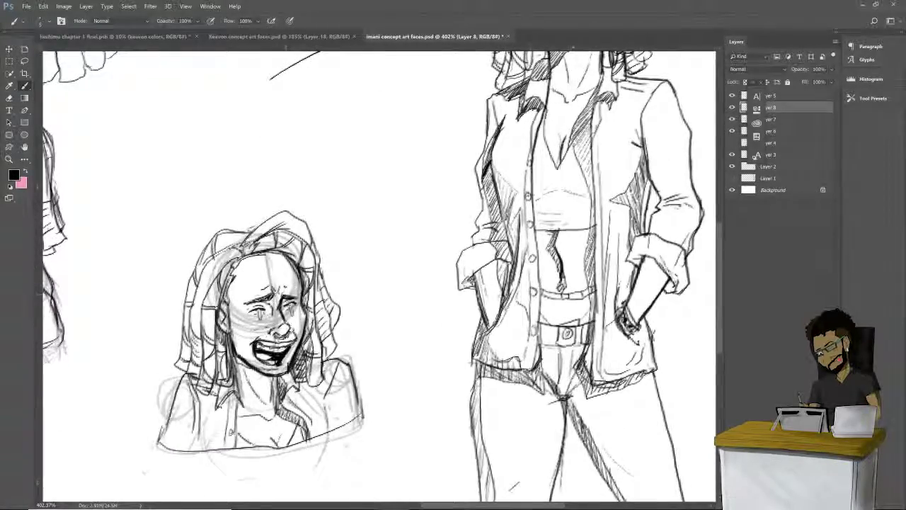
Step: Finish the crying bust with hairline details and banding lines on its dreadlocks
{"action": "scroll", "coordinate": [308, 325], "scroll_direction": "up", "scroll_amount": 3}
{"action": "left_click_drag", "start_coordinate": [236, 292], "coordinate": [248, 278]}
{"action": "scroll", "coordinate": [354, 283], "scroll_direction": "down", "scroll_amount": 2}
{"action": "left_click_drag", "start_coordinate": [257, 206], "coordinate": [235, 269]}
{"action": "scroll", "coordinate": [350, 355], "scroll_direction": "down", "scroll_amount": 2}
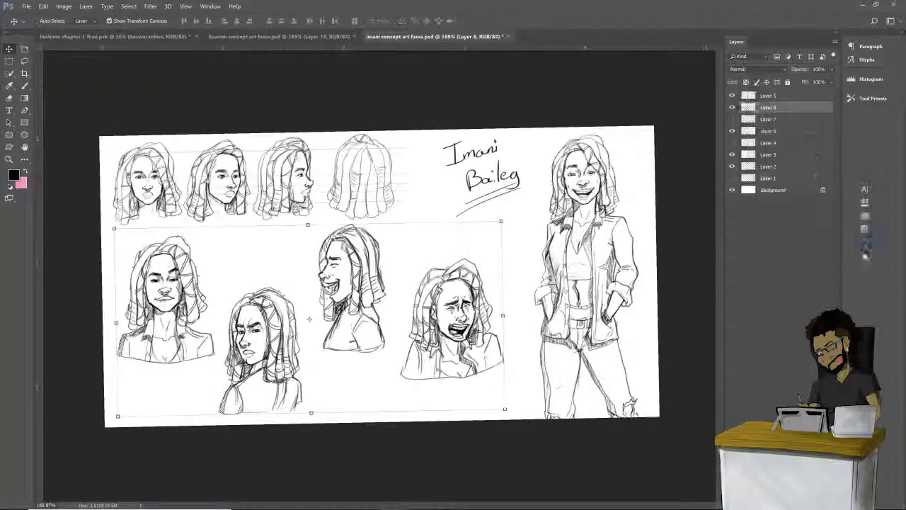
Step: Outline the full figure's exposed skin areas with the Lasso tool on Layer 9
{"action": "left_click", "coordinate": [27, 60]}
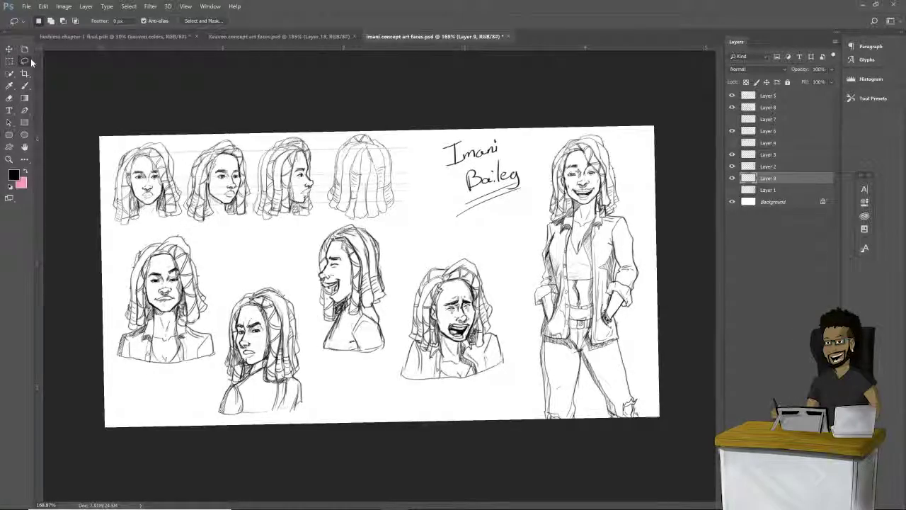
{"action": "scroll", "coordinate": [597, 150], "scroll_direction": "up", "scroll_amount": 5}
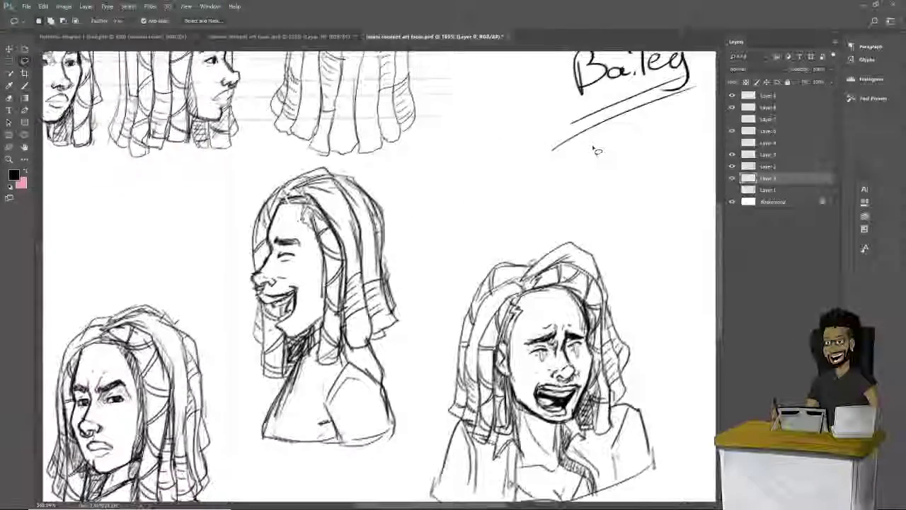
{"action": "scroll", "coordinate": [597, 150], "scroll_direction": "right", "scroll_amount": 5}
{"action": "scroll", "coordinate": [597, 151], "scroll_direction": "up", "scroll_amount": 2}
{"action": "scroll", "coordinate": [597, 151], "scroll_direction": "right", "scroll_amount": 3}
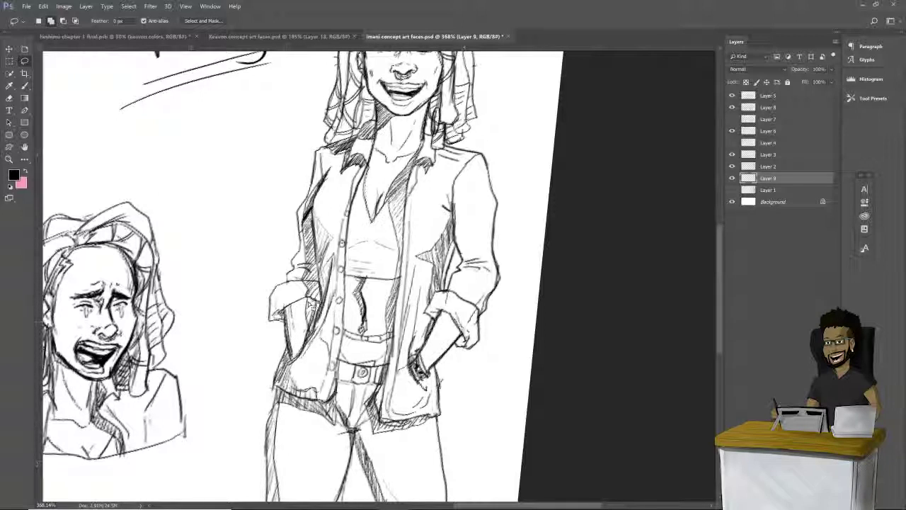
{"action": "scroll", "coordinate": [310, 304], "scroll_direction": "down", "scroll_amount": 5}
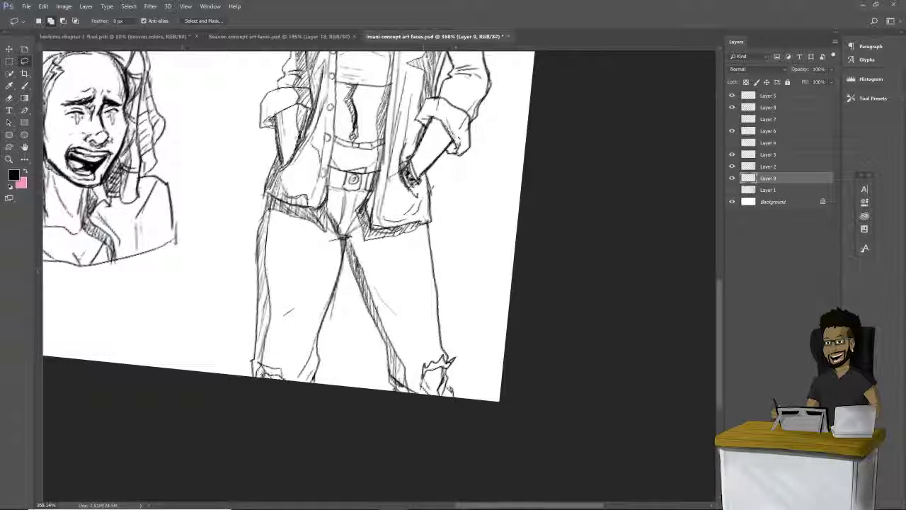
Step: Choose a dark grey foreground colour and fill the full figure's face, neck, forearms and exposed knees with the Paint Bucket
{"action": "key", "text": "i"}
{"action": "left_click", "coordinate": [14, 174]}
{"action": "left_click_drag", "start_coordinate": [646, 277], "coordinate": [646, 283]}
{"action": "left_click", "coordinate": [854, 214]}
{"action": "key", "text": "g"}
{"action": "left_click", "coordinate": [432, 143]}
{"action": "left_click", "coordinate": [289, 133]}
{"action": "left_click", "coordinate": [269, 374]}
{"action": "left_click", "coordinate": [433, 380]}
{"action": "scroll", "coordinate": [403, 296], "scroll_direction": "down", "scroll_amount": 2}
{"action": "left_click", "coordinate": [370, 60]}
{"action": "scroll", "coordinate": [454, 255], "scroll_direction": "down", "scroll_amount": 2}
{"action": "scroll", "coordinate": [454, 139], "scroll_direction": "up", "scroll_amount": 4}
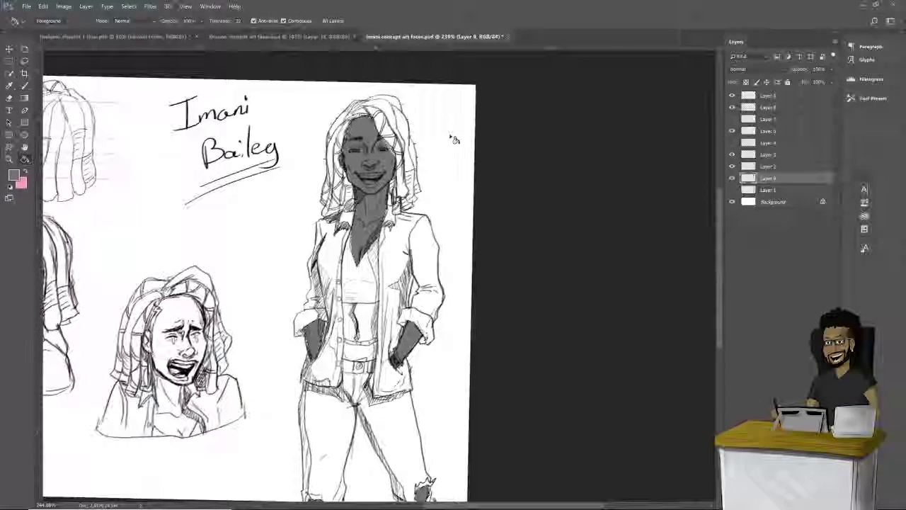
Step: Choose a slightly lighter grey foreground colour and apply it to the full figure's neck skin
{"action": "left_click", "coordinate": [14, 175]}
{"action": "left_click_drag", "start_coordinate": [651, 278], "coordinate": [645, 267]}
{"action": "left_click", "coordinate": [854, 214]}
{"action": "left_click", "coordinate": [370, 210]}
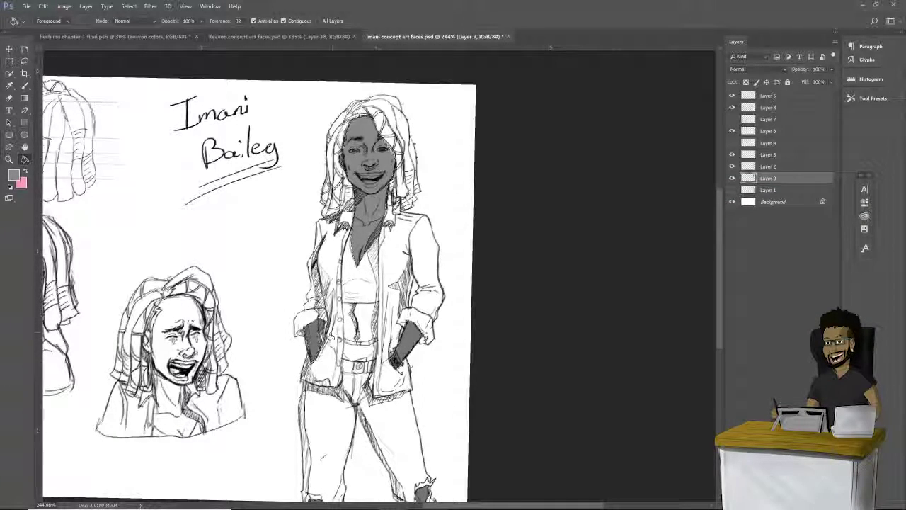
{"action": "scroll", "coordinate": [342, 327], "scroll_direction": "down", "scroll_amount": 5}
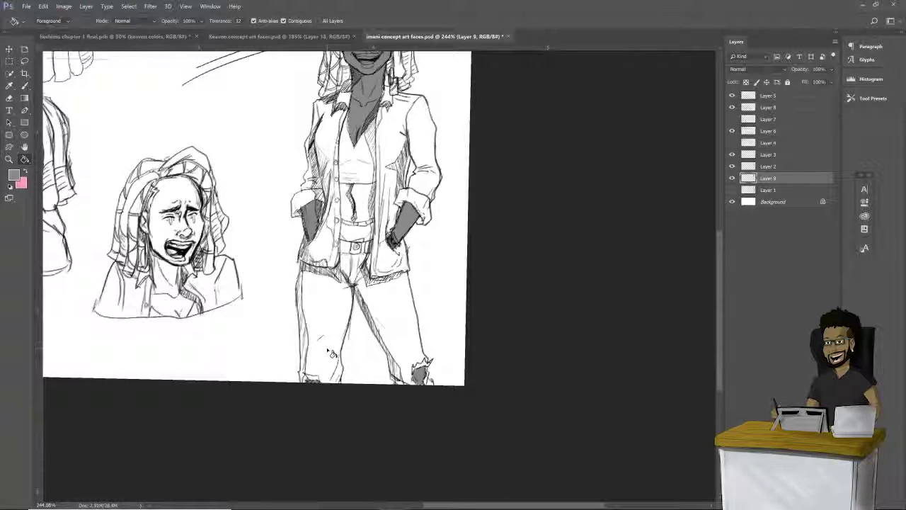
Step: Select the whole canvas and switch to the Brush tool
{"action": "scroll", "coordinate": [331, 353], "scroll_direction": "up", "scroll_amount": 4}
{"action": "left_click", "coordinate": [129, 6]}
{"action": "left_click", "coordinate": [135, 18]}
{"action": "left_click", "coordinate": [25, 86]}
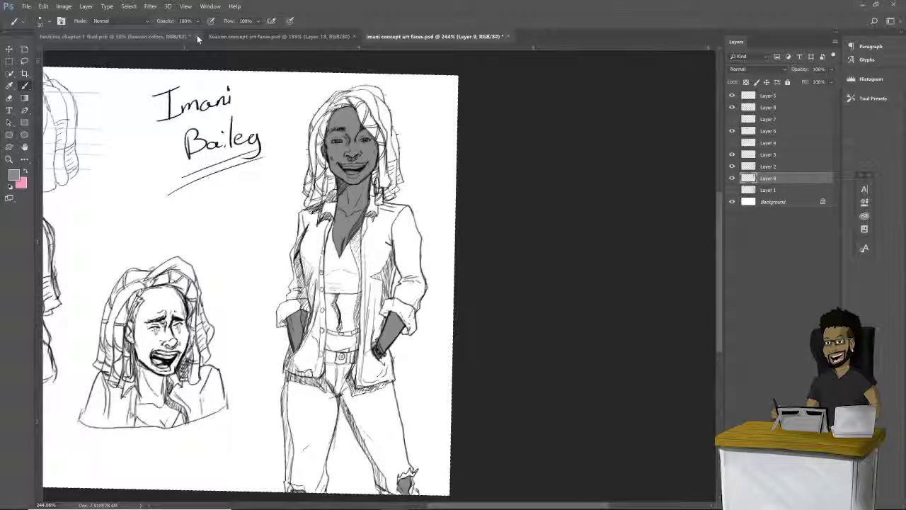
Step: Close the chapter 1 final document and return to the Imani face sheet
{"action": "left_click", "coordinate": [196, 36]}
{"action": "left_click", "coordinate": [221, 198]}
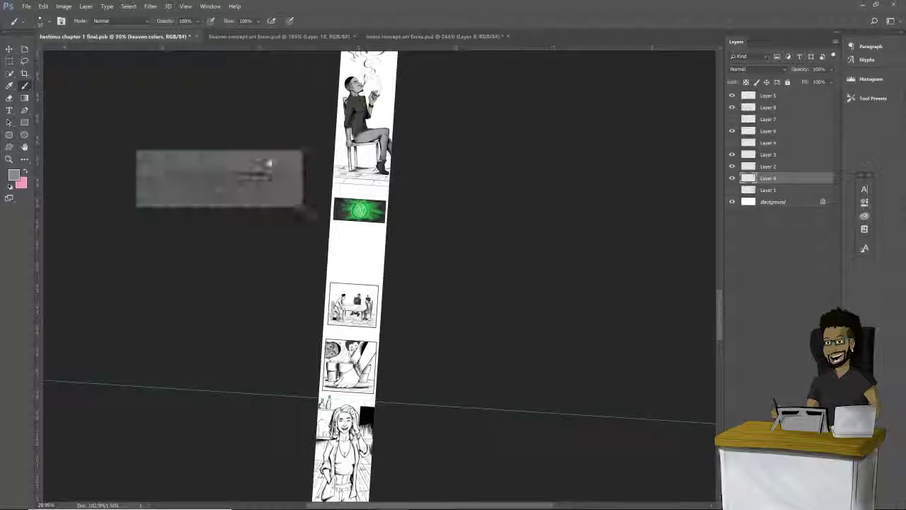
{"action": "left_click_drag", "start_coordinate": [354, 284], "coordinate": [340, 300]}
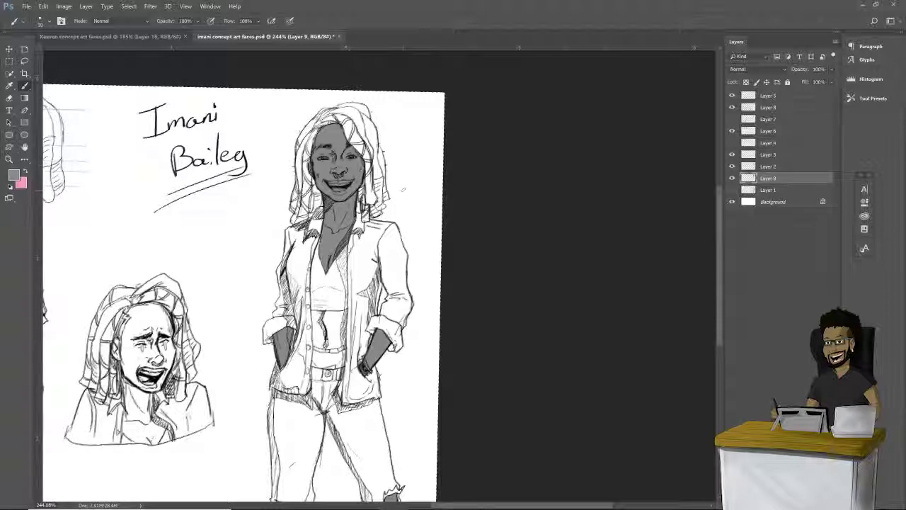
Step: Lasso the full figure's bare midriff, fill it with the grey skin tone, and deselect
{"action": "left_click", "coordinate": [24, 61]}
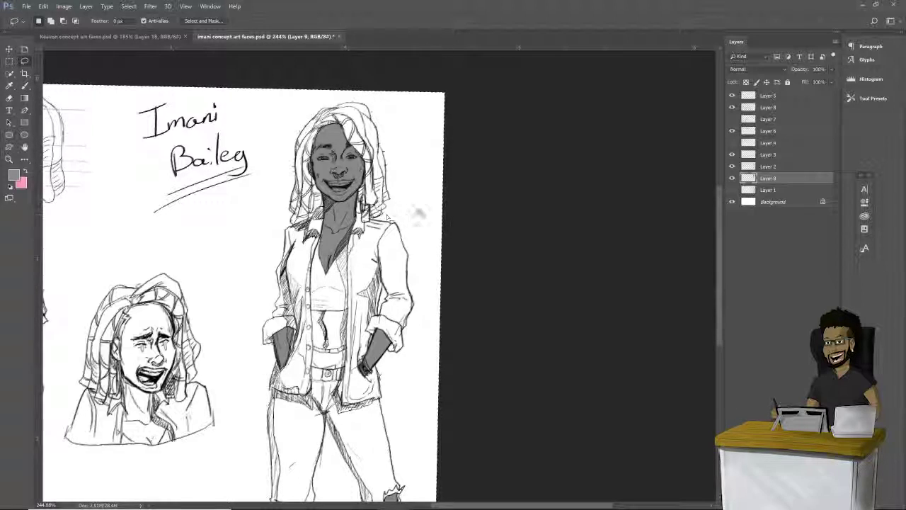
{"action": "scroll", "coordinate": [479, 188], "scroll_direction": "down", "scroll_amount": 3}
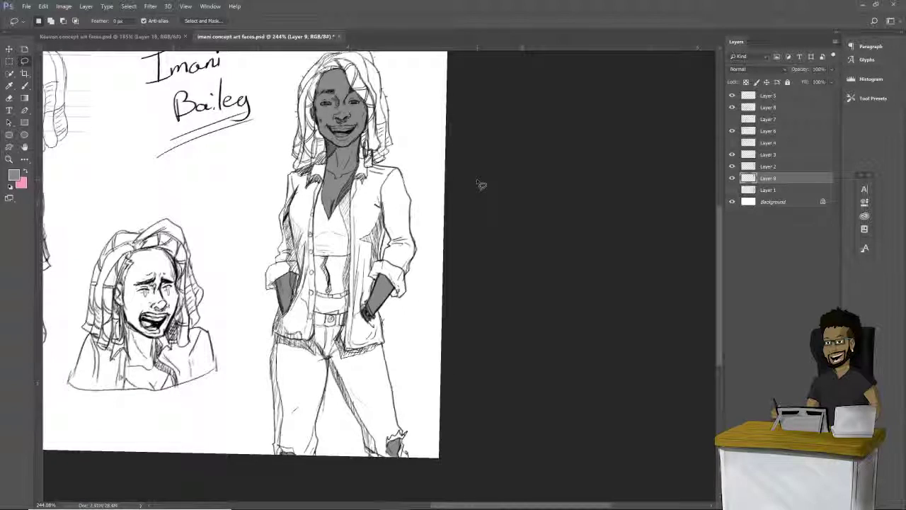
{"action": "mouse_move", "coordinate": [315, 256]}
{"action": "left_mouse_down"}
{"action": "mouse_move", "coordinate": [355, 259]}
{"action": "mouse_move", "coordinate": [353, 314]}
{"action": "mouse_move", "coordinate": [331, 321]}
{"action": "mouse_move", "coordinate": [317, 257]}
{"action": "left_mouse_up"}
{"action": "left_click", "coordinate": [24, 158]}
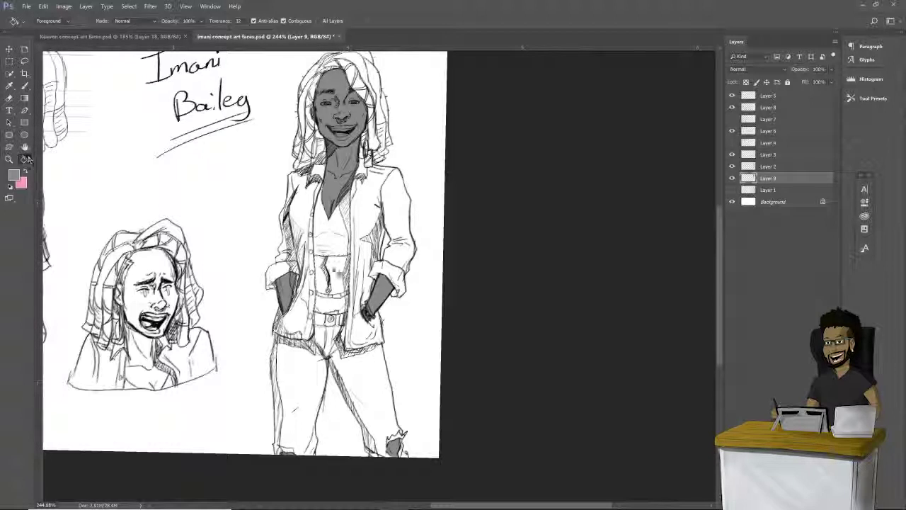
{"action": "left_click", "coordinate": [339, 273]}
{"action": "left_click", "coordinate": [130, 6]}
{"action": "left_click", "coordinate": [138, 24]}
{"action": "key", "text": "b"}
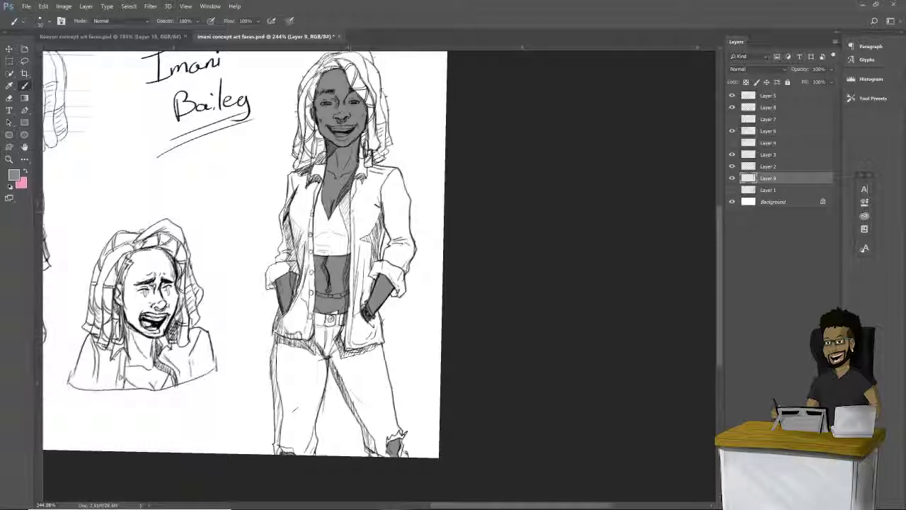
Step: Lasso the full figure's crop top, fill it with a darker grey, and deselect
{"action": "left_click", "coordinate": [25, 62]}
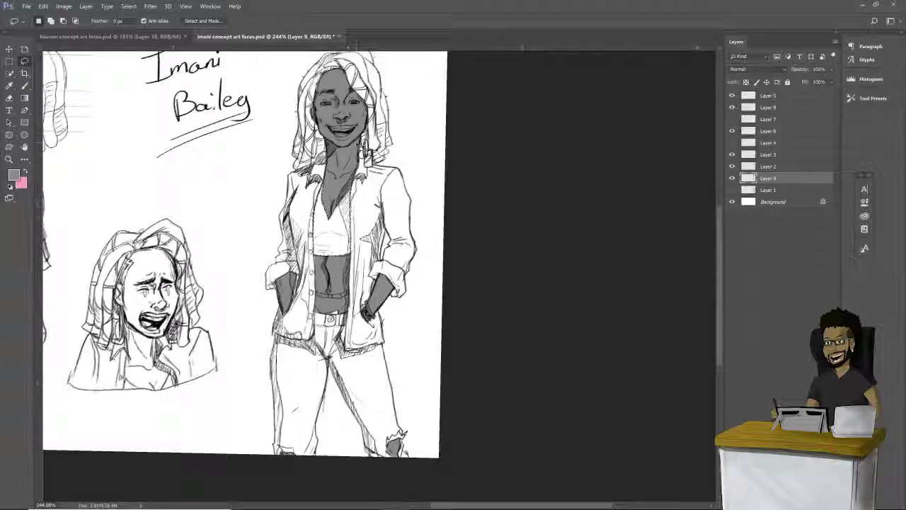
{"action": "key", "text": "i"}
{"action": "left_click", "coordinate": [14, 174]}
{"action": "left_click_drag", "start_coordinate": [650, 278], "coordinate": [650, 305]}
{"action": "left_click", "coordinate": [863, 213]}
{"action": "left_click", "coordinate": [362, 216]}
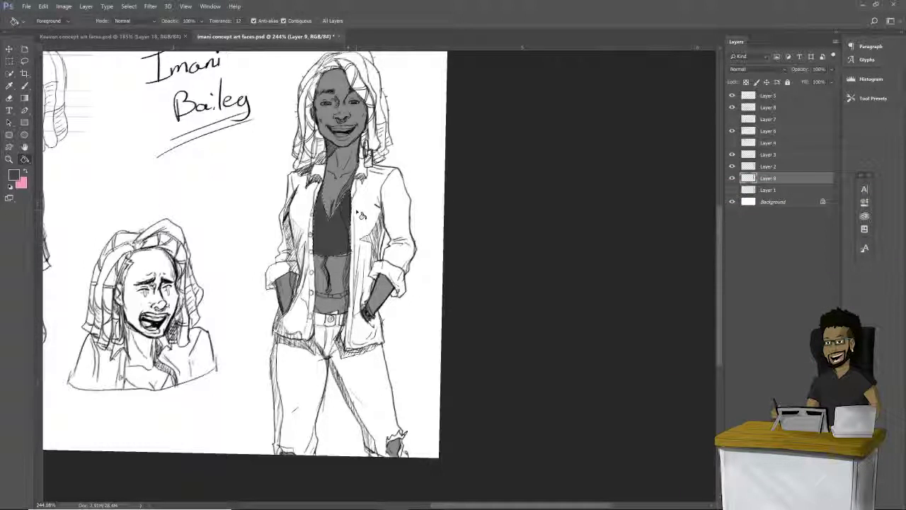
{"action": "left_click", "coordinate": [128, 7]}
{"action": "left_click", "coordinate": [135, 26]}
{"action": "key", "text": "b"}
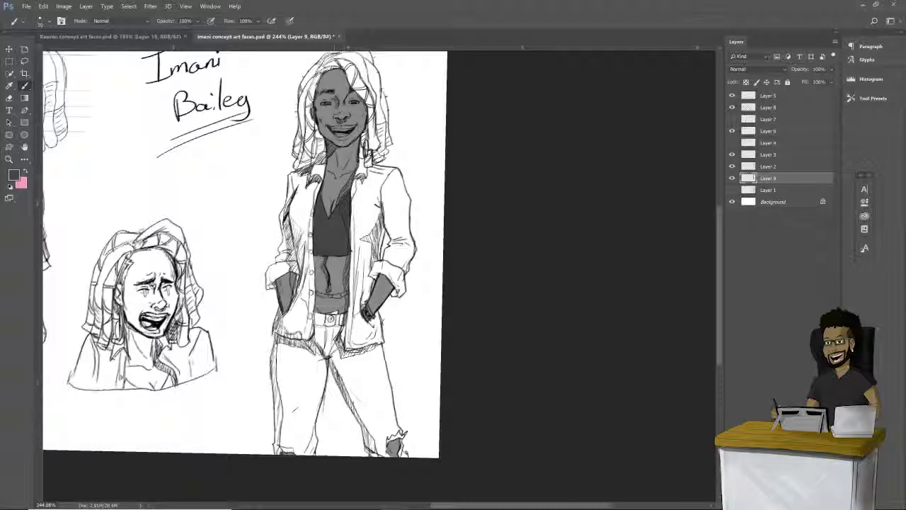
Step: Lasso the full figure's open shirt, try a mid grey fill at 69% brightness on it, and undo the fill
{"action": "key", "text": "l"}
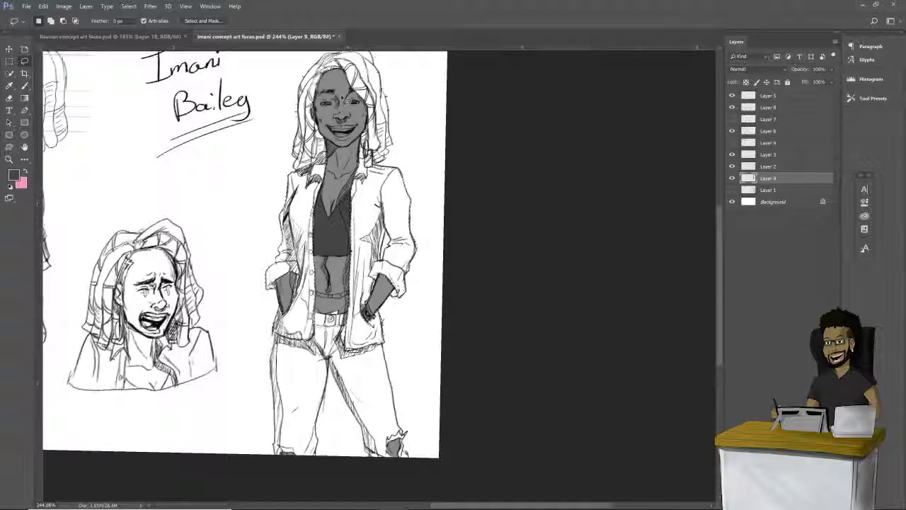
{"action": "key", "text": "g"}
{"action": "left_click", "coordinate": [15, 176]}
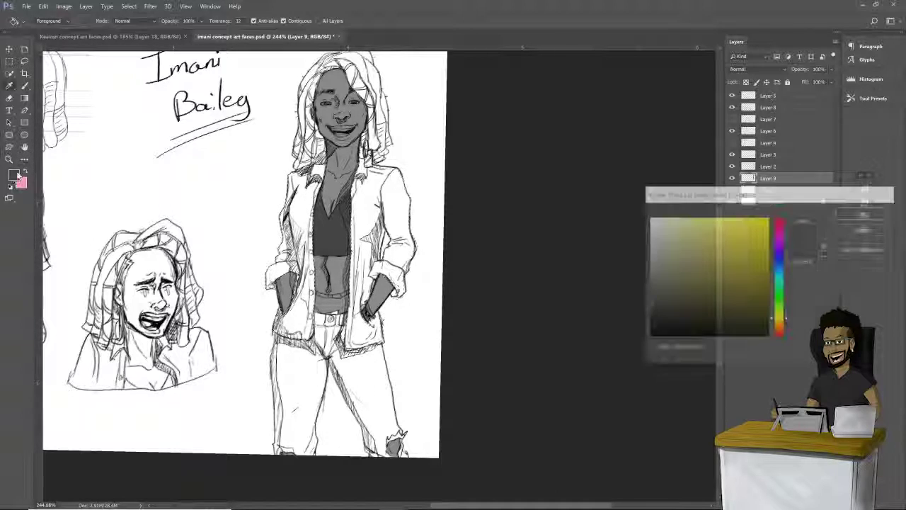
{"action": "left_click", "coordinate": [346, 143]}
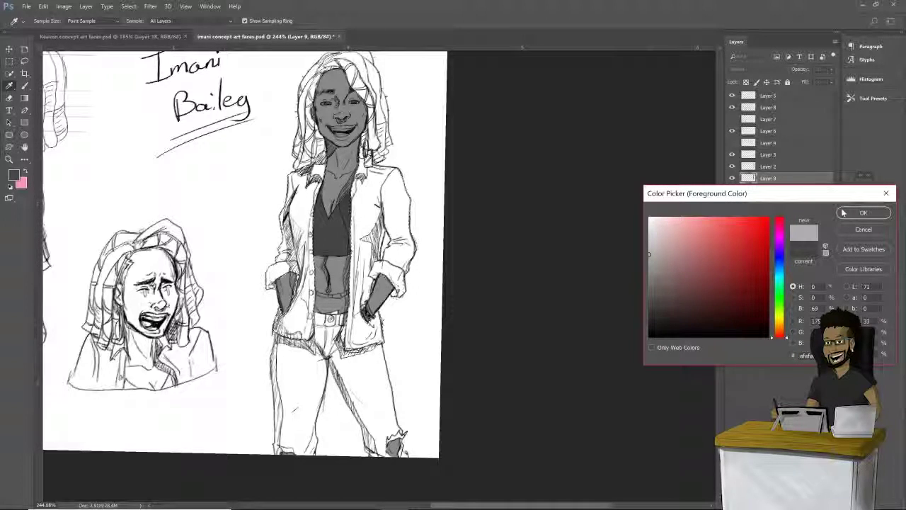
{"action": "left_click", "coordinate": [844, 212]}
{"action": "left_click", "coordinate": [396, 177]}
{"action": "key", "text": "ctrl+z"}
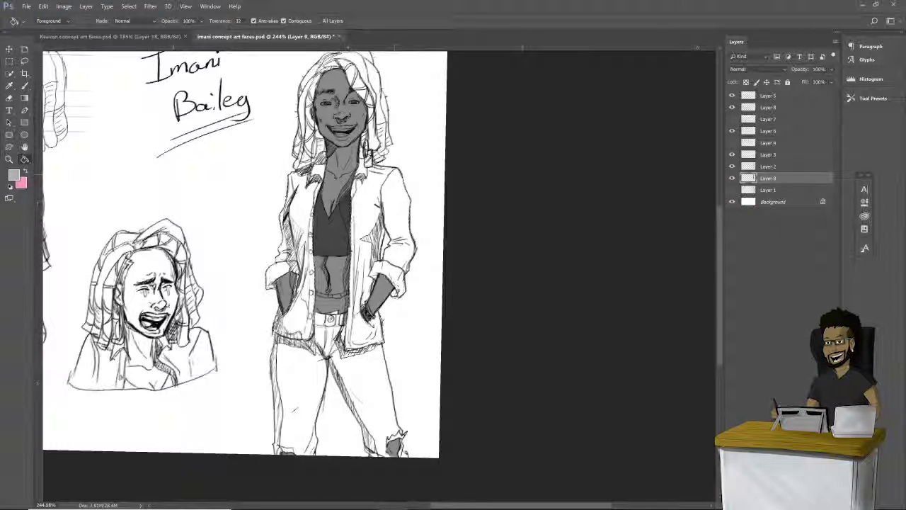
Step: Try a lighter grey fill at 80% brightness on the full figure's shirt, compare it with the sheet, revert it, and deselect
{"action": "left_click", "coordinate": [14, 175]}
{"action": "left_click_drag", "start_coordinate": [649, 254], "coordinate": [649, 241]}
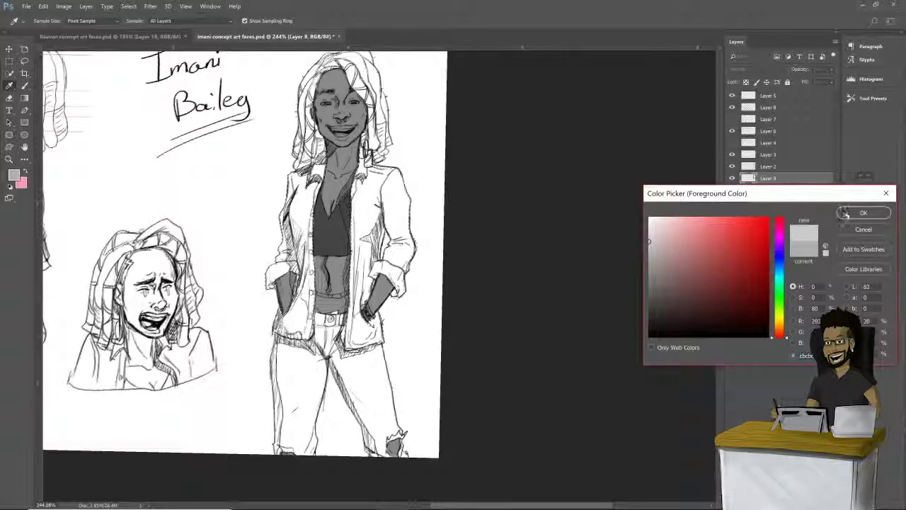
{"action": "left_click", "coordinate": [844, 214]}
{"action": "left_click", "coordinate": [386, 181]}
{"action": "scroll", "coordinate": [386, 175], "scroll_direction": "down", "scroll_amount": 1}
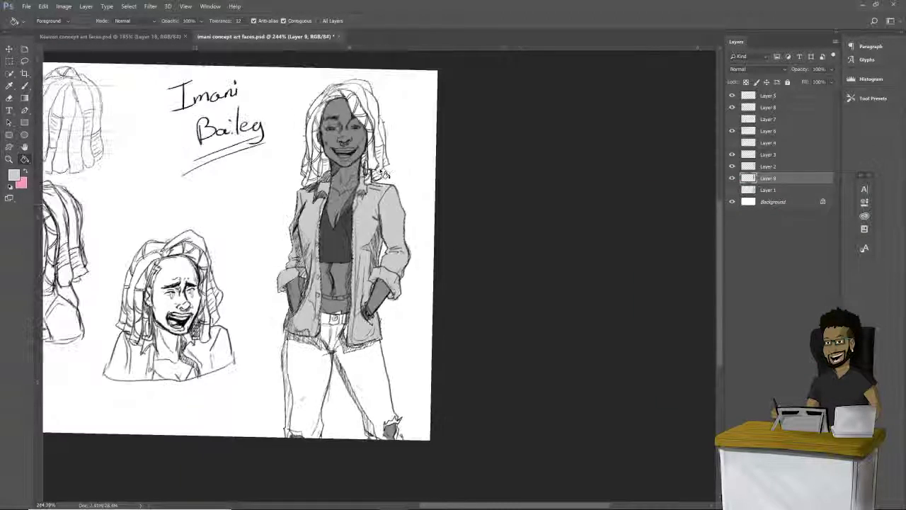
{"action": "scroll", "coordinate": [386, 174], "scroll_direction": "down", "scroll_amount": 3}
{"action": "scroll", "coordinate": [386, 174], "scroll_direction": "up", "scroll_amount": 2}
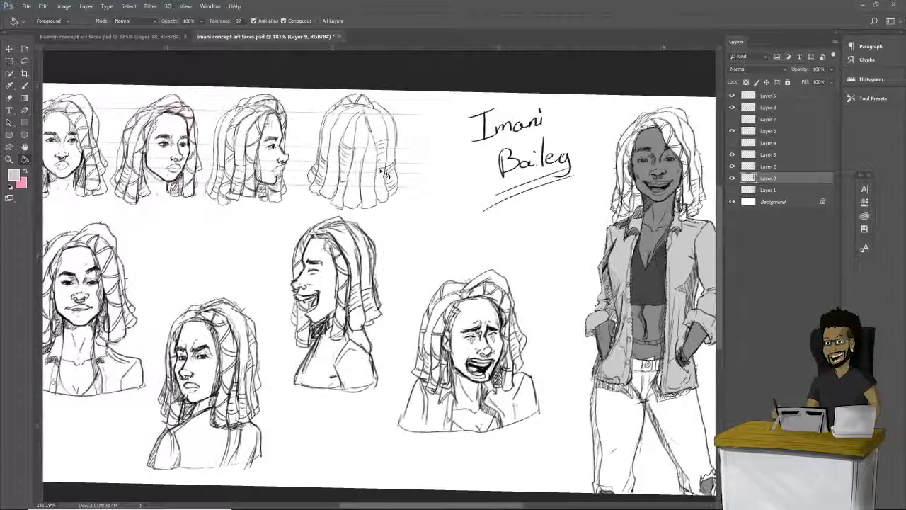
{"action": "scroll", "coordinate": [386, 175], "scroll_direction": "right", "scroll_amount": 5}
{"action": "scroll", "coordinate": [386, 175], "scroll_direction": "down", "scroll_amount": 1}
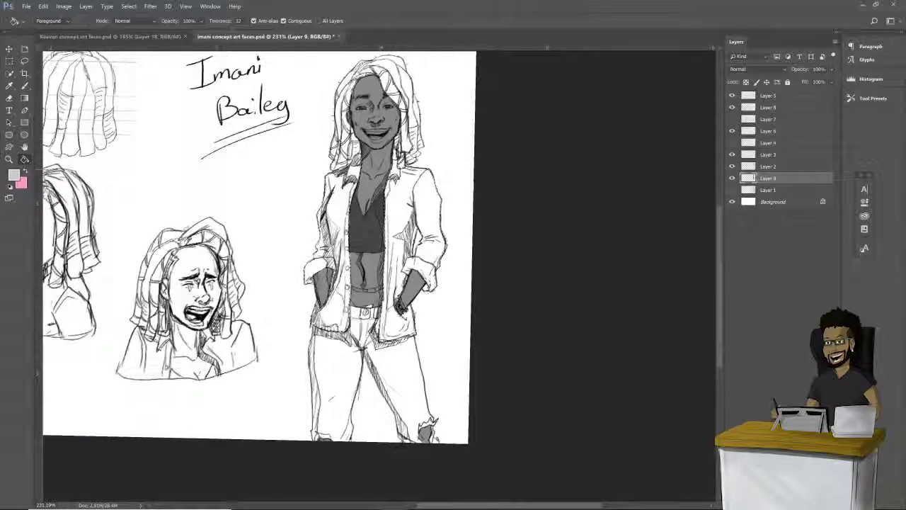
{"action": "left_click", "coordinate": [128, 6]}
{"action": "left_click", "coordinate": [141, 28]}
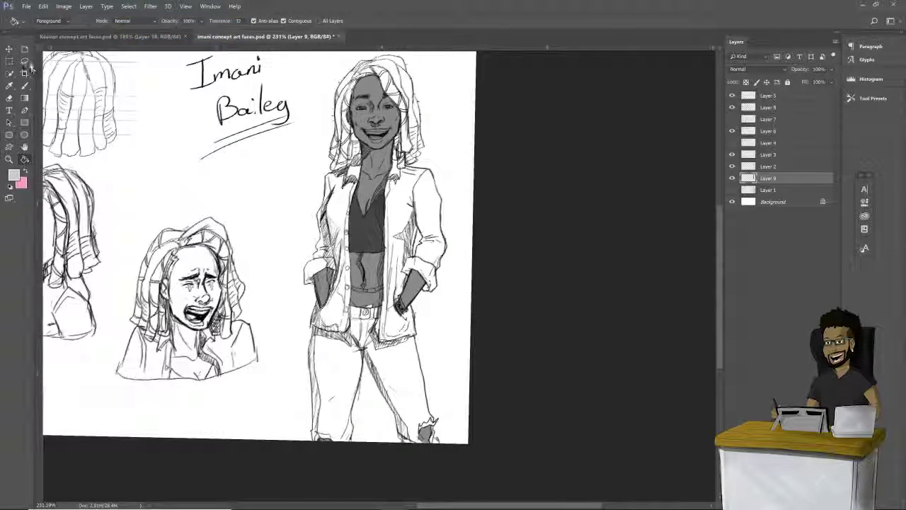
Step: Lasso the full figure's jeans, try filling them with a very dark grey, and undo that fill
{"action": "left_click", "coordinate": [25, 61]}
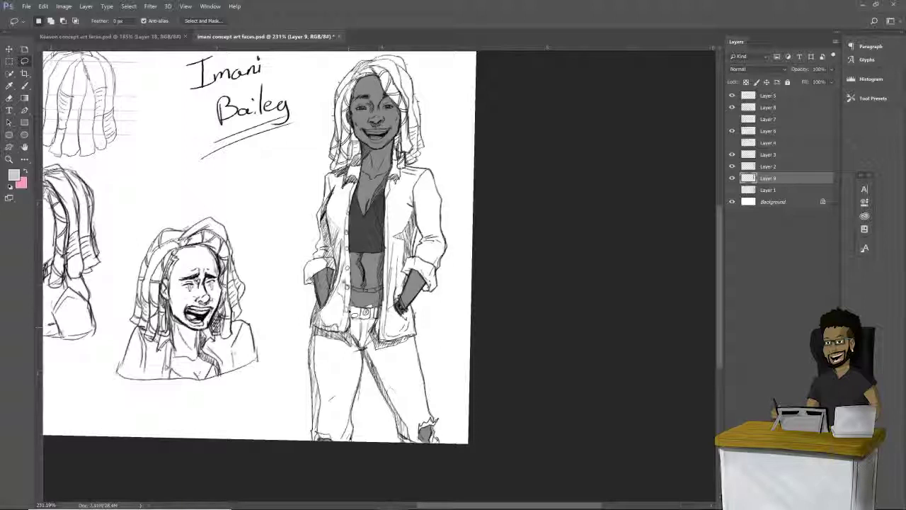
{"action": "left_click", "coordinate": [27, 158]}
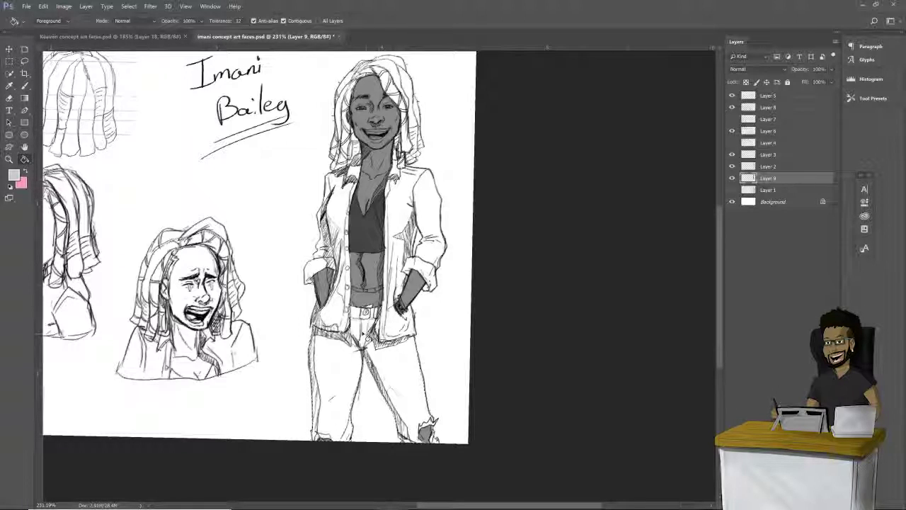
{"action": "left_click", "coordinate": [14, 174]}
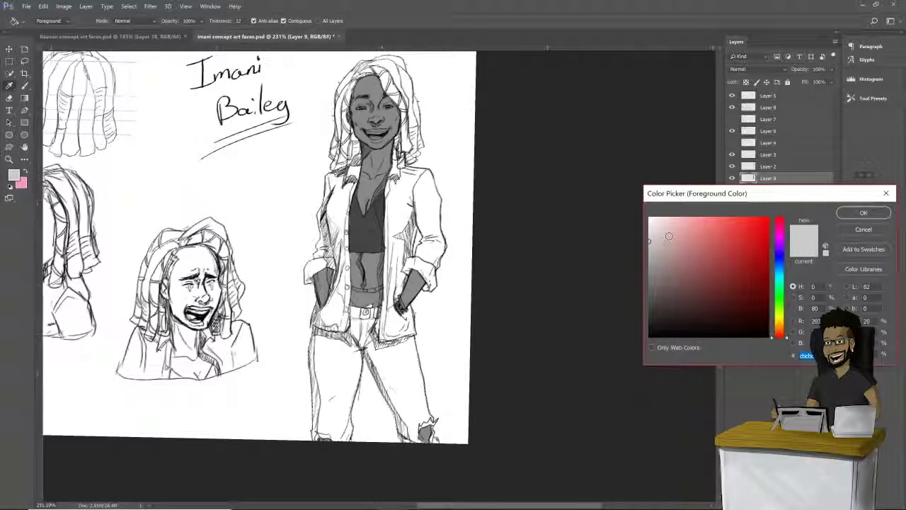
{"action": "left_click", "coordinate": [853, 212]}
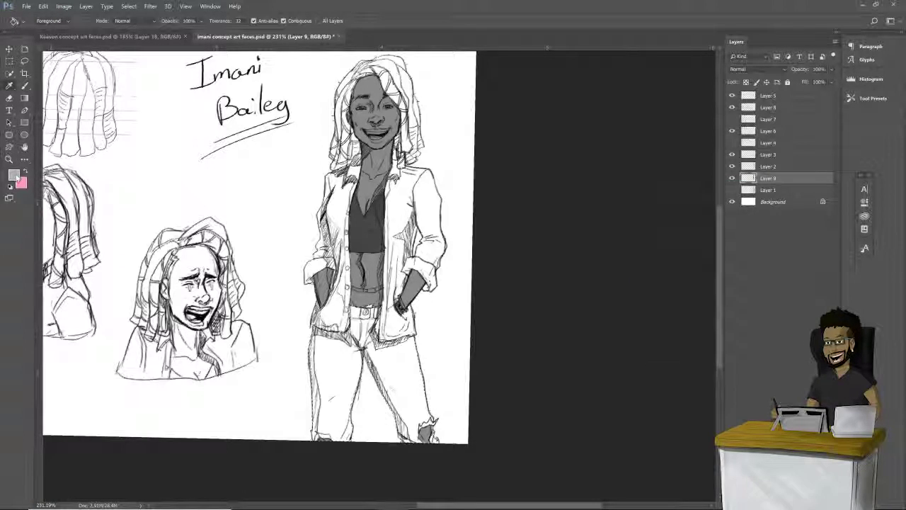
{"action": "left_click", "coordinate": [14, 175]}
{"action": "key", "text": "Escape"}
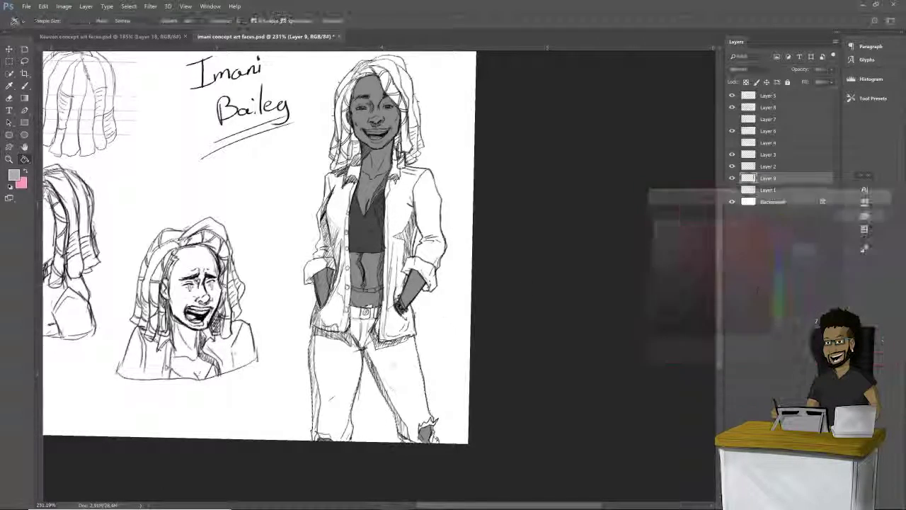
{"action": "left_click", "coordinate": [414, 351]}
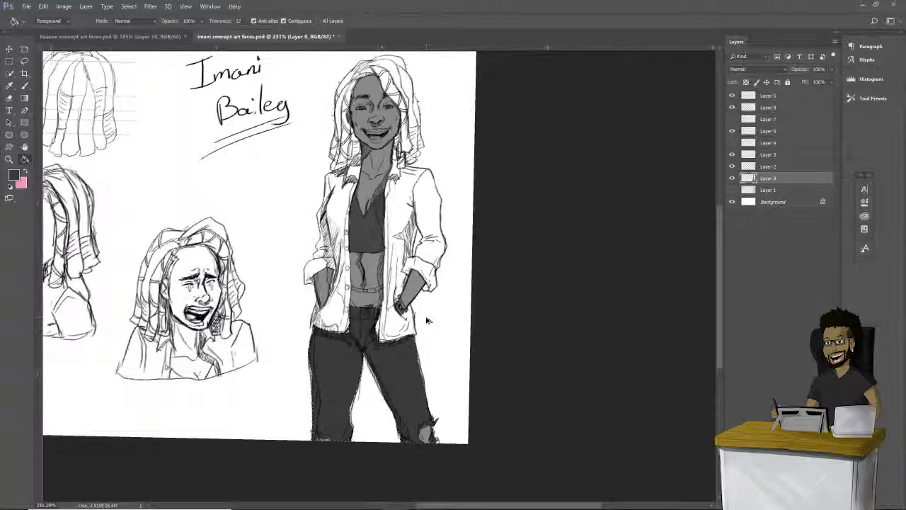
{"action": "key", "text": "ctrl+z"}
Step: Fill the selected jeans with a slightly lighter dark grey and deselect
{"action": "left_click", "coordinate": [14, 175]}
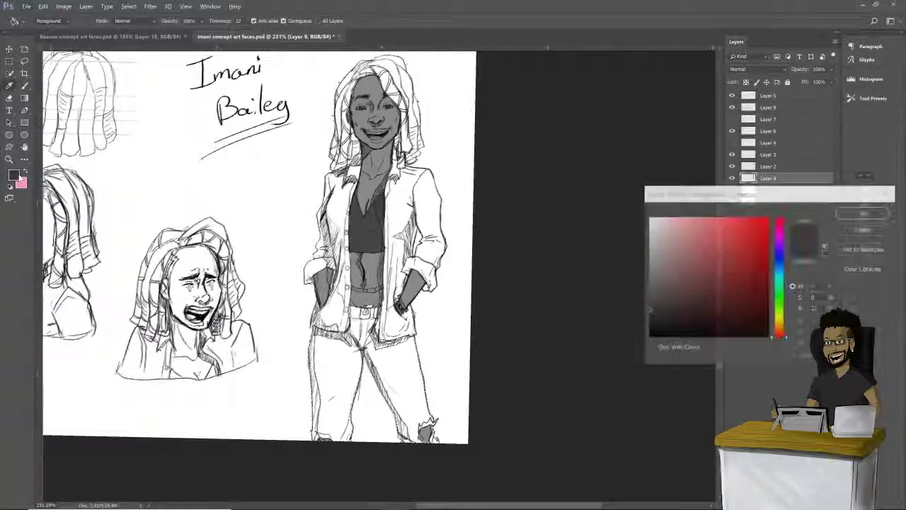
{"action": "left_click", "coordinate": [862, 213]}
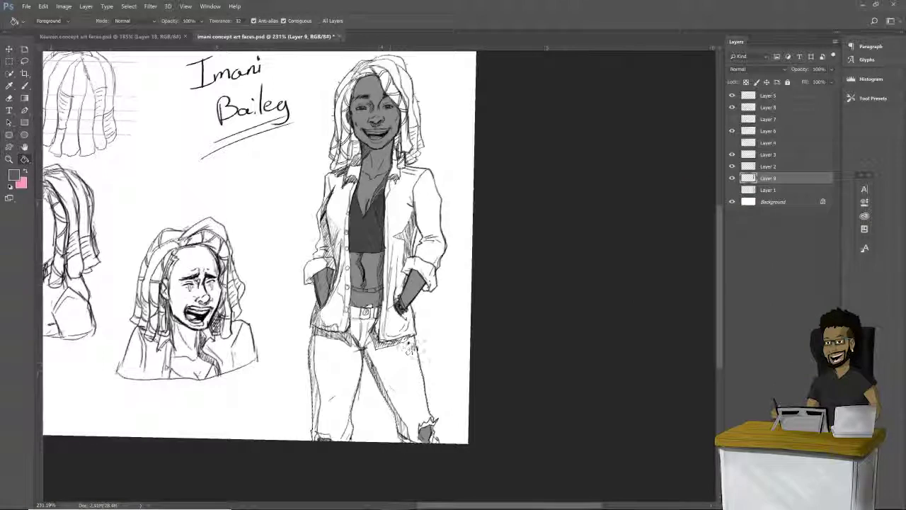
{"action": "left_click", "coordinate": [408, 351]}
{"action": "left_click", "coordinate": [129, 6]}
{"action": "left_click", "coordinate": [138, 27]}
Step: Mix a grey slightly lighter than the skin tone and brush it onto the full figure's lips
{"action": "left_click", "coordinate": [26, 86]}
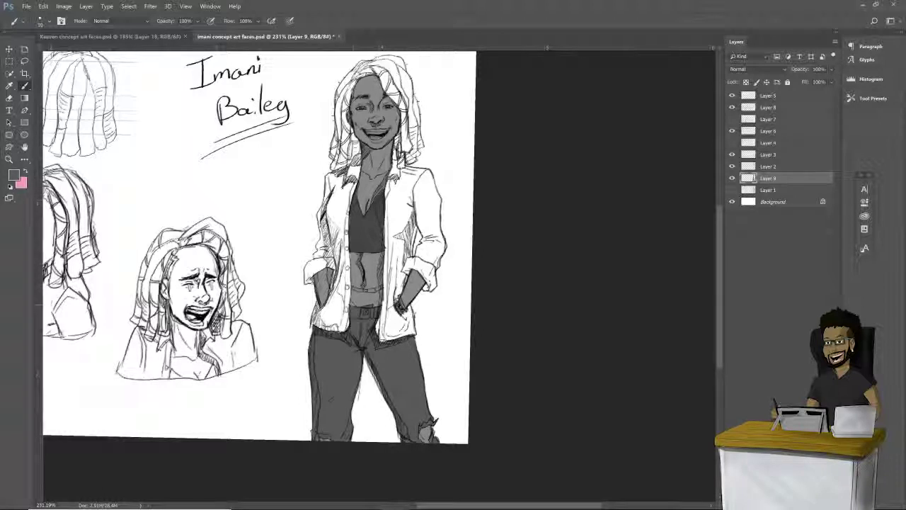
{"action": "left_click_drag", "start_coordinate": [356, 303], "coordinate": [333, 389]}
{"action": "left_click_drag", "start_coordinate": [350, 347], "coordinate": [339, 303]}
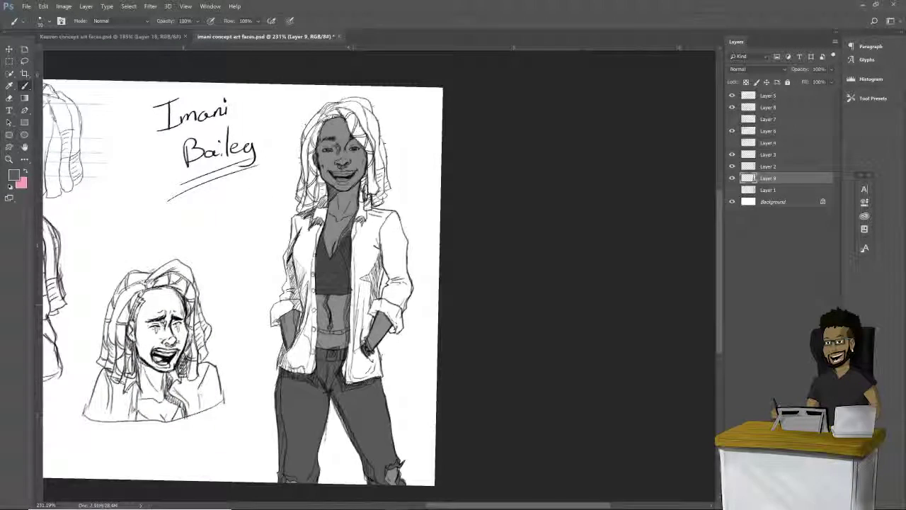
{"action": "left_click_drag", "start_coordinate": [361, 249], "coordinate": [434, 285]}
{"action": "left_click_drag", "start_coordinate": [340, 219], "coordinate": [413, 285]}
{"action": "left_click", "coordinate": [398, 241], "text": "alt"}
{"action": "left_click", "coordinate": [14, 174]}
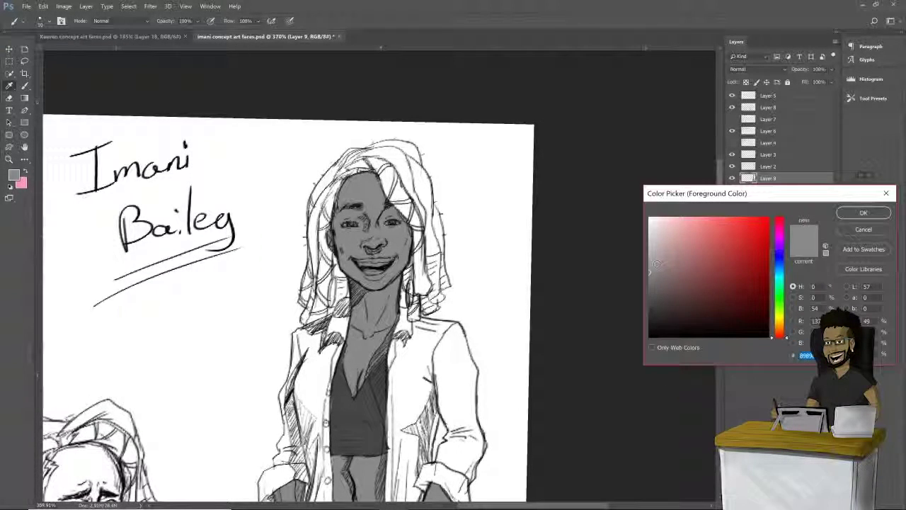
{"action": "left_click", "coordinate": [864, 213]}
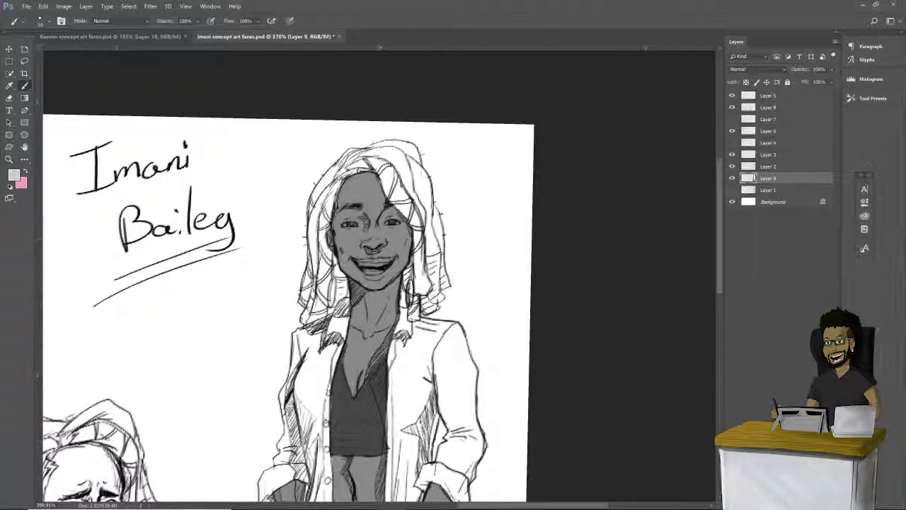
{"action": "left_click", "coordinate": [14, 174]}
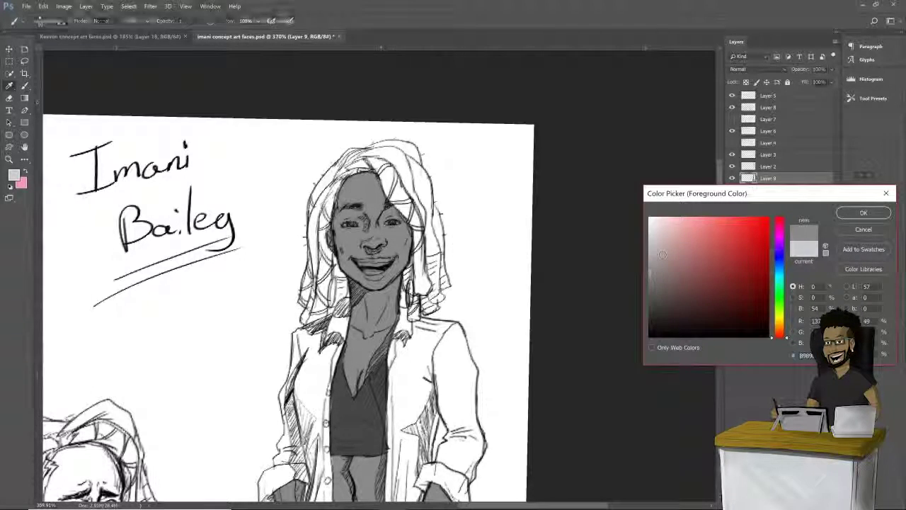
{"action": "left_click", "coordinate": [864, 212]}
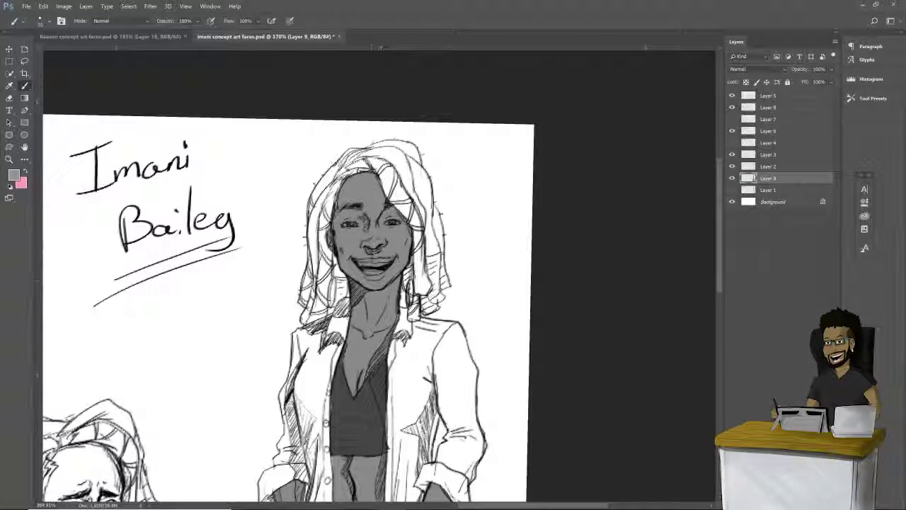
{"action": "left_click", "coordinate": [13, 174]}
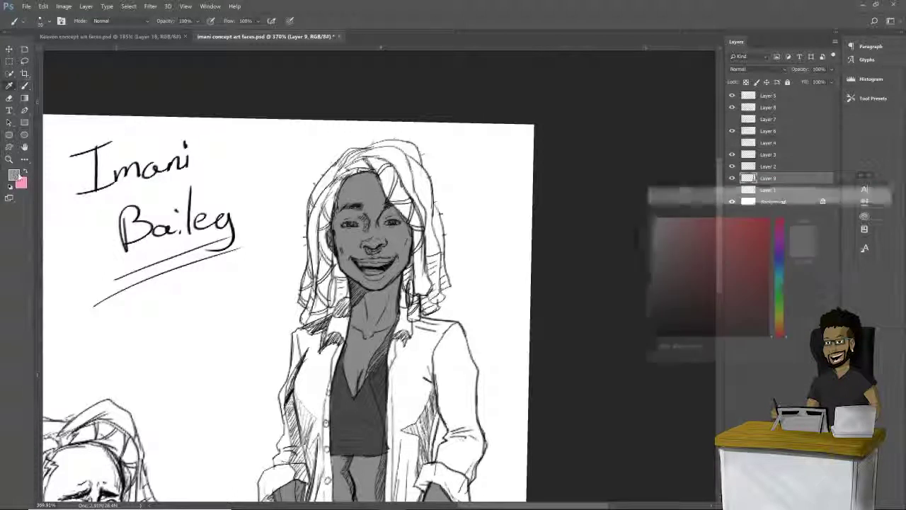
{"action": "left_click", "coordinate": [863, 213]}
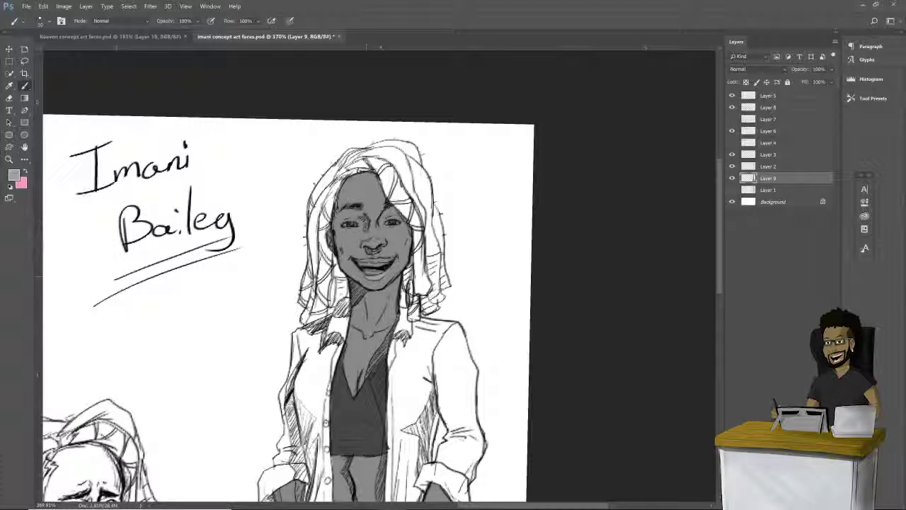
{"action": "left_click", "coordinate": [389, 273], "text": "alt"}
Step: Paint the full figure's teeth white and touch up the mouth and lip edges with greys sampled from the face
{"action": "left_click", "coordinate": [466, 220], "text": "alt"}
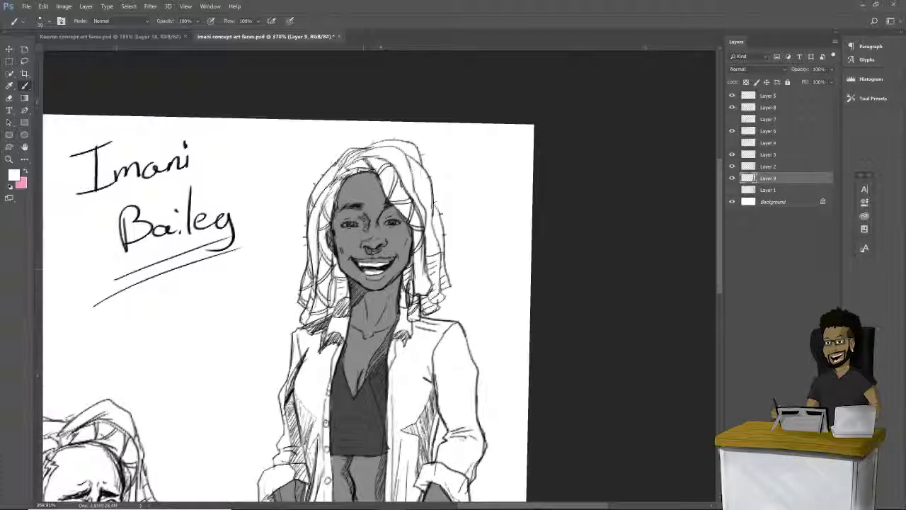
{"action": "left_click", "coordinate": [361, 275], "text": "alt"}
{"action": "left_click", "coordinate": [388, 267], "text": "alt"}
{"action": "left_click", "coordinate": [382, 274], "text": "alt"}
{"action": "left_click", "coordinate": [374, 272], "text": "alt"}
{"action": "left_click", "coordinate": [372, 276], "text": "alt"}
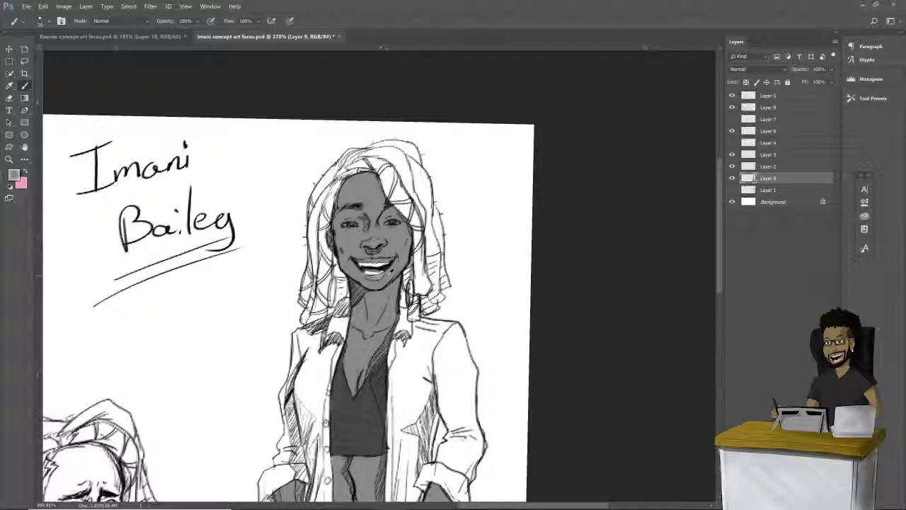
{"action": "left_click", "coordinate": [372, 276], "text": "alt"}
Step: Paint the whites of the full figure's eyes and sample the surrounding skin grey for touch-ups
{"action": "scroll", "coordinate": [404, 311], "scroll_direction": "down", "scroll_amount": 5}
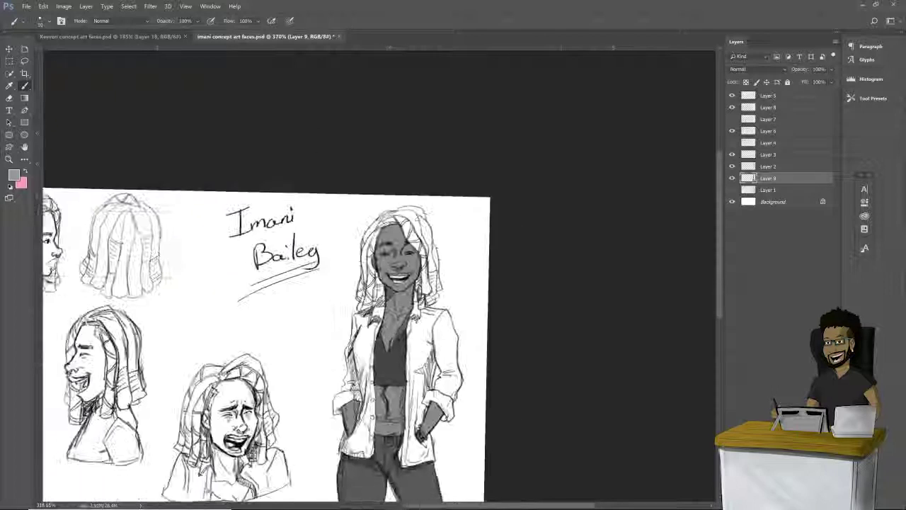
{"action": "scroll", "coordinate": [407, 305], "scroll_direction": "up", "scroll_amount": 1}
{"action": "scroll", "coordinate": [403, 255], "scroll_direction": "up", "scroll_amount": 4}
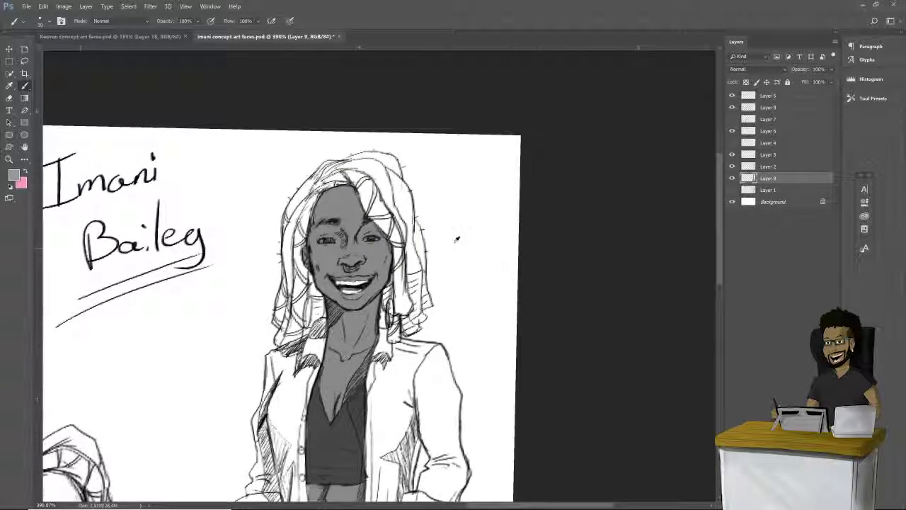
{"action": "left_click_drag", "start_coordinate": [319, 242], "coordinate": [334, 239]}
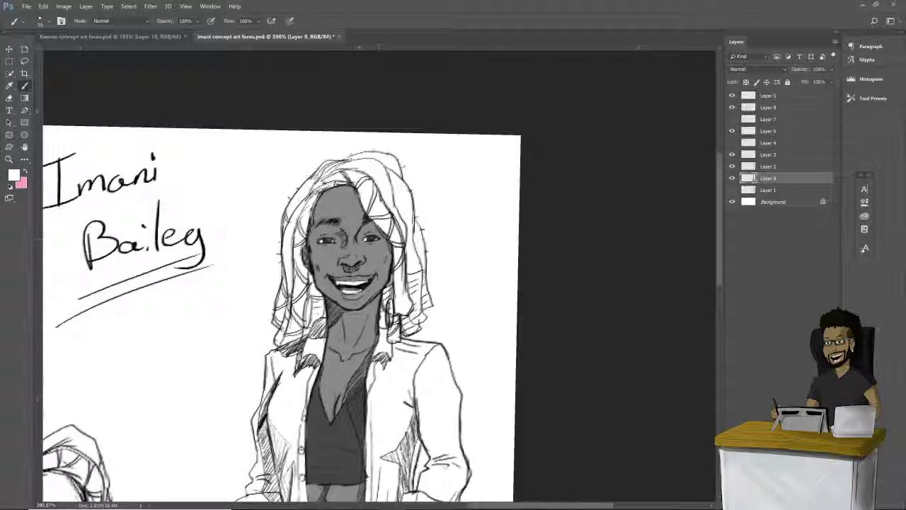
{"action": "left_click", "coordinate": [358, 236], "text": "alt"}
Step: Paint a small nose ring on the full figure in yellow-green with hue 64, saturation 69% and brightness 80%, then resample the skin grey
{"action": "left_click", "coordinate": [16, 176]}
{"action": "left_click", "coordinate": [779, 317]}
{"action": "left_click_drag", "start_coordinate": [728, 240], "coordinate": [731, 242]}
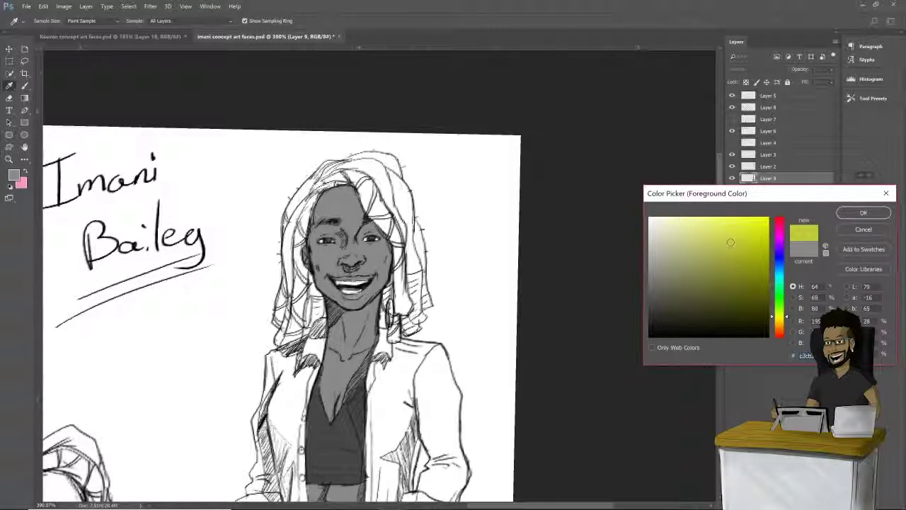
{"action": "left_click", "coordinate": [864, 212]}
{"action": "key", "text": "b"}
{"action": "left_click_drag", "start_coordinate": [344, 267], "coordinate": [348, 270]}
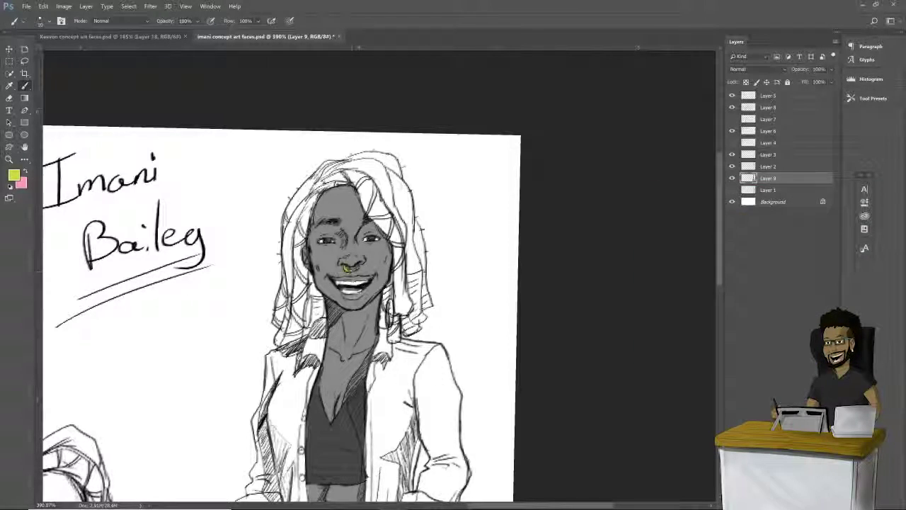
{"action": "left_click", "coordinate": [358, 266], "text": "alt"}
Step: Sample the crop top's dark grey and brush it onto the shirt's buttons and the thin band above the jeans
{"action": "scroll", "coordinate": [427, 282], "scroll_direction": "down", "scroll_amount": 5}
{"action": "left_click_drag", "start_coordinate": [427, 282], "coordinate": [396, 211]}
{"action": "scroll", "coordinate": [392, 228], "scroll_direction": "up", "scroll_amount": 2}
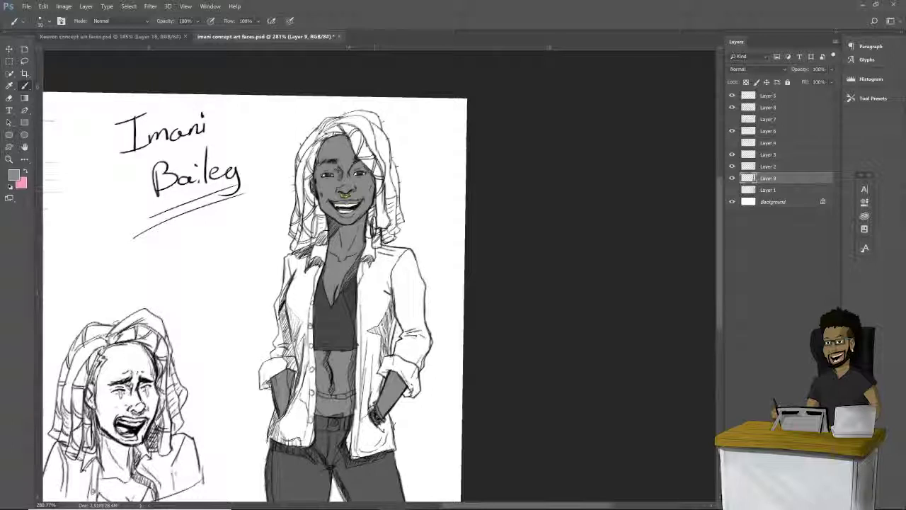
{"action": "left_click_drag", "start_coordinate": [376, 304], "coordinate": [382, 243]}
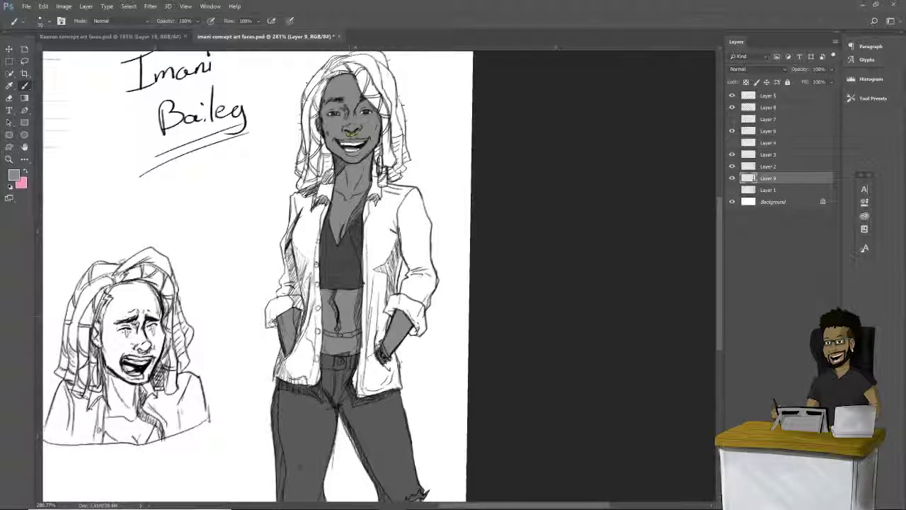
{"action": "left_click", "coordinate": [347, 270], "text": "alt"}
{"action": "left_click", "coordinate": [317, 265]}
{"action": "left_click", "coordinate": [318, 282]}
{"action": "left_click", "coordinate": [318, 299]}
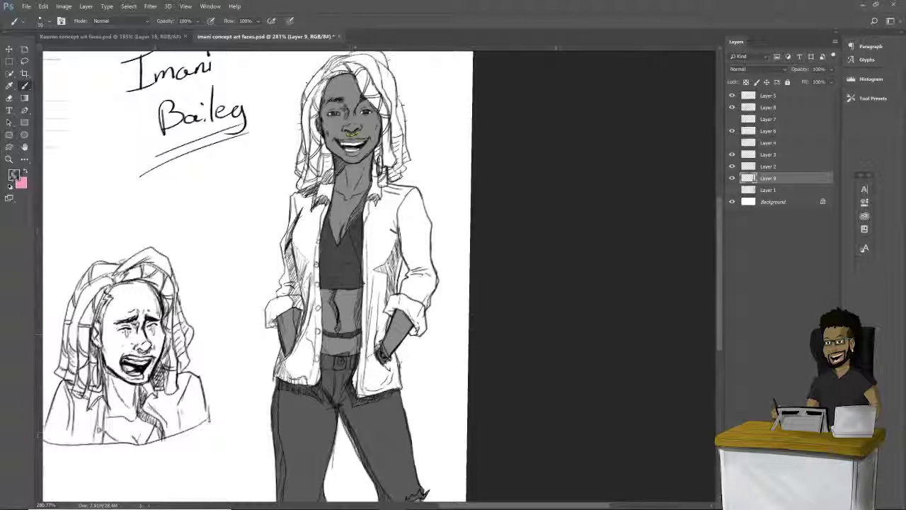
Step: Paint a green accent on the middle of the full figure's waist band with hue 134, saturation 100% and brightness 100%
{"action": "left_click", "coordinate": [14, 174]}
{"action": "left_click", "coordinate": [778, 297]}
{"action": "left_click", "coordinate": [761, 225]}
{"action": "left_click", "coordinate": [849, 213]}
{"action": "left_click_drag", "start_coordinate": [336, 334], "coordinate": [345, 333]}
Step: Paint a pure red accent on the waist band beside the green one, with hue 0, saturation 100% and brightness 100%
{"action": "left_click", "coordinate": [14, 175]}
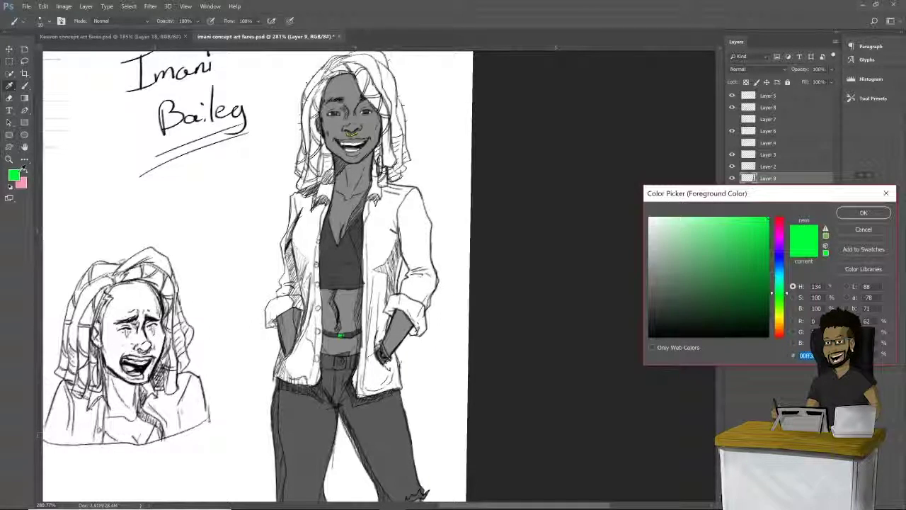
{"action": "left_click", "coordinate": [783, 333]}
{"action": "left_click", "coordinate": [864, 213]}
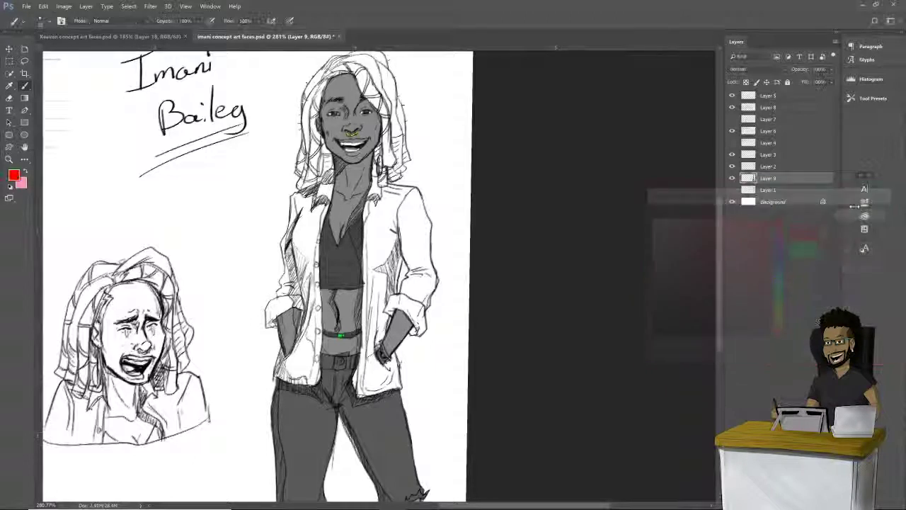
{"action": "left_click_drag", "start_coordinate": [349, 334], "coordinate": [358, 331]}
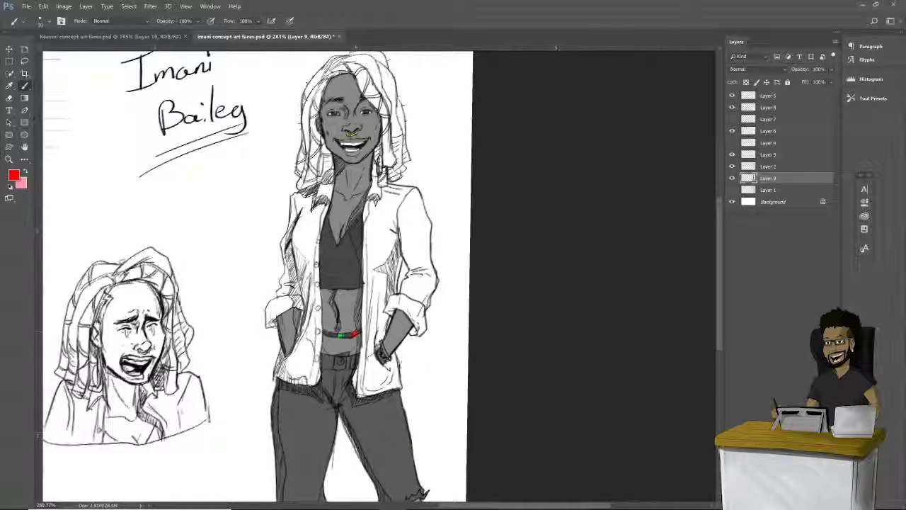
Step: Paint a yellow accent on the other end of the waist band with hue 59, saturation 100% and brightness 96%
{"action": "left_click", "coordinate": [14, 175]}
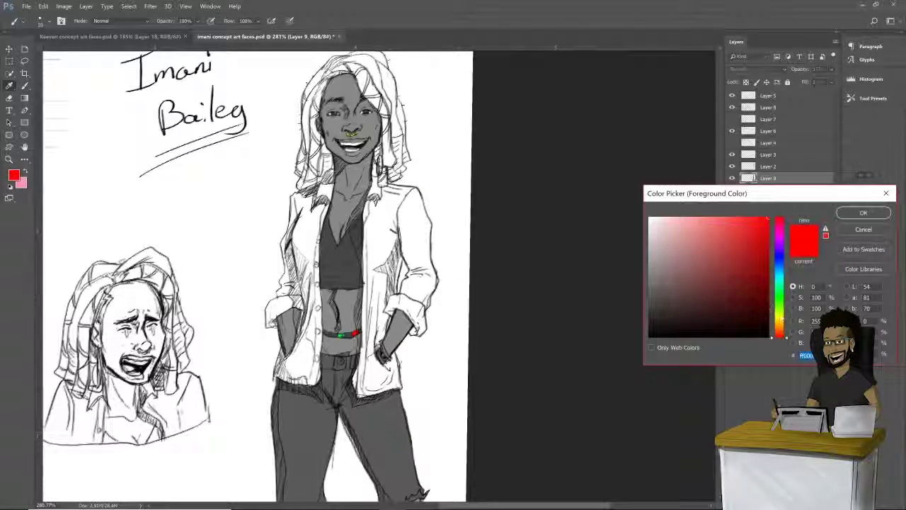
{"action": "left_click", "coordinate": [780, 315]}
{"action": "left_click", "coordinate": [779, 318]}
{"action": "left_click", "coordinate": [768, 222]}
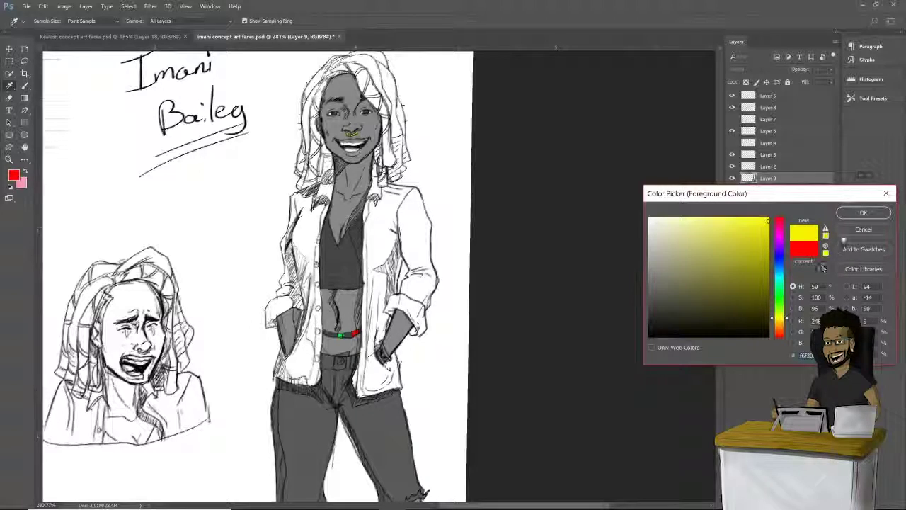
{"action": "left_click", "coordinate": [861, 214]}
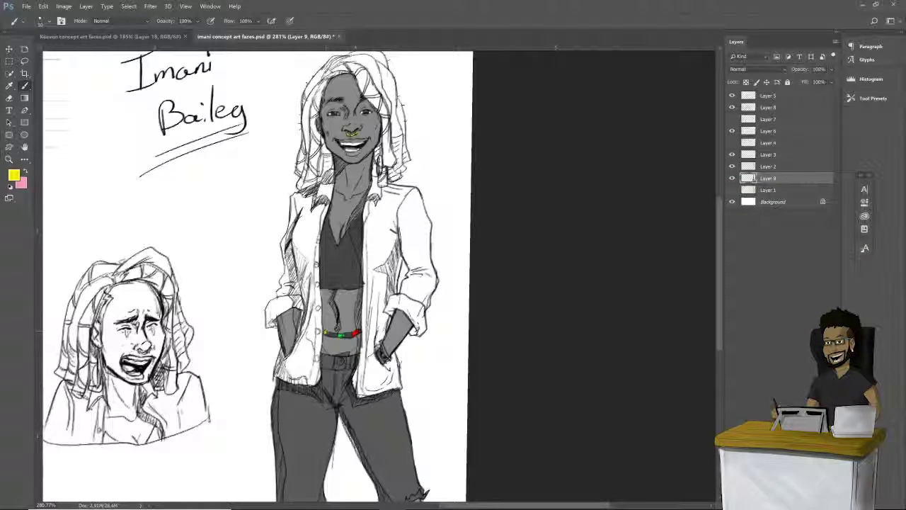
{"action": "left_click", "coordinate": [326, 337], "text": "alt"}
Step: Sample the nose ring's yellow-green and paint the full figure's bracelet with it
{"action": "left_click", "coordinate": [352, 132], "text": "alt"}
{"action": "left_click", "coordinate": [352, 132], "text": "alt"}
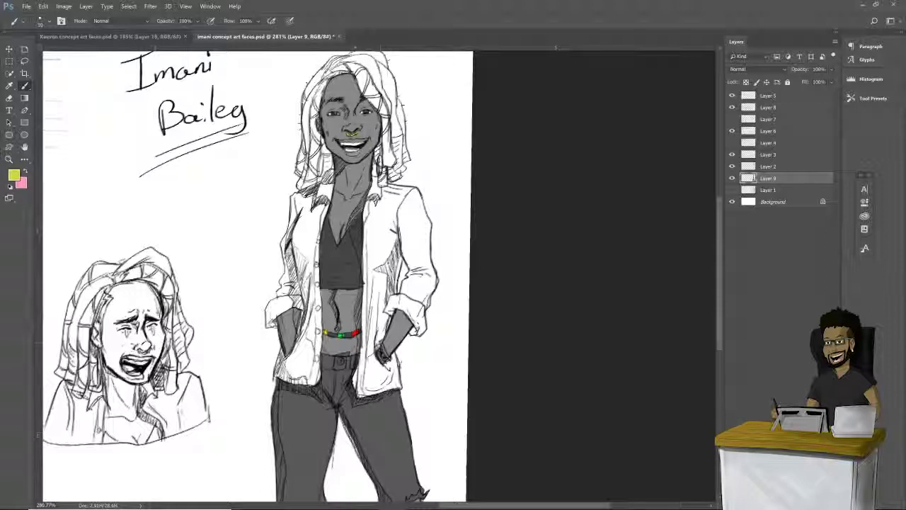
{"action": "left_click_drag", "start_coordinate": [382, 345], "coordinate": [388, 358]}
Step: Add green accents to the bracelet with hue 117, saturation 69% and brightness 84%
{"action": "left_click", "coordinate": [13, 173]}
{"action": "left_click", "coordinate": [776, 296]}
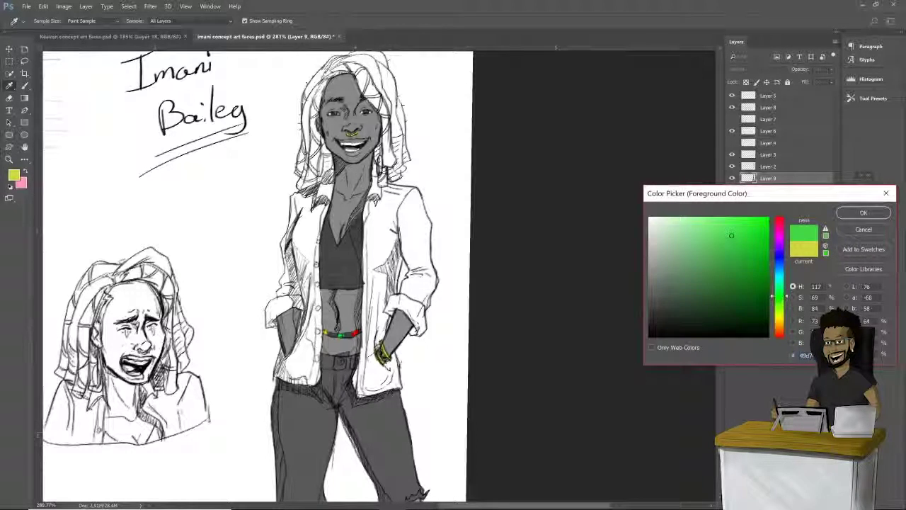
{"action": "left_click", "coordinate": [863, 213]}
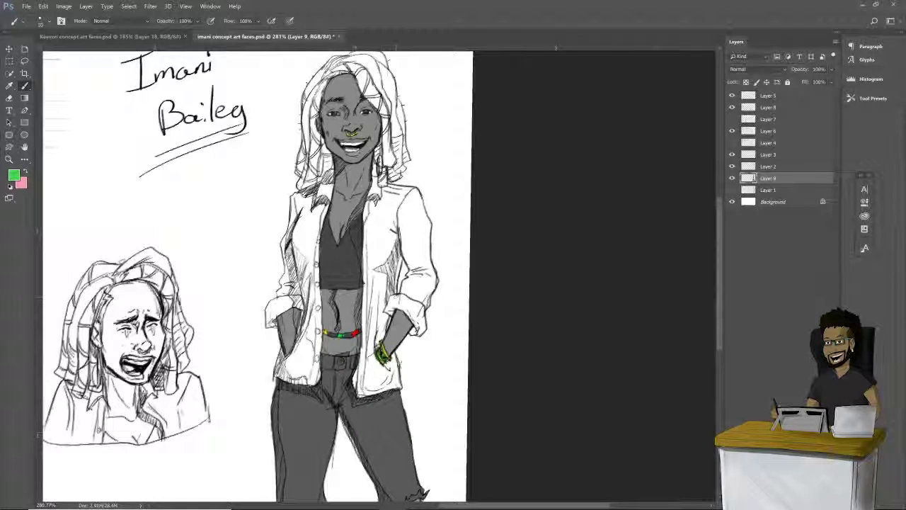
{"action": "scroll", "coordinate": [340, 283], "scroll_direction": "down", "scroll_amount": 3}
{"action": "scroll", "coordinate": [248, 277], "scroll_direction": "up", "scroll_amount": 3}
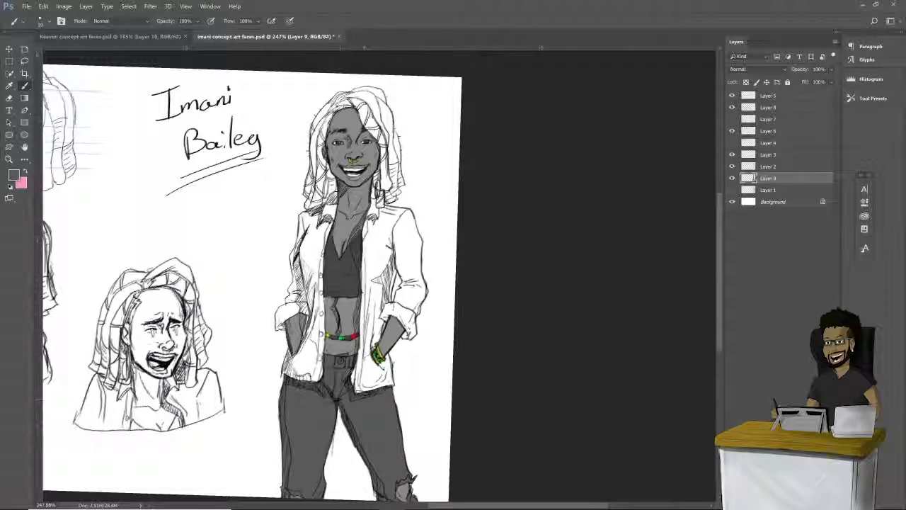
Step: Sample the white of the open shirt and change the foreground colour to a light grey with saturation 1% and brightness 79%
{"action": "left_click", "coordinate": [368, 365], "text": "alt"}
{"action": "left_click", "coordinate": [13, 175]}
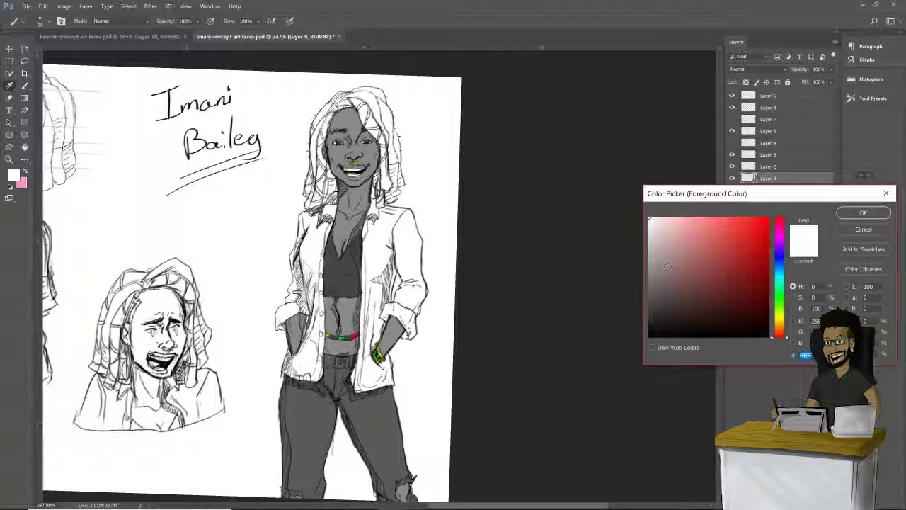
{"action": "key", "text": "Return"}
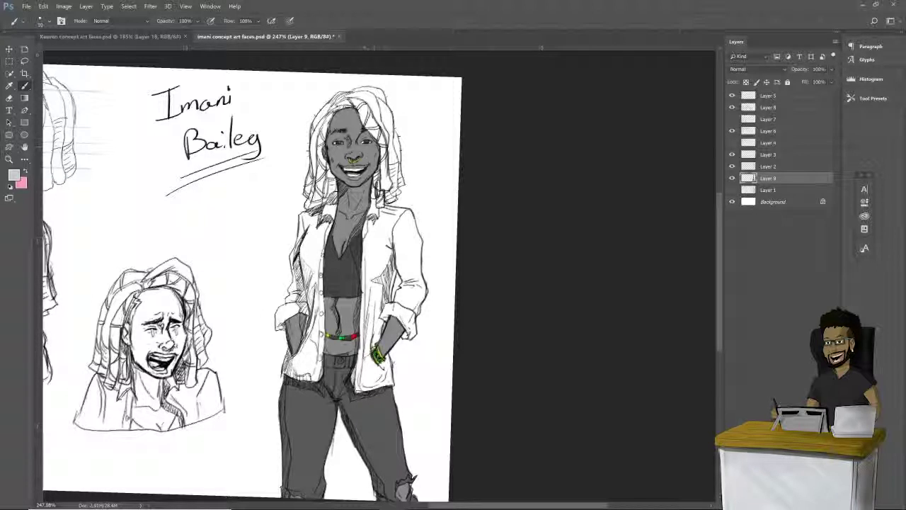
{"action": "scroll", "coordinate": [347, 340], "scroll_direction": "down", "scroll_amount": 3}
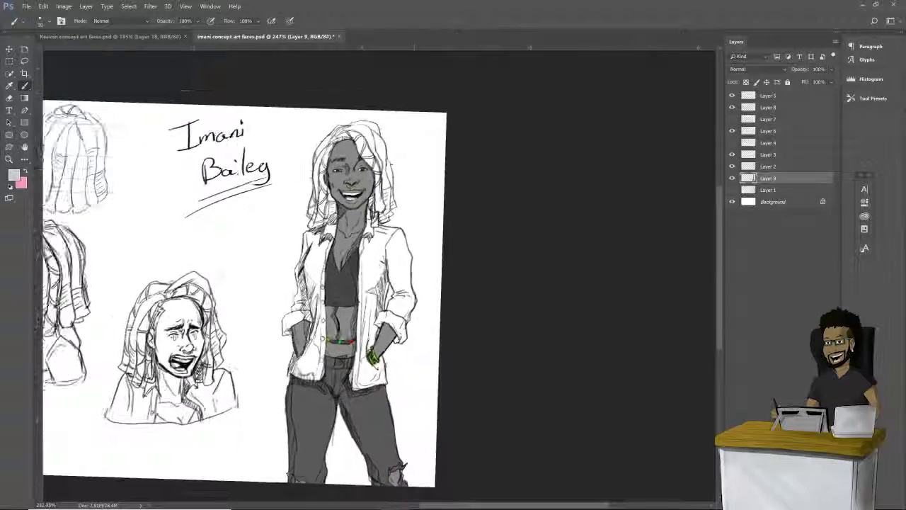
{"action": "scroll", "coordinate": [383, 265], "scroll_direction": "up", "scroll_amount": 2}
Step: Select the open shirt, fill both of its halves and sleeves with the light grey, and deselect
{"action": "left_click_drag", "start_coordinate": [567, 269], "coordinate": [269, 271]}
{"action": "key", "text": "l"}
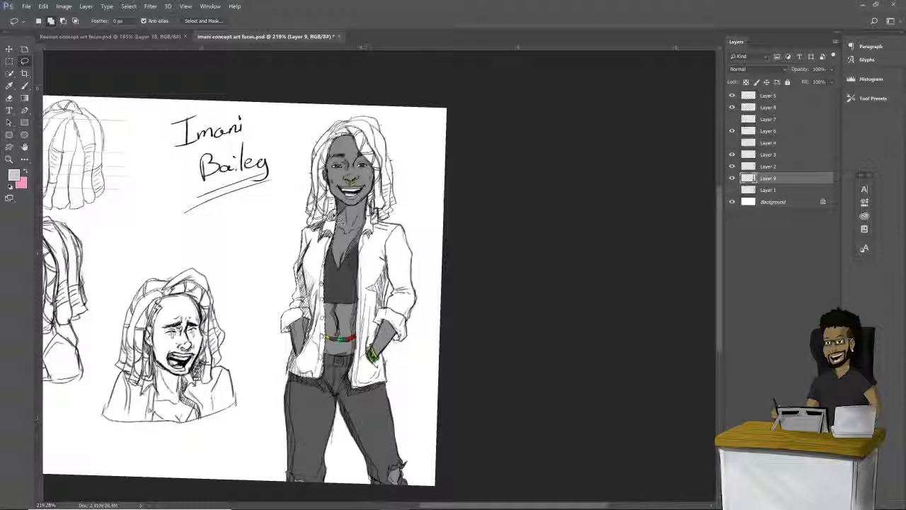
{"action": "key", "text": "g"}
{"action": "left_click", "coordinate": [14, 175]}
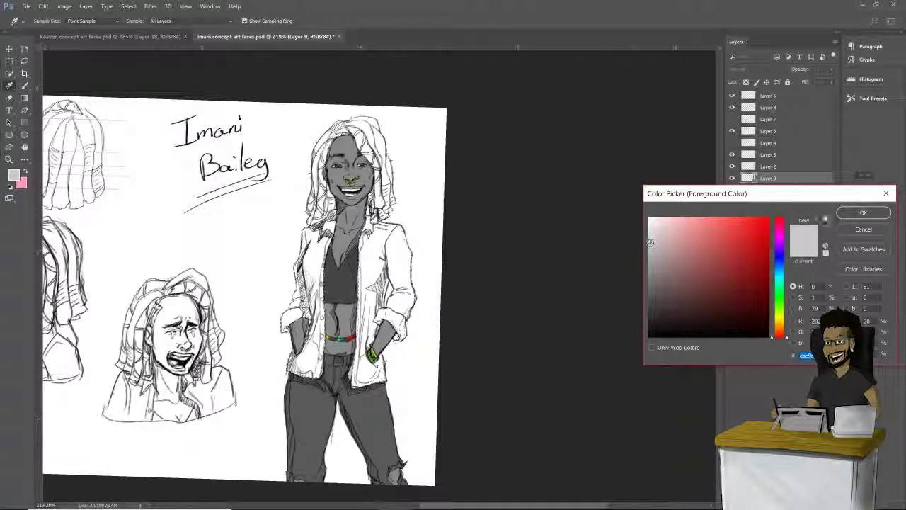
{"action": "key", "text": "Return"}
{"action": "left_click", "coordinate": [389, 249]}
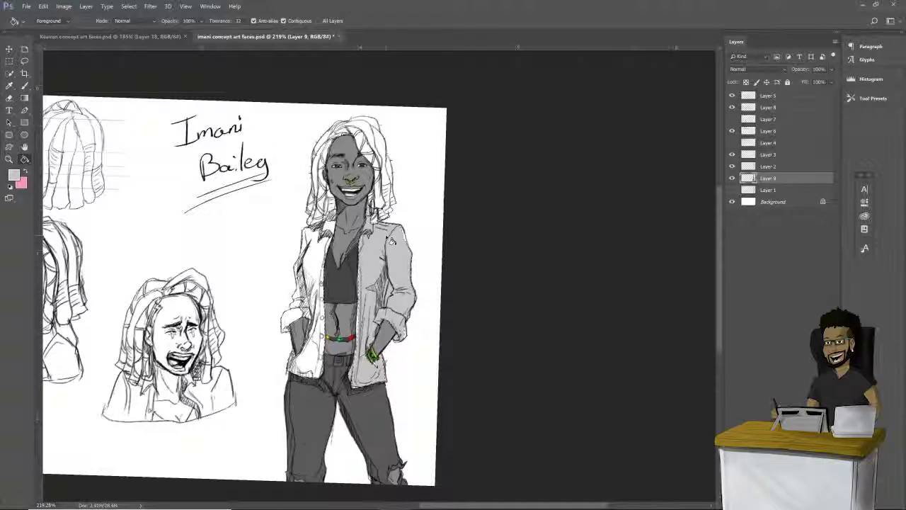
{"action": "left_click", "coordinate": [323, 251]}
{"action": "left_click", "coordinate": [128, 6]}
{"action": "left_click", "coordinate": [131, 29]}
Step: Touch up the shirt and wrist edges with the brush, using greys sampled around both hands
{"action": "key", "text": "b"}
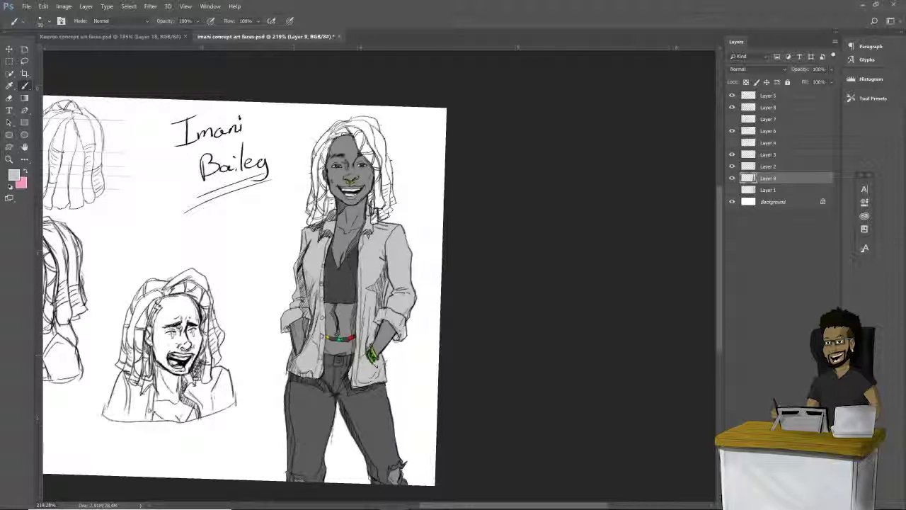
{"action": "left_click", "coordinate": [304, 331], "text": "alt"}
{"action": "left_click", "coordinate": [381, 356], "text": "alt"}
Step: Sample the nose ring's yellow-green and adjust it to a brighter yellow-green for the hair accents
{"action": "scroll", "coordinate": [354, 191], "scroll_direction": "up", "scroll_amount": 5}
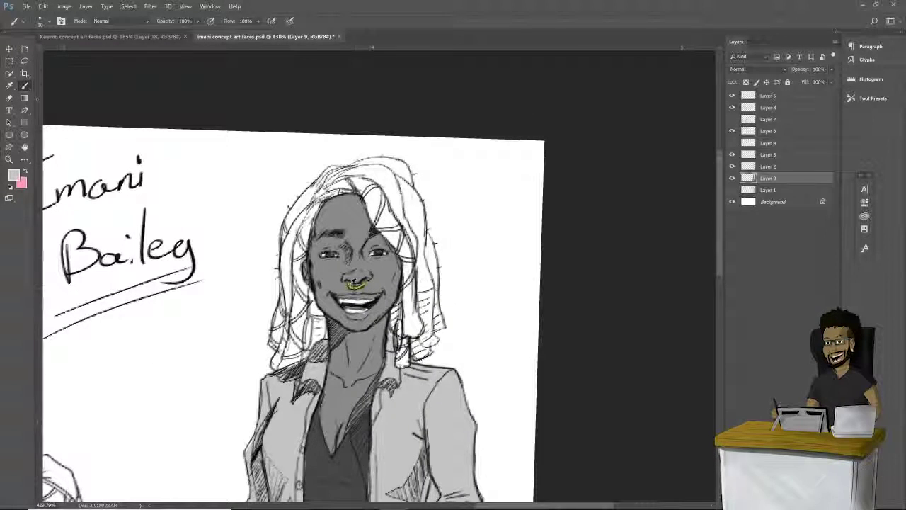
{"action": "left_click", "coordinate": [355, 282], "text": "alt"}
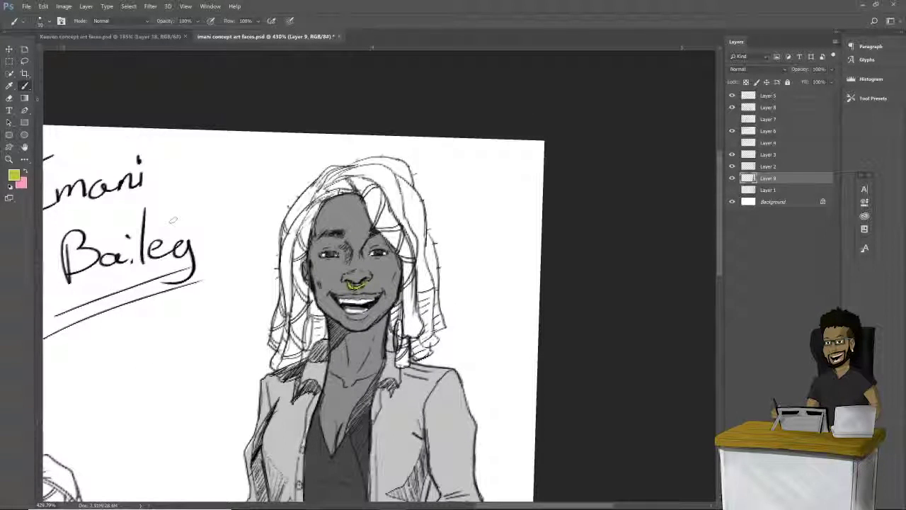
{"action": "left_click", "coordinate": [14, 174]}
{"action": "left_click_drag", "start_coordinate": [763, 258], "coordinate": [735, 227]}
{"action": "left_click", "coordinate": [864, 213]}
Step: Paint yellow-green bands around the locs on both sides of the face and above the forehead, undoing the last stroke
{"action": "left_click_drag", "start_coordinate": [299, 234], "coordinate": [307, 301]}
{"action": "left_click_drag", "start_coordinate": [308, 304], "coordinate": [291, 322]}
{"action": "left_click_drag", "start_coordinate": [291, 324], "coordinate": [303, 348]}
{"action": "left_click_drag", "start_coordinate": [375, 229], "coordinate": [402, 227]}
{"action": "left_click_drag", "start_coordinate": [403, 230], "coordinate": [397, 252]}
{"action": "left_click_drag", "start_coordinate": [413, 262], "coordinate": [405, 286]}
{"action": "left_click_drag", "start_coordinate": [364, 196], "coordinate": [379, 186]}
{"action": "left_click_drag", "start_coordinate": [407, 348], "coordinate": [400, 358]}
{"action": "key", "text": "ctrl+z"}
Step: Touch up the lower locs on Layer 2 with a sampled colour, and paint the remaining band beside the neck on Layer 9
{"action": "left_click", "coordinate": [769, 167]}
{"action": "left_click", "coordinate": [416, 269], "text": "alt"}
{"action": "mouse_move", "coordinate": [402, 305]}
{"action": "left_mouse_down"}
{"action": "mouse_move", "coordinate": [419, 311]}
{"action": "mouse_move", "coordinate": [406, 333]}
{"action": "mouse_move", "coordinate": [419, 311]}
{"action": "left_mouse_up"}
{"action": "left_click", "coordinate": [768, 178]}
{"action": "left_click", "coordinate": [409, 278], "text": "alt"}
{"action": "left_click_drag", "start_coordinate": [419, 322], "coordinate": [405, 335]}
{"action": "left_click", "coordinate": [409, 330], "text": "alt"}
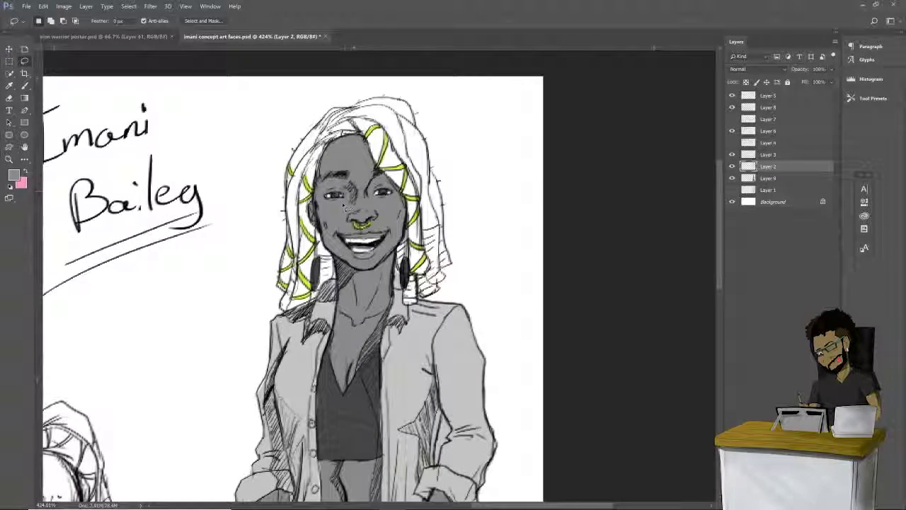
{"action": "key", "text": "alt+s"}
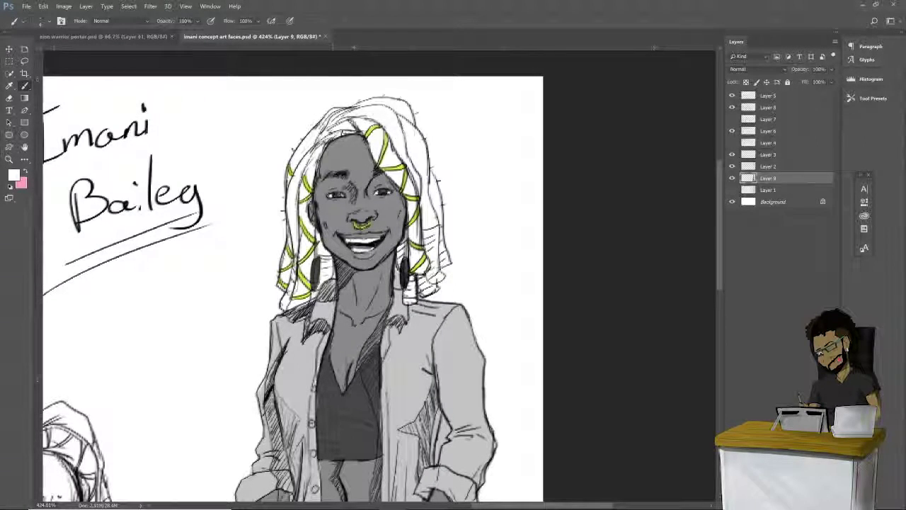
{"action": "key", "text": "l"}
{"action": "key", "text": "g"}
{"action": "left_click", "coordinate": [422, 122]}
{"action": "key", "text": "ctrl+z"}
Step: Select sections of the loc ends and fill three of them on both sides of the face with pure red
{"action": "key", "text": "l"}
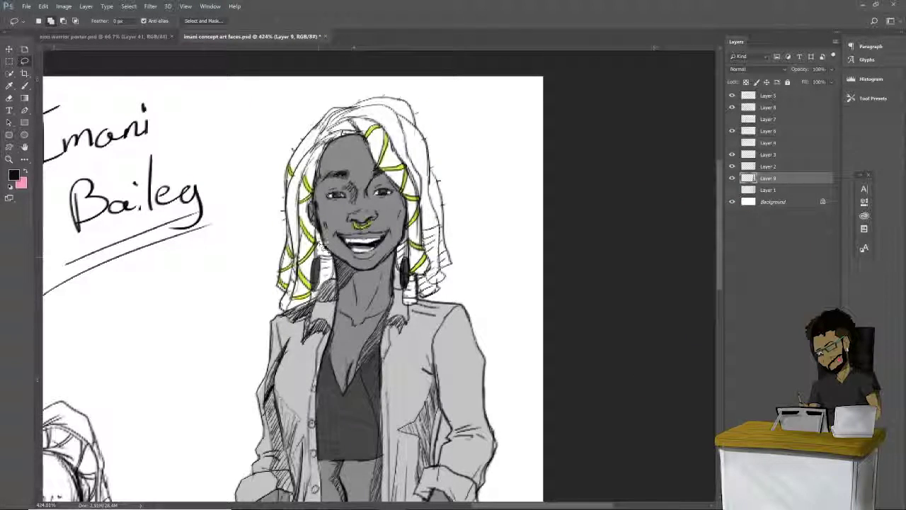
{"action": "key", "text": "shift+w"}
{"action": "left_click", "coordinate": [14, 175]}
{"action": "left_click", "coordinate": [769, 219]}
{"action": "left_click", "coordinate": [862, 211]}
{"action": "left_click", "coordinate": [432, 249]}
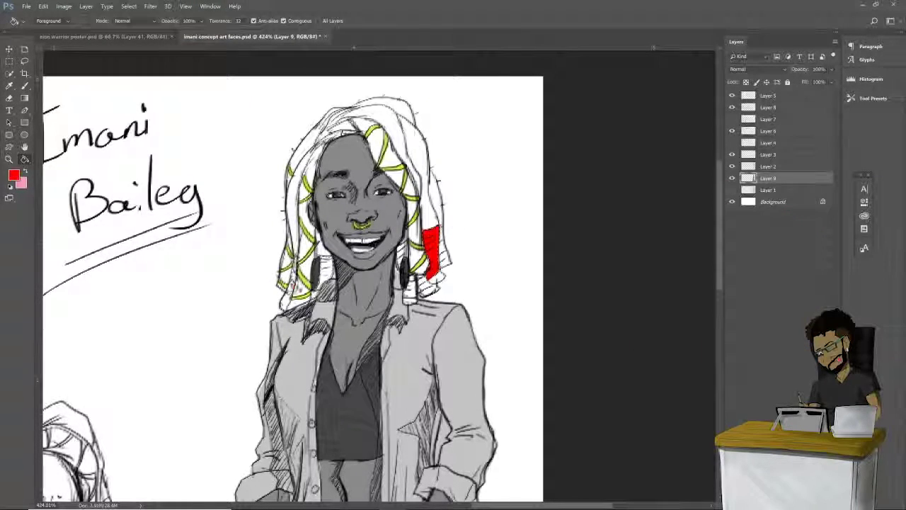
{"action": "left_click", "coordinate": [325, 270]}
{"action": "left_click", "coordinate": [293, 279]}
Step: Select more loc-end sections beside the face and fill them with a green of hue 127
{"action": "left_click", "coordinate": [26, 62]}
{"action": "left_click", "coordinate": [14, 175]}
{"action": "left_click", "coordinate": [781, 298]}
{"action": "left_click", "coordinate": [757, 243]}
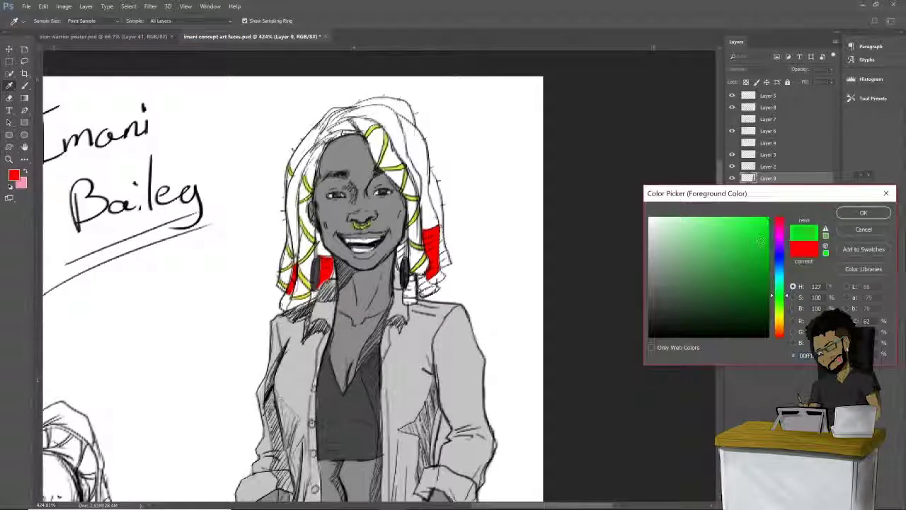
{"action": "left_click", "coordinate": [862, 211]}
{"action": "key", "text": "g"}
{"action": "left_click", "coordinate": [444, 246]}
{"action": "left_click", "coordinate": [428, 285]}
{"action": "key", "text": "l"}
{"action": "key", "text": "g"}
{"action": "left_click", "coordinate": [402, 251]}
{"action": "left_click", "coordinate": [411, 290]}
Step: Change the foreground colour to yellow and fill the loc section next to the jaw, above the earring
{"action": "left_click", "coordinate": [435, 242], "text": "alt"}
{"action": "left_click", "coordinate": [14, 175]}
{"action": "left_click", "coordinate": [781, 316]}
{"action": "left_click", "coordinate": [739, 233]}
{"action": "left_click", "coordinate": [862, 211]}
{"action": "left_click", "coordinate": [402, 251]}
Step: Deselect, then brush sampled green over the outer red loc end and sampled red over the inner green one near the collar
{"action": "left_click", "coordinate": [129, 7]}
{"action": "left_click", "coordinate": [26, 62]}
{"action": "left_click", "coordinate": [25, 86]}
{"action": "left_click", "coordinate": [411, 287], "text": "alt"}
{"action": "left_click_drag", "start_coordinate": [294, 266], "coordinate": [290, 292]}
{"action": "left_click", "coordinate": [432, 248], "text": "alt"}
{"action": "left_click_drag", "start_coordinate": [413, 278], "coordinate": [411, 284]}
Step: Select the full figure's hair, fill it with near-black around the coloured accents, and brush over the remaining gaps
{"action": "key", "text": "l"}
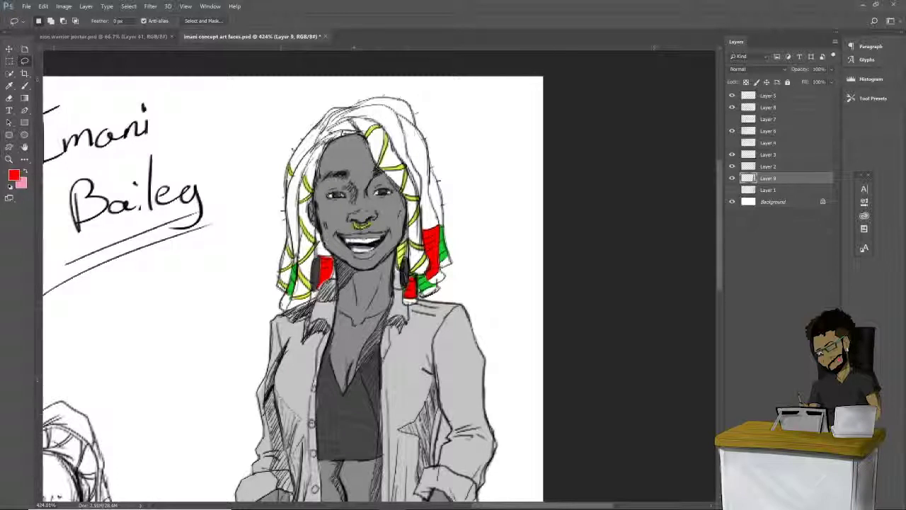
{"action": "key", "text": "g"}
{"action": "left_click", "coordinate": [419, 149]}
{"action": "left_click", "coordinate": [419, 256]}
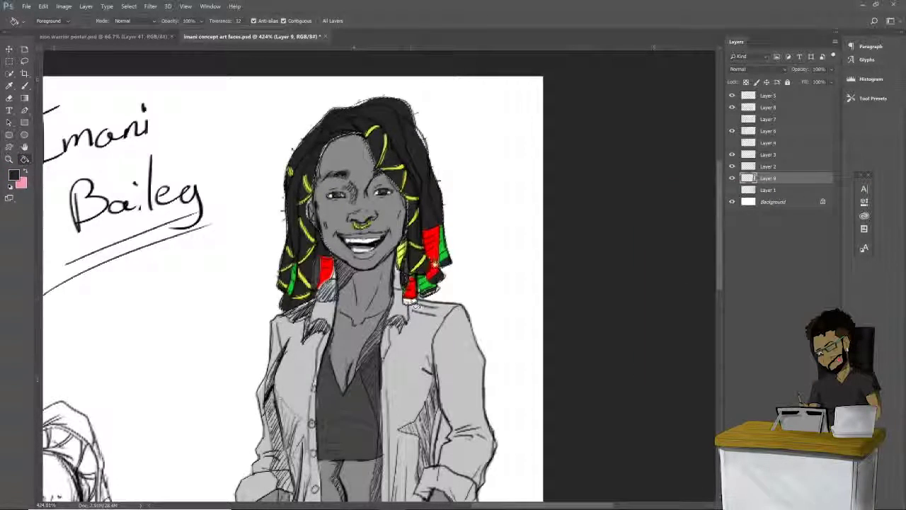
{"action": "key", "text": "b"}
{"action": "mouse_move", "coordinate": [416, 130]}
{"action": "left_mouse_down"}
{"action": "mouse_move", "coordinate": [361, 106]}
{"action": "mouse_move", "coordinate": [308, 134]}
{"action": "mouse_move", "coordinate": [315, 182]}
{"action": "left_mouse_up"}
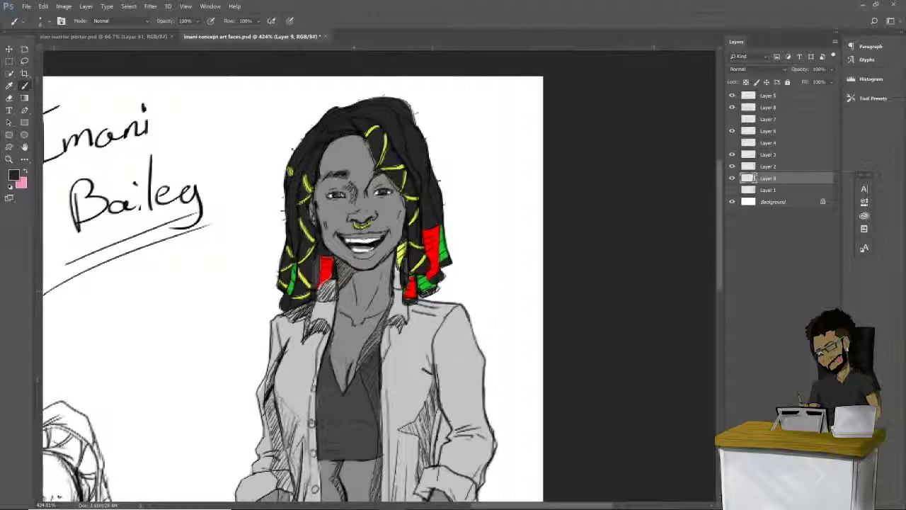
Step: Touch up the area beside the hair and collar, sample the shirt's light grey, and fit the whole sheet in view
{"action": "scroll", "coordinate": [464, 259], "scroll_direction": "down", "scroll_amount": 3}
{"action": "left_click_drag", "start_coordinate": [418, 284], "coordinate": [411, 227]}
{"action": "left_click", "coordinate": [408, 221], "text": "alt"}
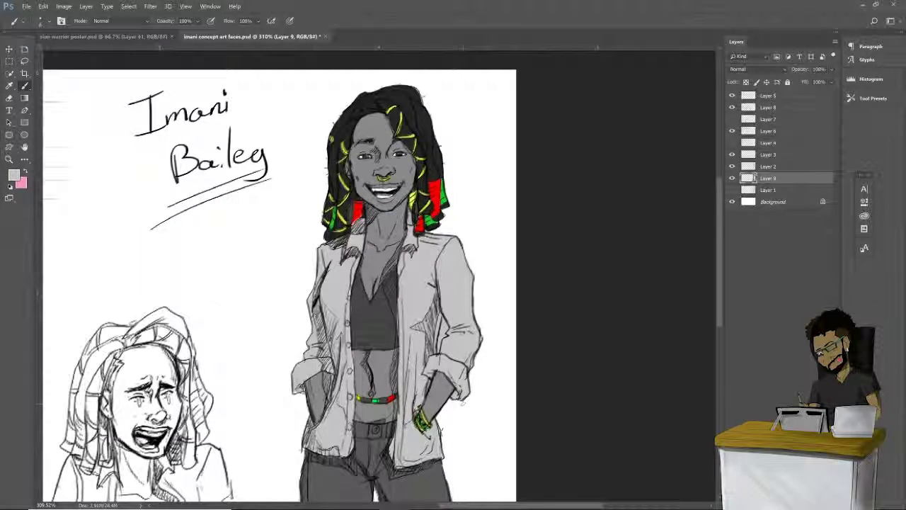
{"action": "scroll", "coordinate": [386, 138], "scroll_direction": "down", "scroll_amount": 1}
{"action": "key", "text": "ctrl+0"}
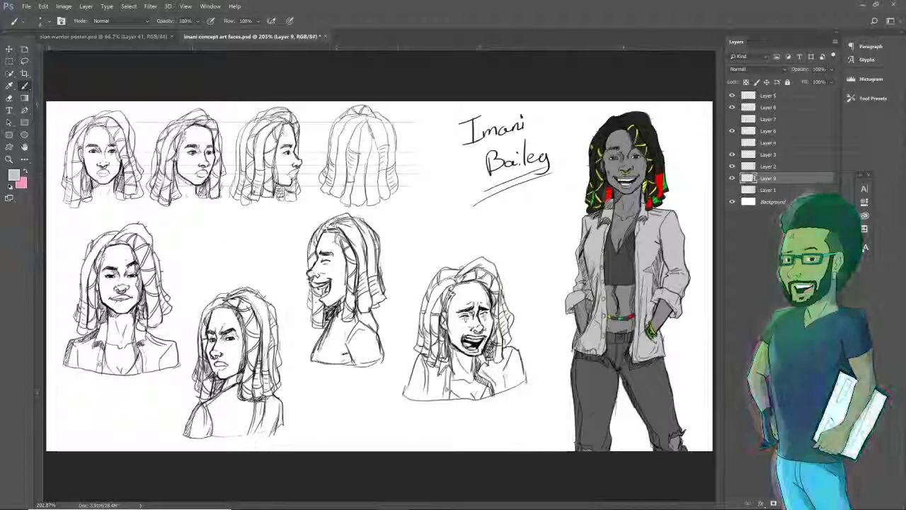